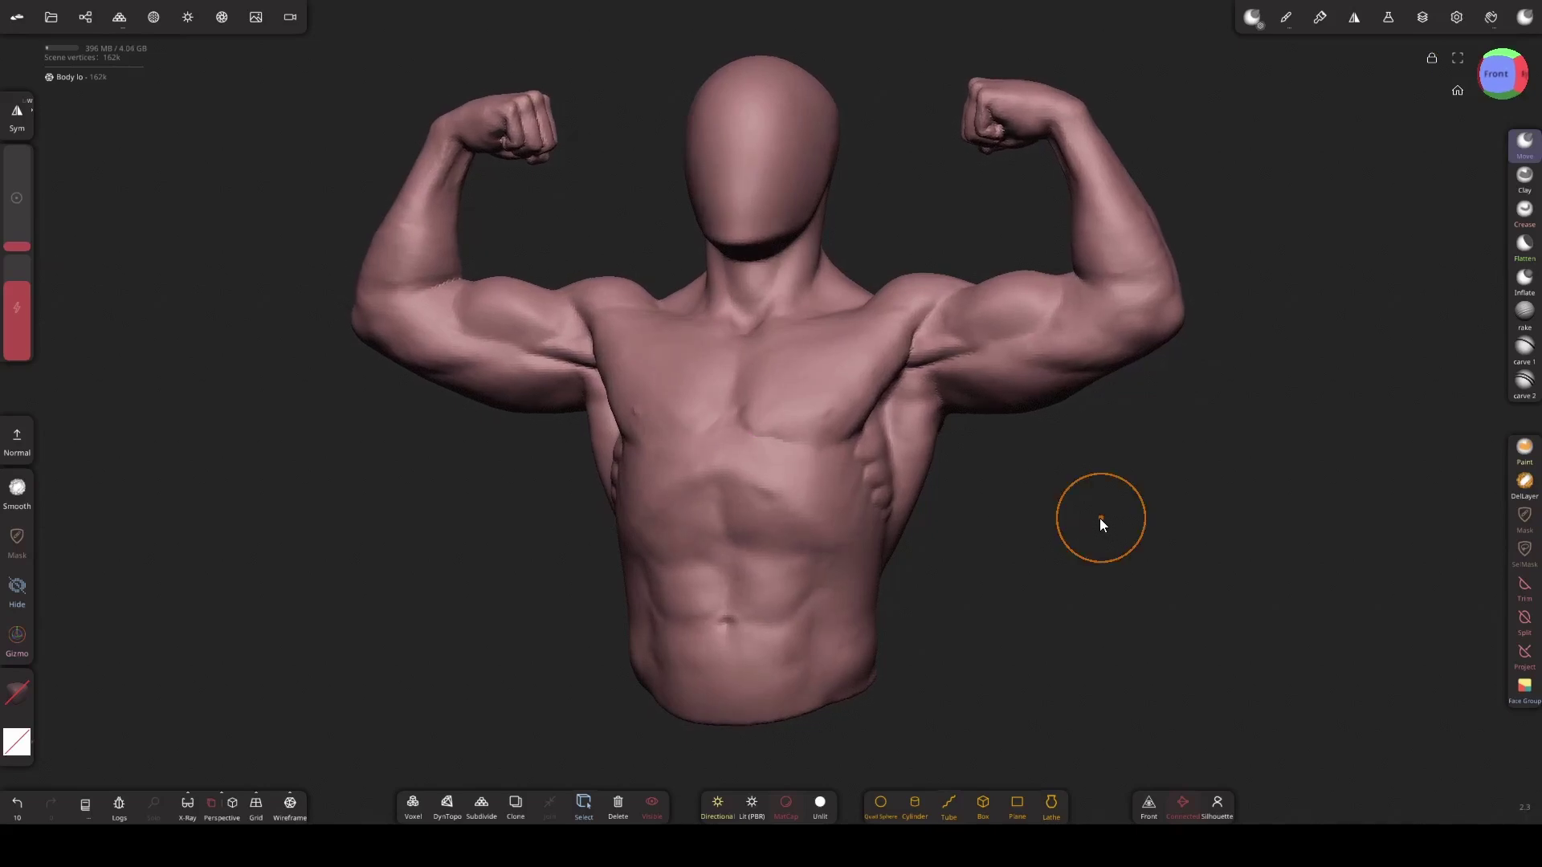
# - Turn on the quad wireframe on the torso and orbit around to view its back
pyautogui.click(289, 801)
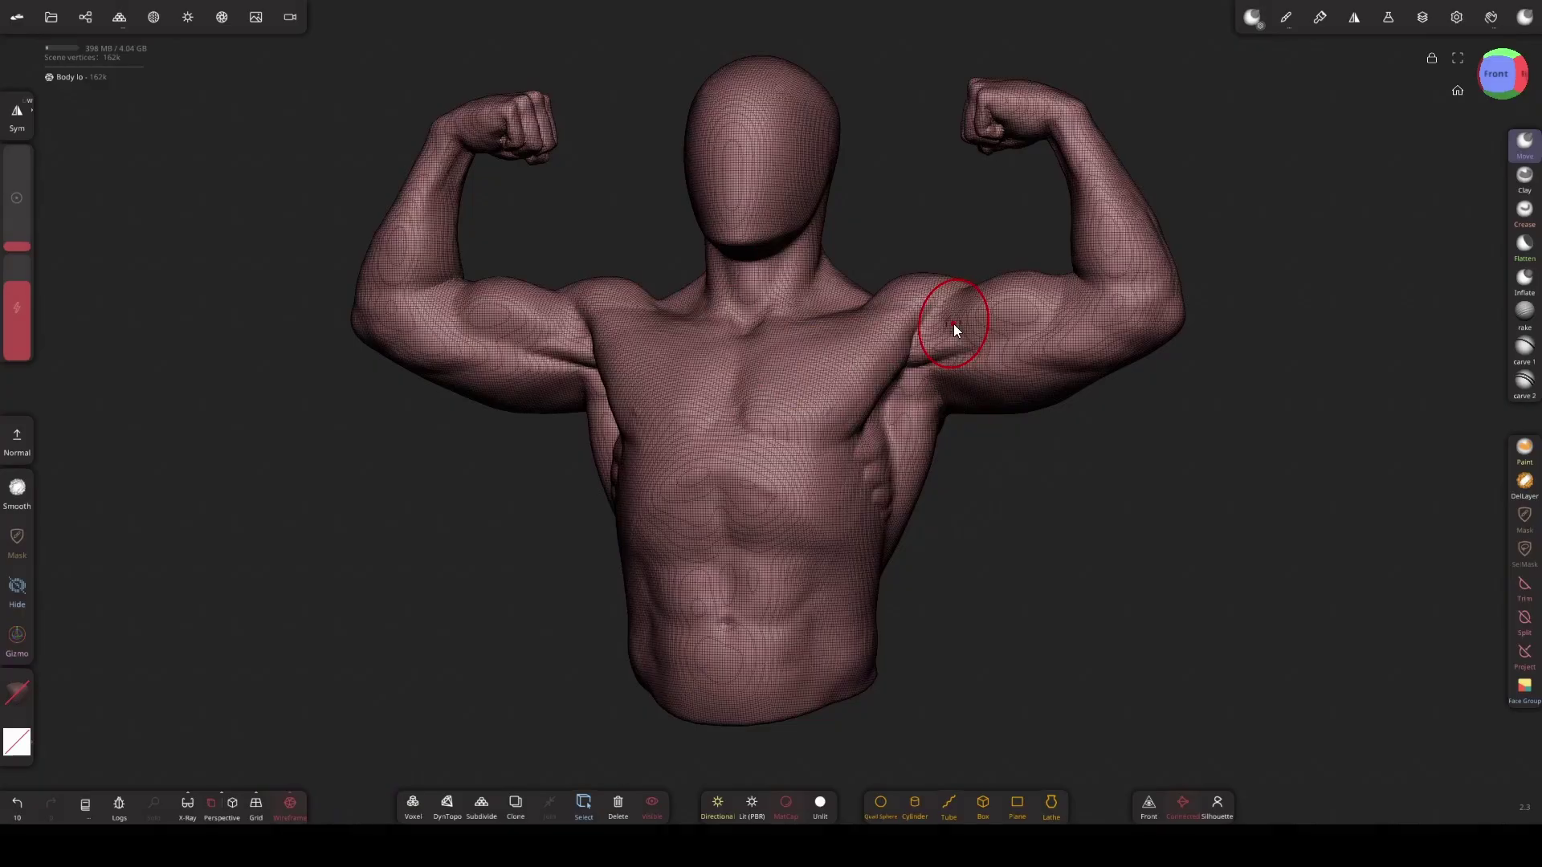
pyautogui.scroll(5, 940, 325)
pyautogui.scroll(-5, 1067, 365)
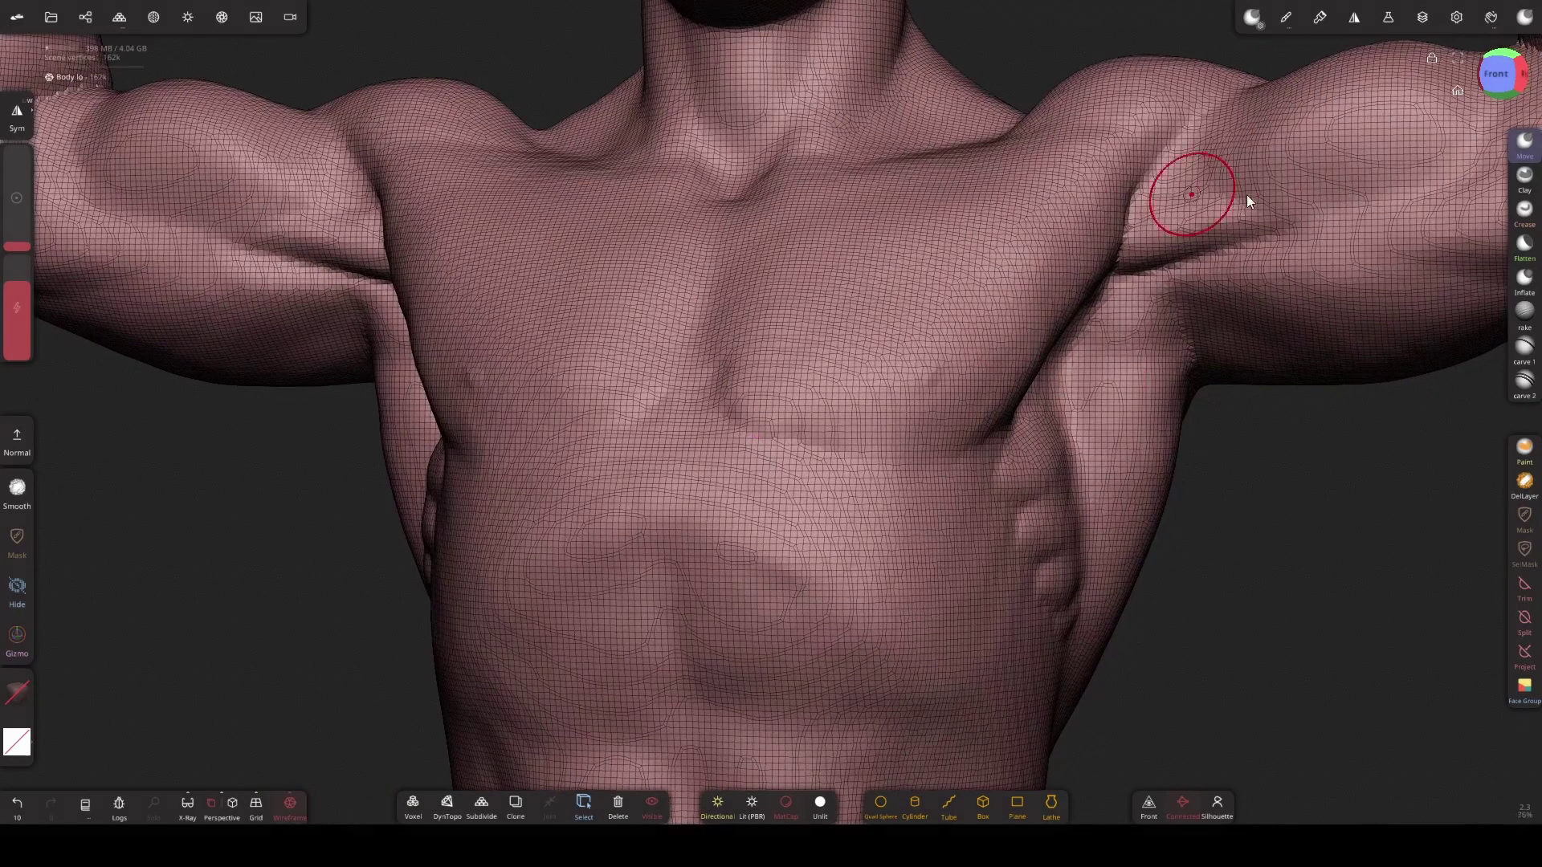
pyautogui.scroll(-1, 755, 305)
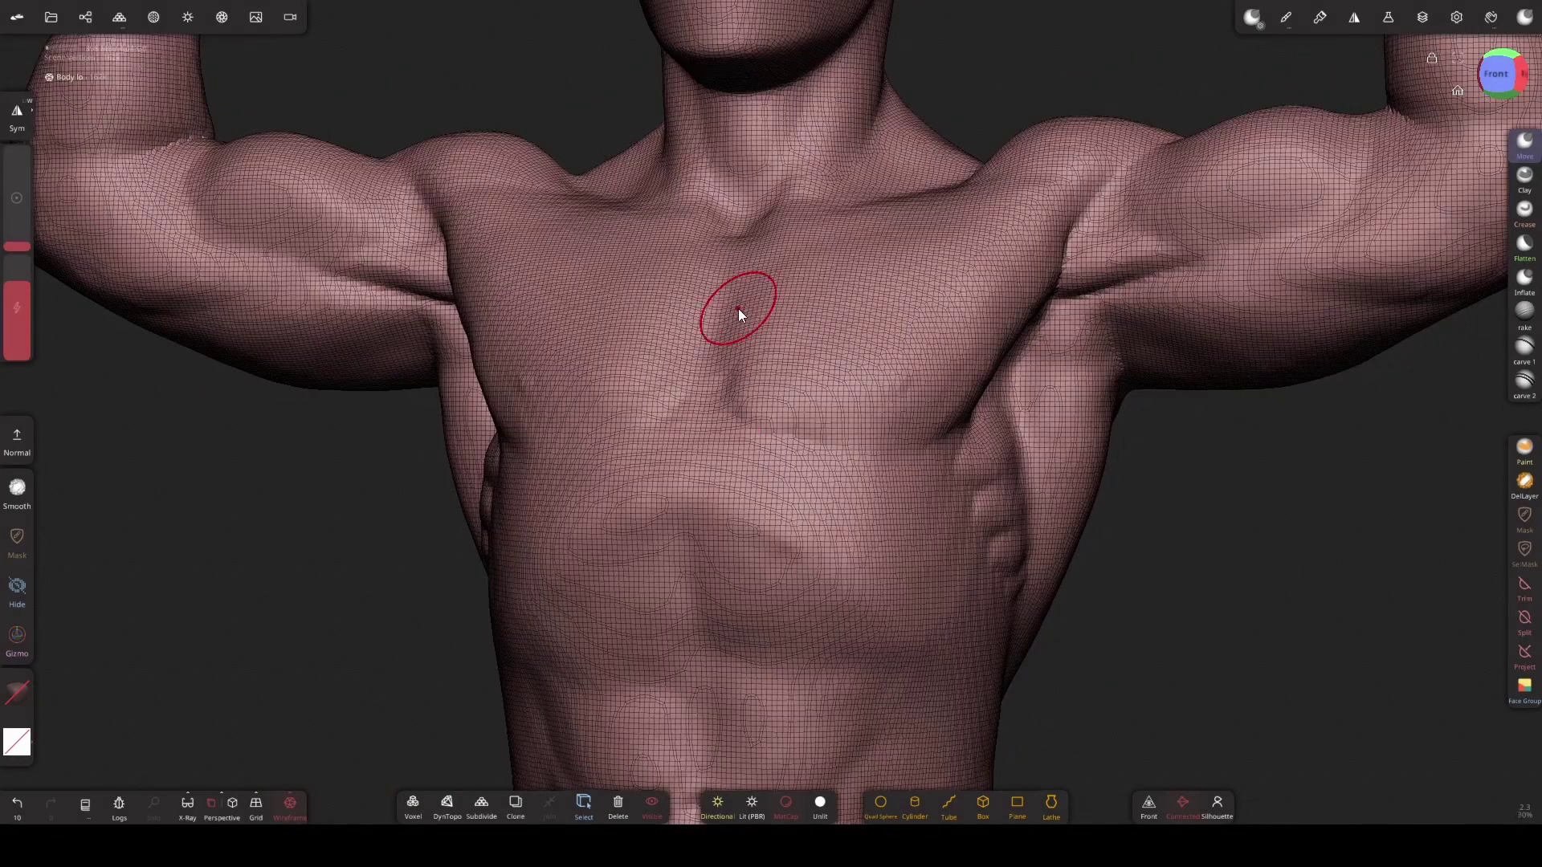
pyautogui.scroll(-5, 739, 309)
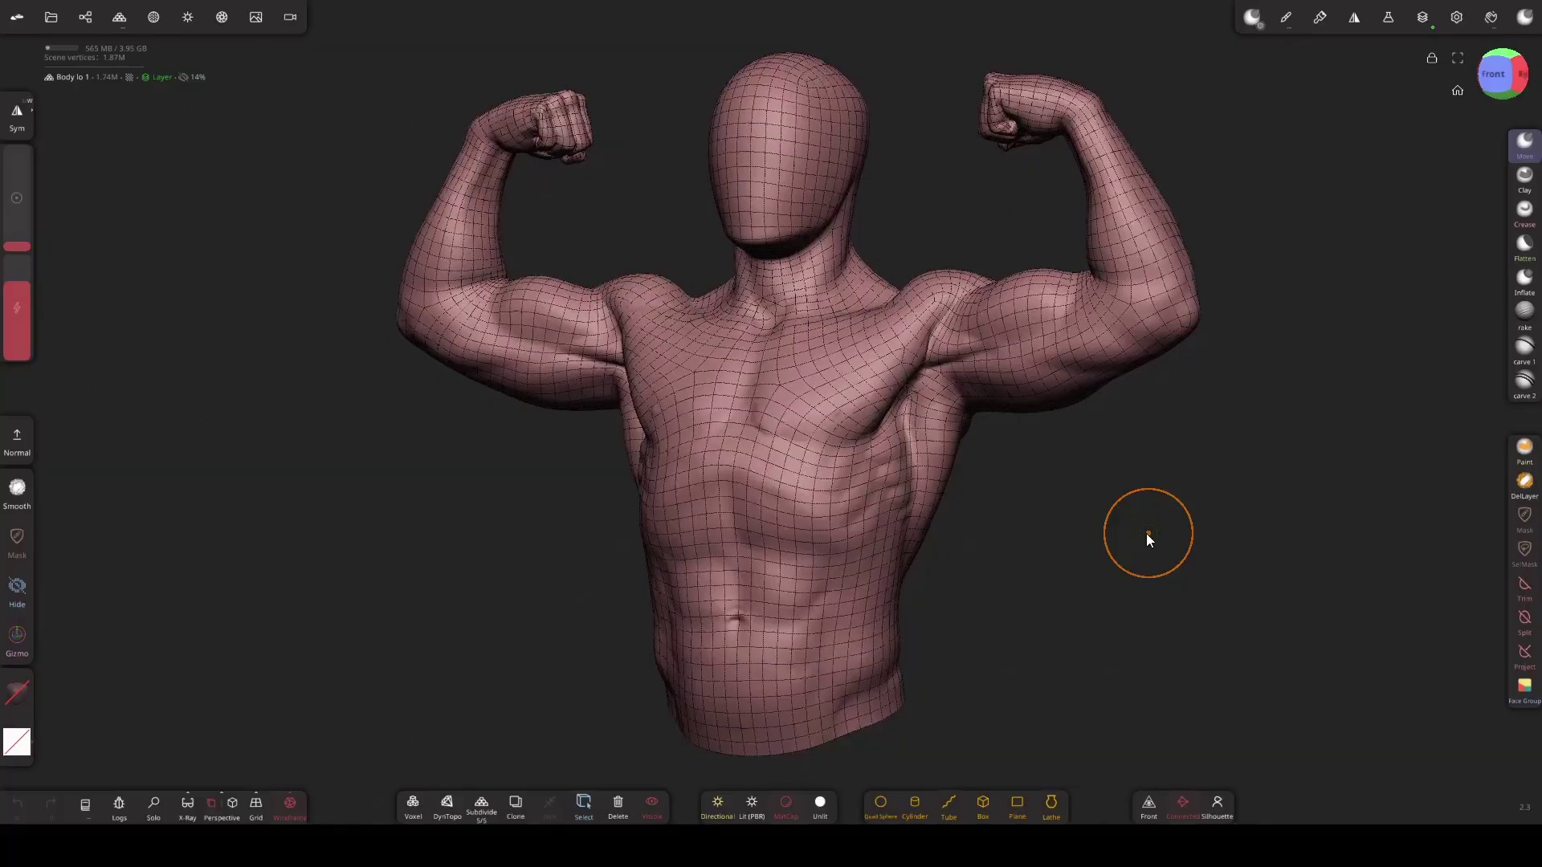
pyautogui.scroll(5, 807, 428)
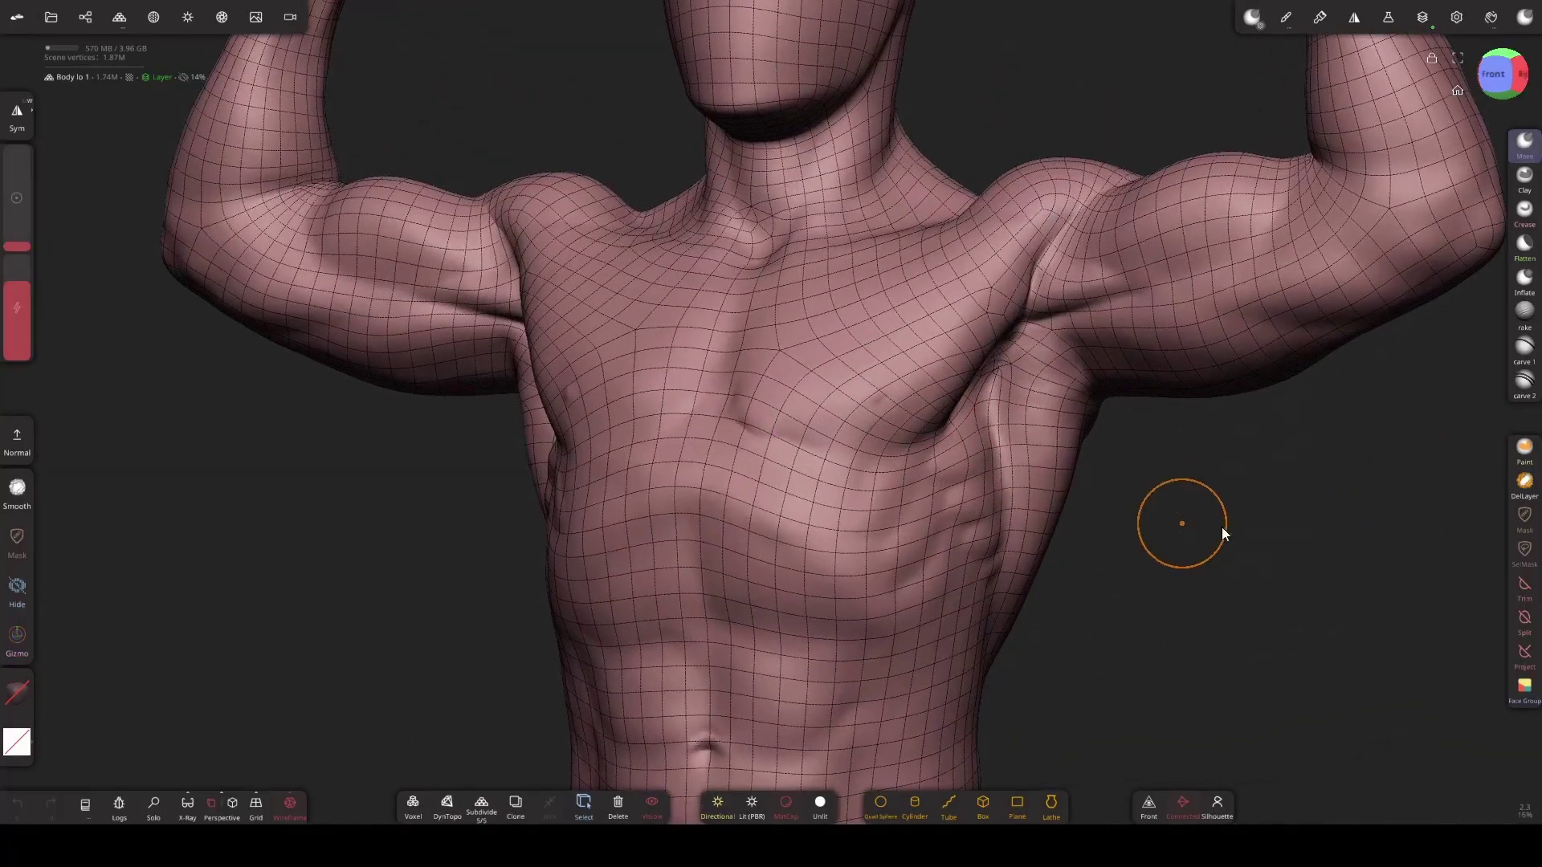
pyautogui.scroll(1, 1317, 528)
pyautogui.scroll(2, 1350, 531)
pyautogui.moveTo(1350, 527); pyautogui.dragTo(754, 520)
pyautogui.scroll(-2, 753, 521)
pyautogui.scroll(-2, 789, 433)
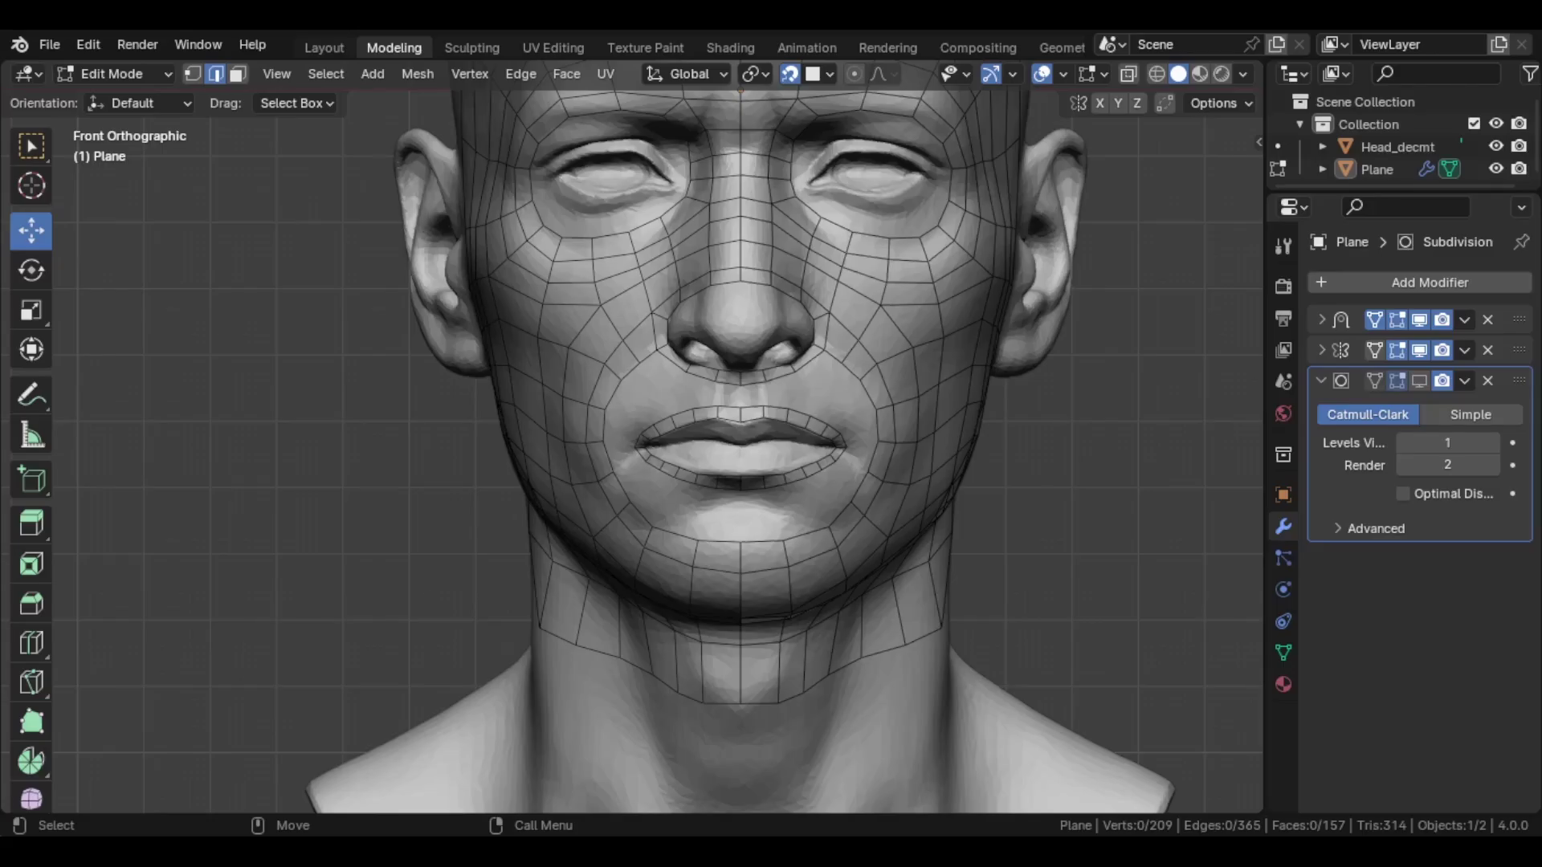
pyautogui.scroll(3, 831, 570)
pyautogui.scroll(-1, 909, 586)
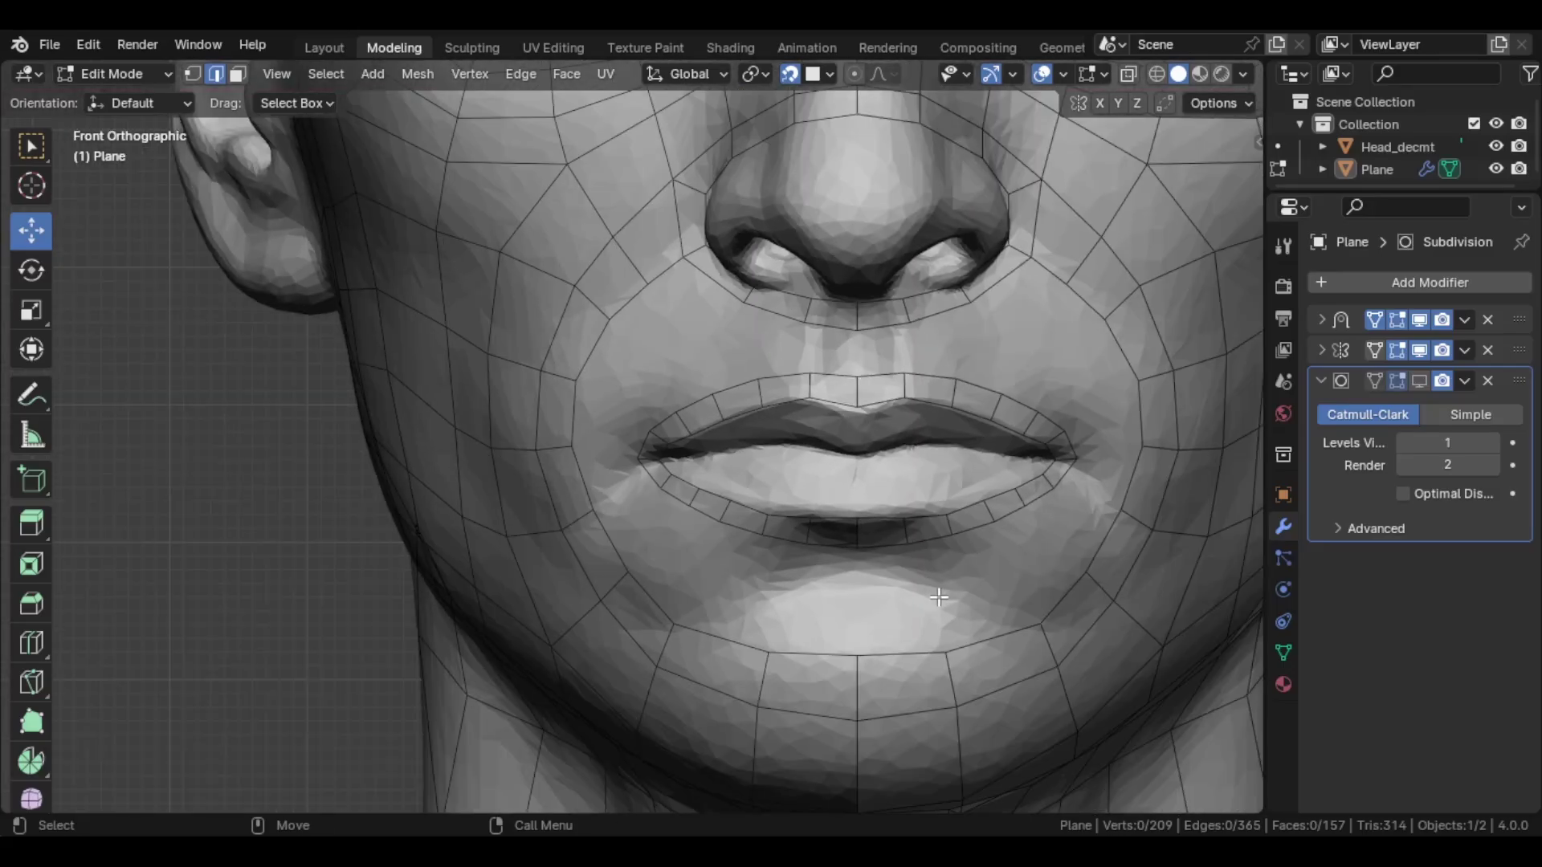
# - Bridge the chin and lower-lip edge loops to close the lip gap
pyautogui.keyDown('shift'); pyautogui.moveTo(908, 587); pyautogui.dragTo(808, 229, button='middle'); pyautogui.keyUp('shift')
pyautogui.click(816, 328)
pyautogui.keyDown('alt'); pyautogui.click(816, 447); pyautogui.keyUp('alt')
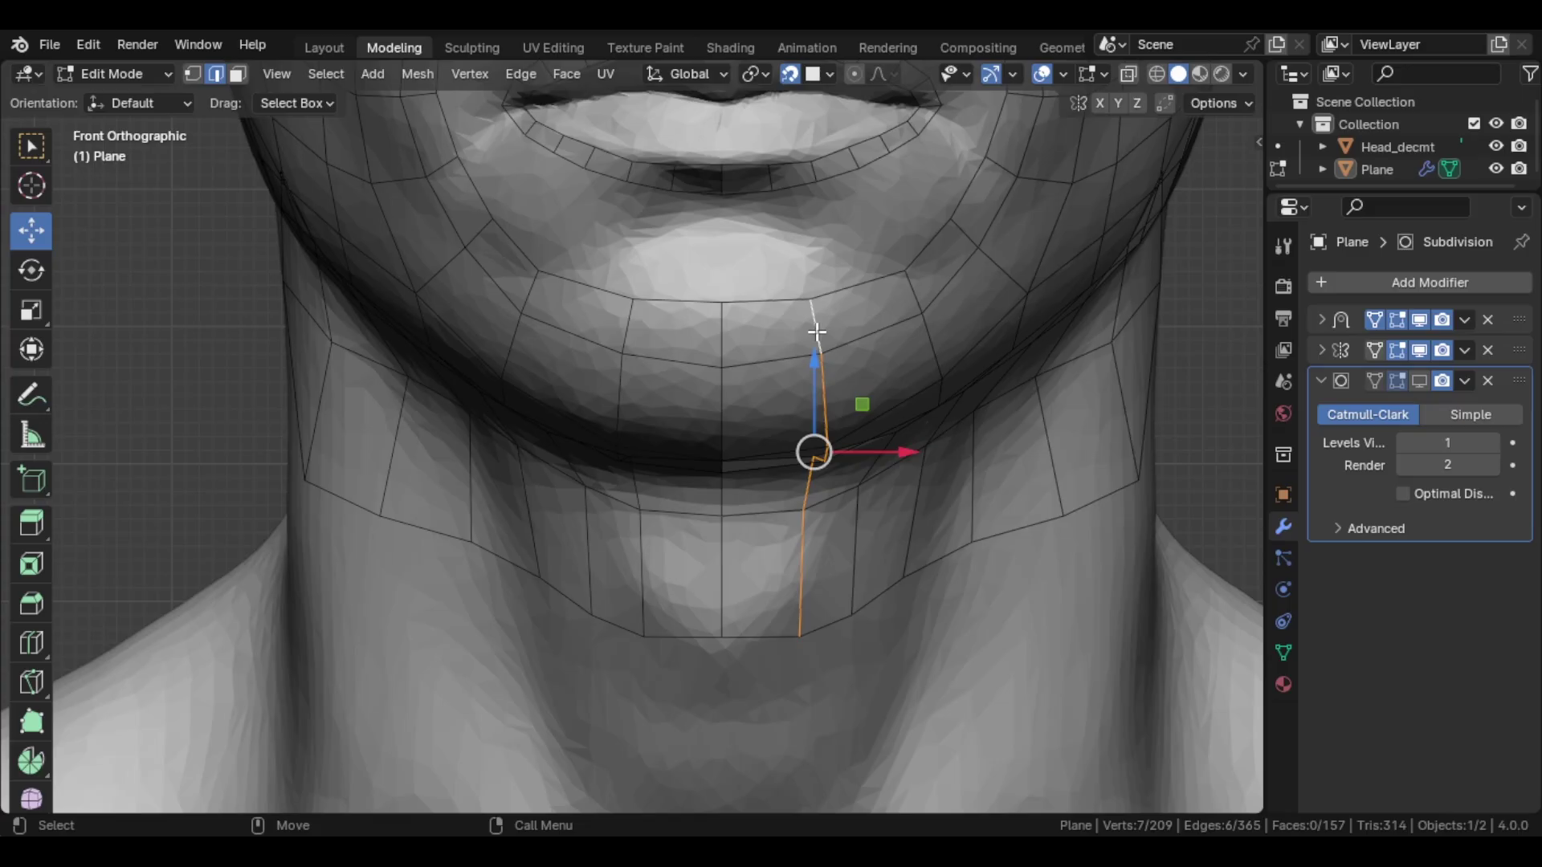
pyautogui.rightClick(754, 478)
pyautogui.click(754, 477)
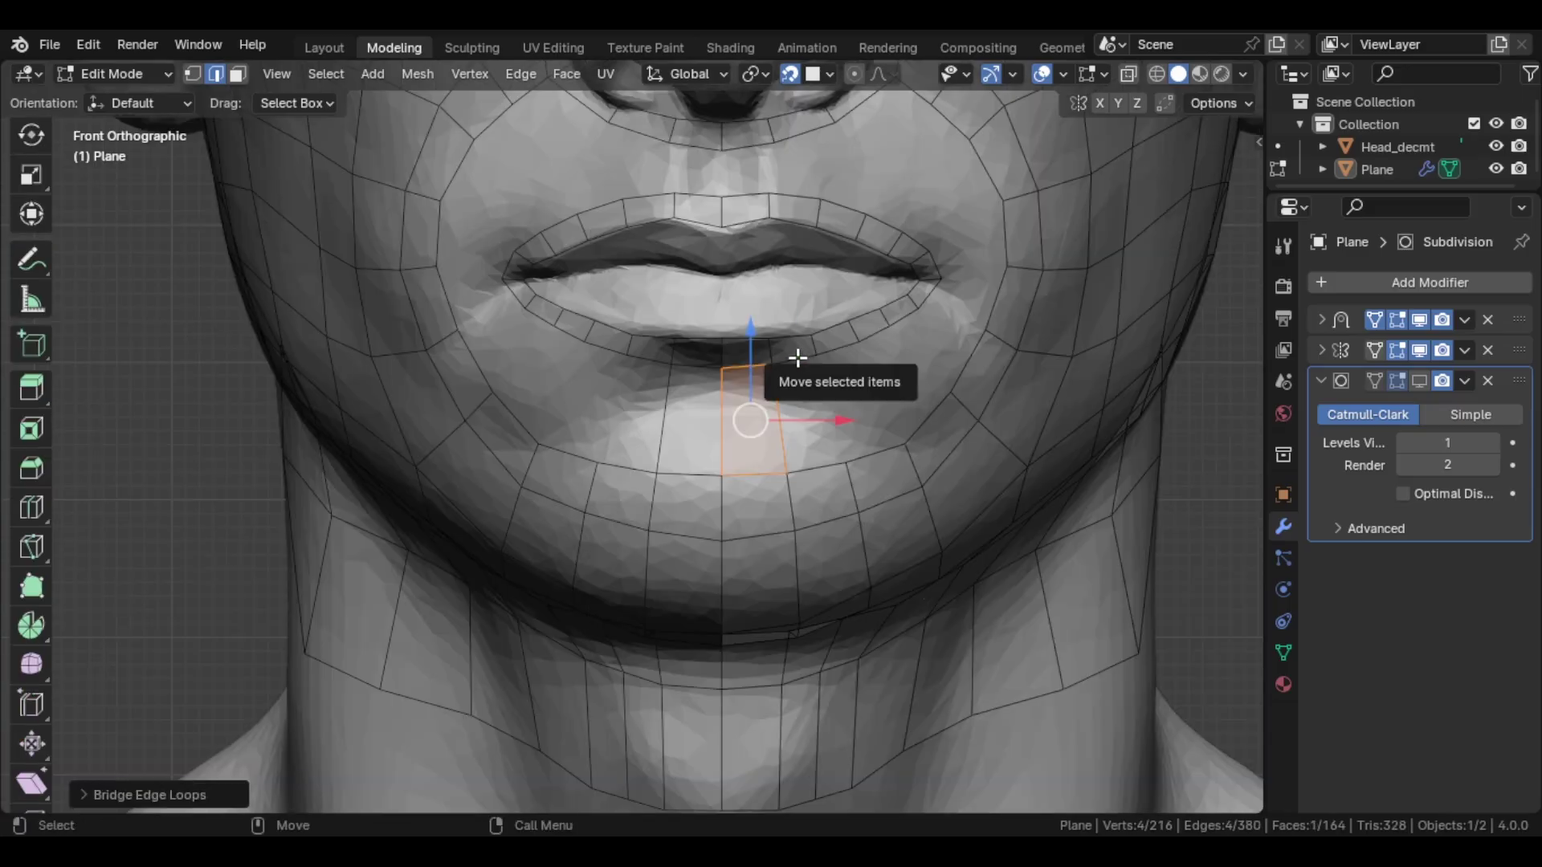
# - Fill the open gaps beside the lower lip with new faces using F
pyautogui.keyDown('shift'); pyautogui.click(818, 477); pyautogui.keyUp('shift')
pyautogui.press('f')
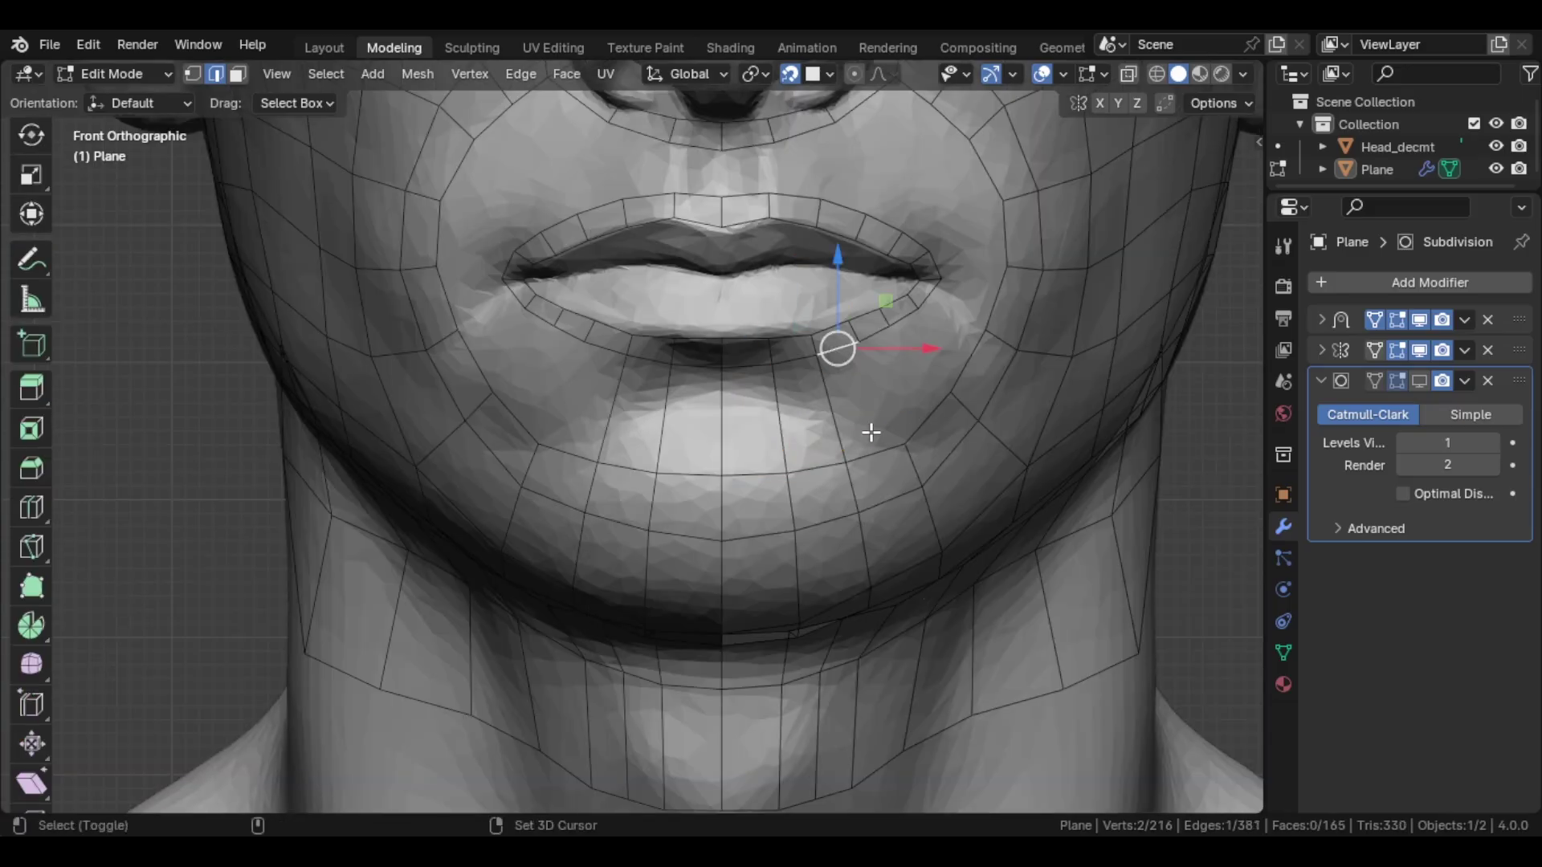
pyautogui.keyDown('shift'); pyautogui.click(875, 455); pyautogui.keyUp('shift')
pyautogui.press('f')
pyautogui.click(878, 327)
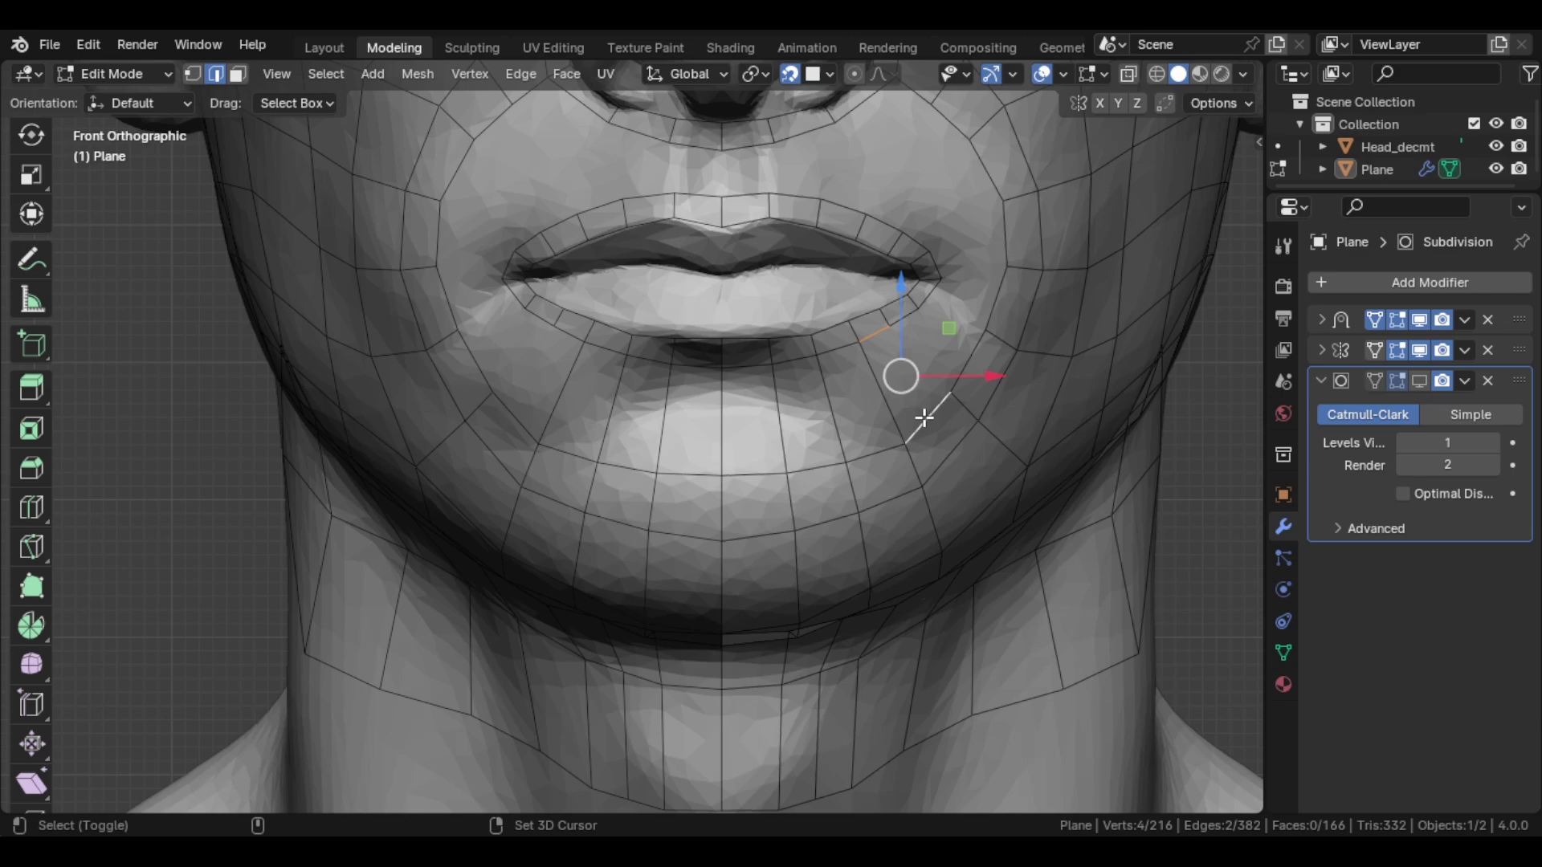
pyautogui.keyDown('shift'); pyautogui.click(924, 414); pyautogui.keyUp('shift')
pyautogui.press('f')
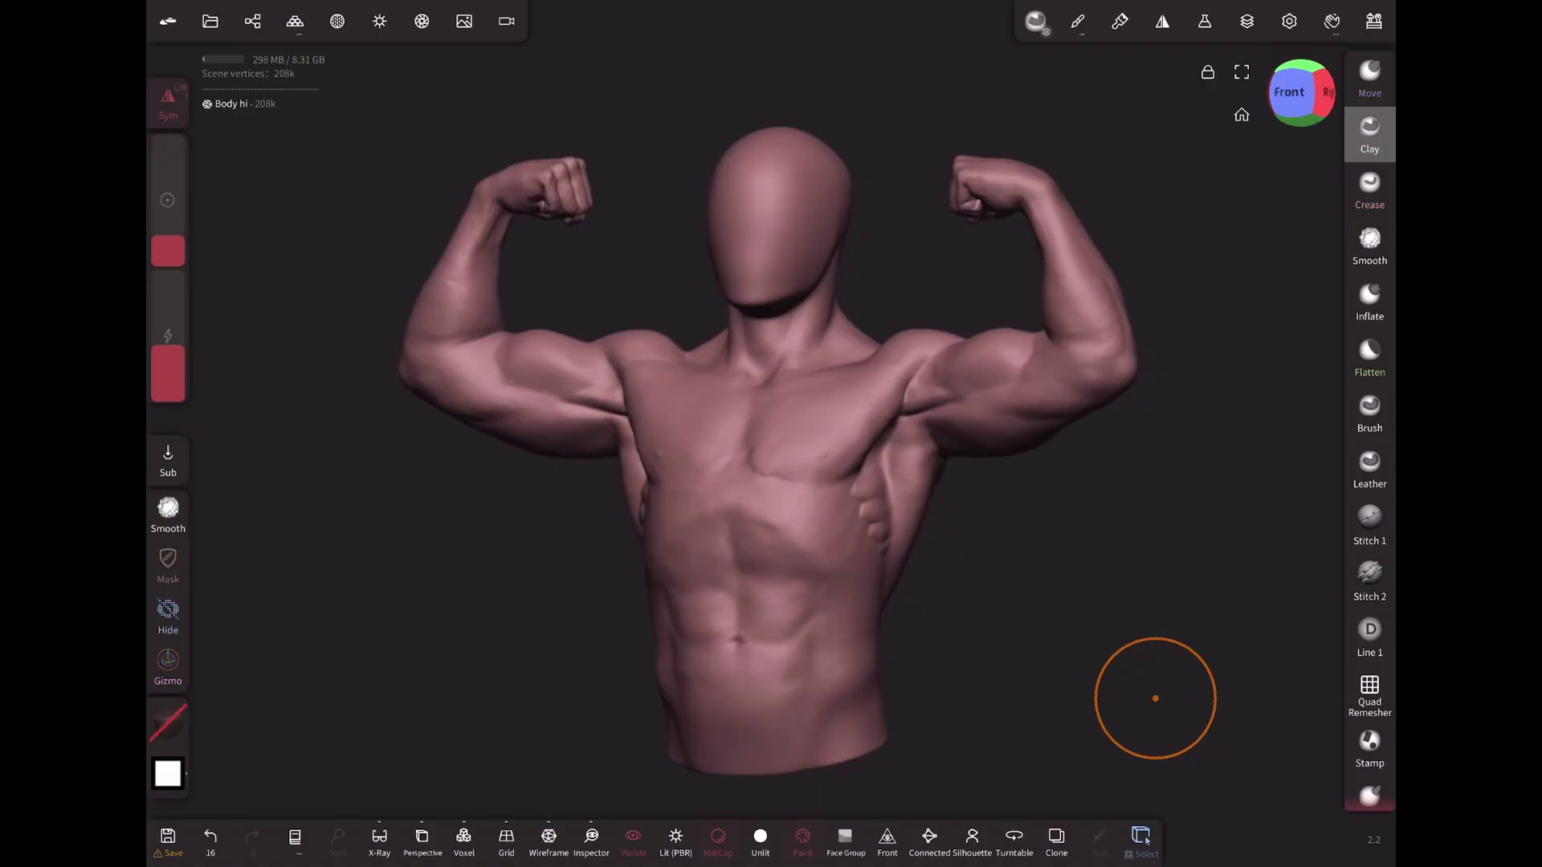
# - Clone the Body hi mesh and rename the copy 'Body lo'
pyautogui.click(252, 21)
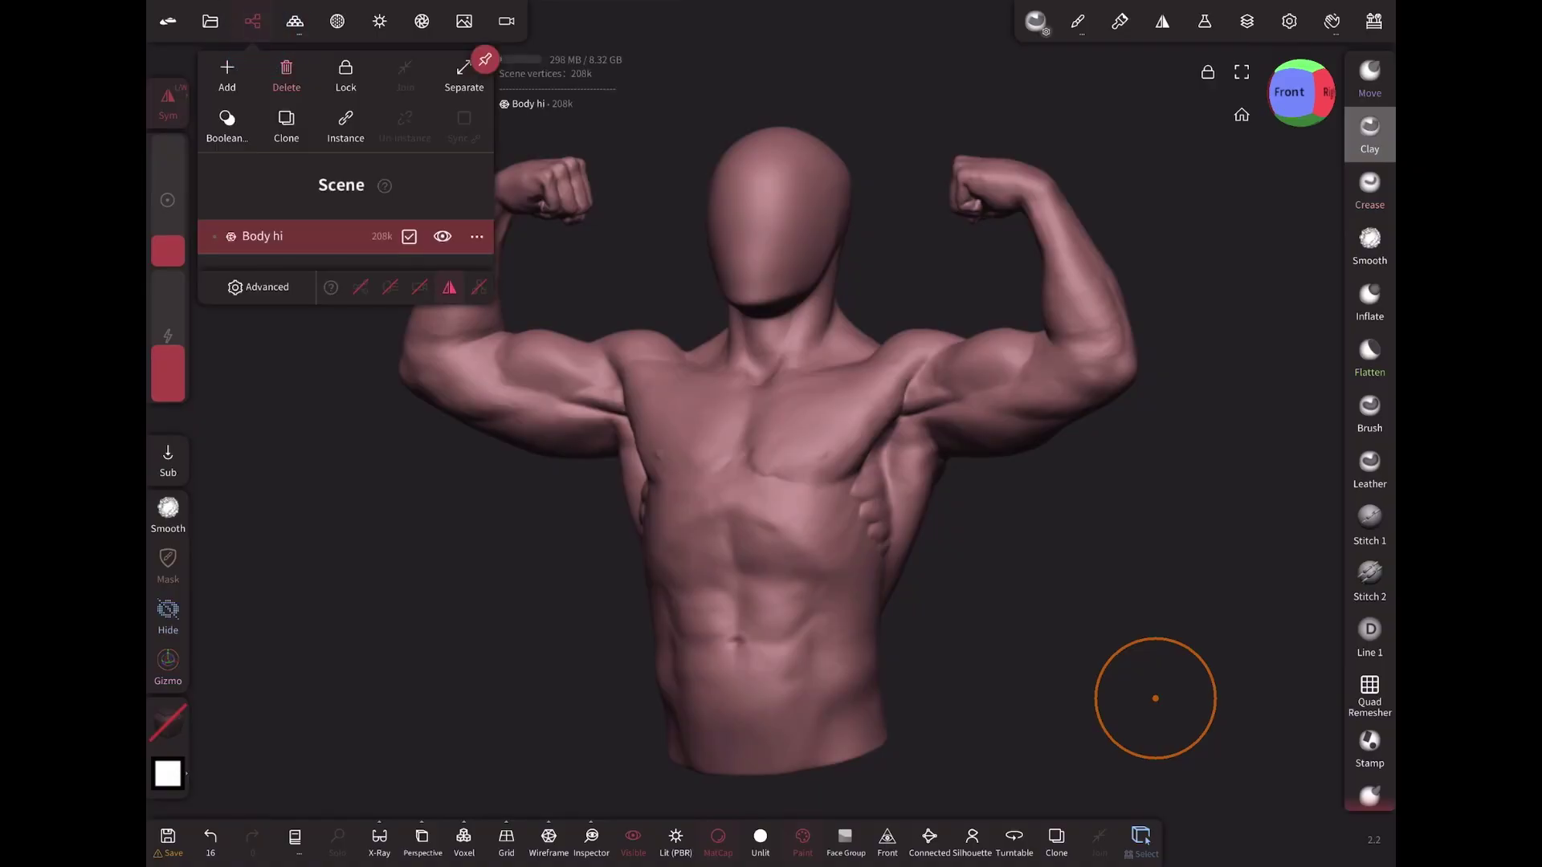
pyautogui.click(286, 125)
pyautogui.click(476, 270)
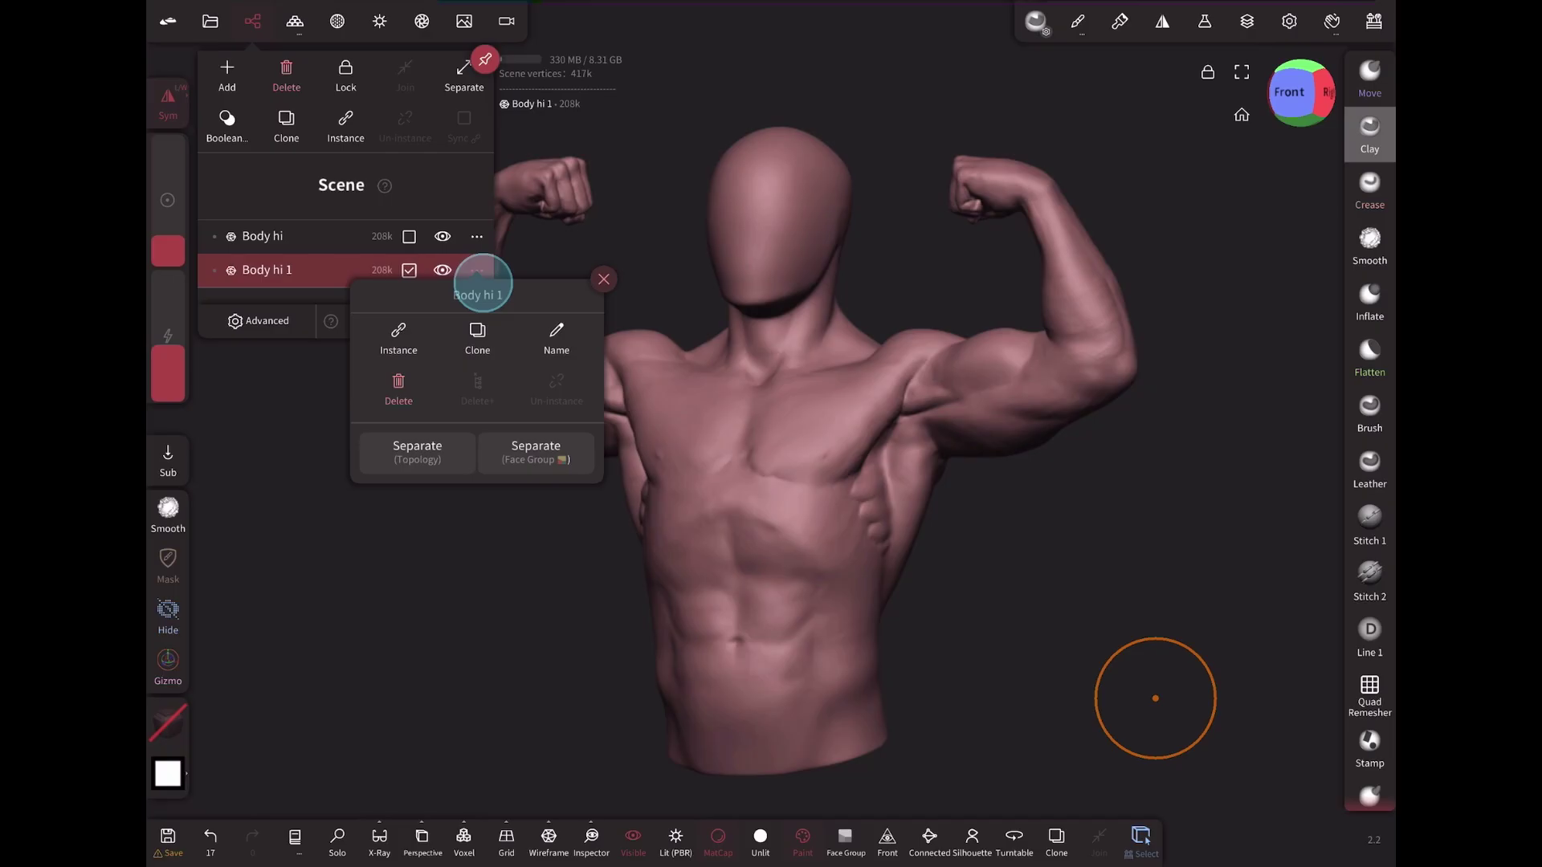
pyautogui.click(565, 343)
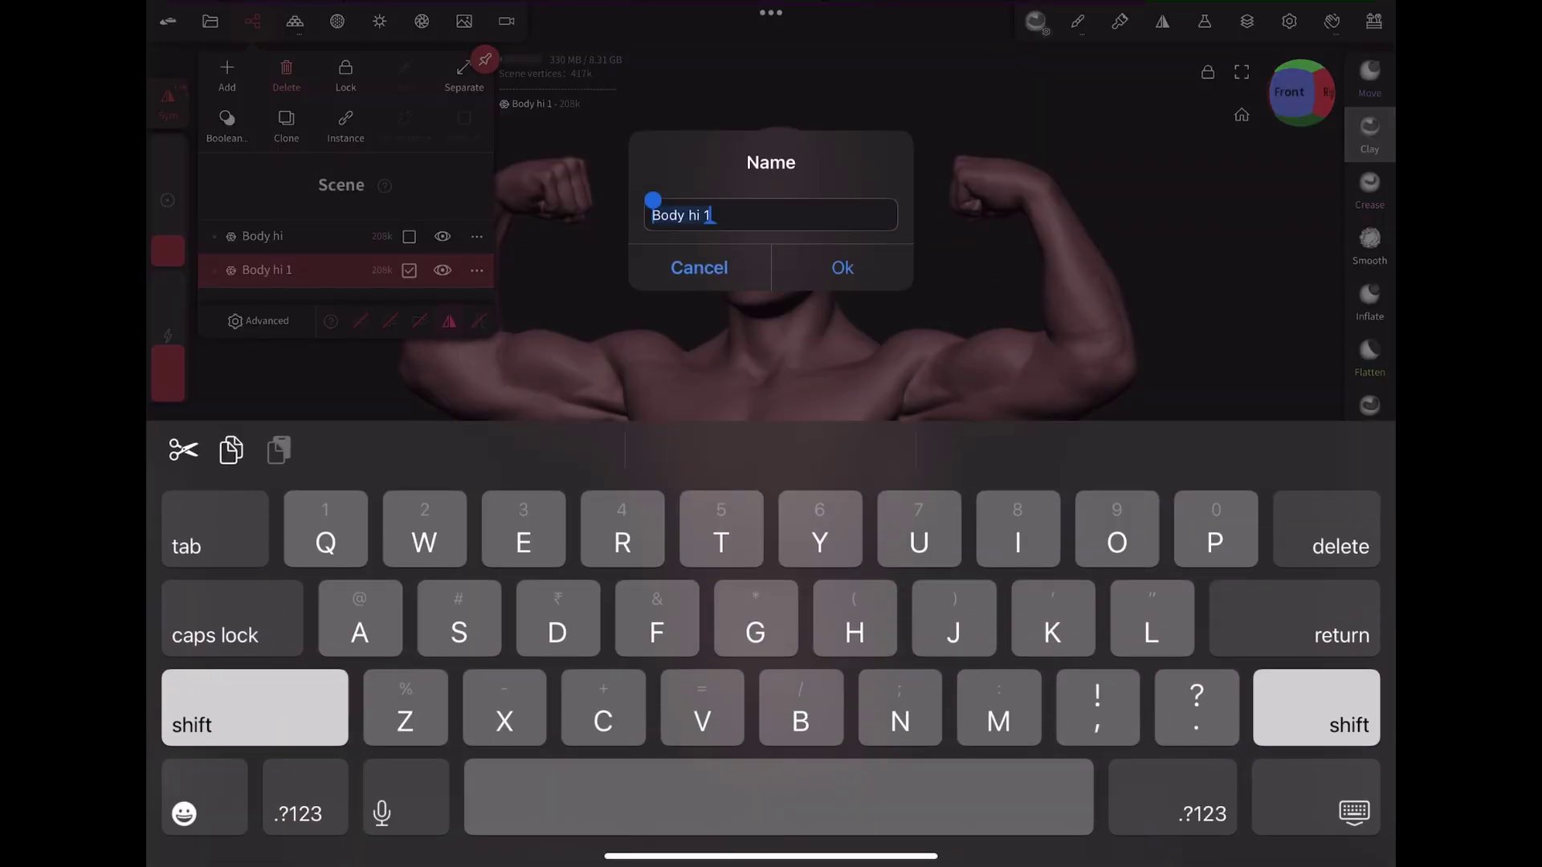
pyautogui.click(723, 214)
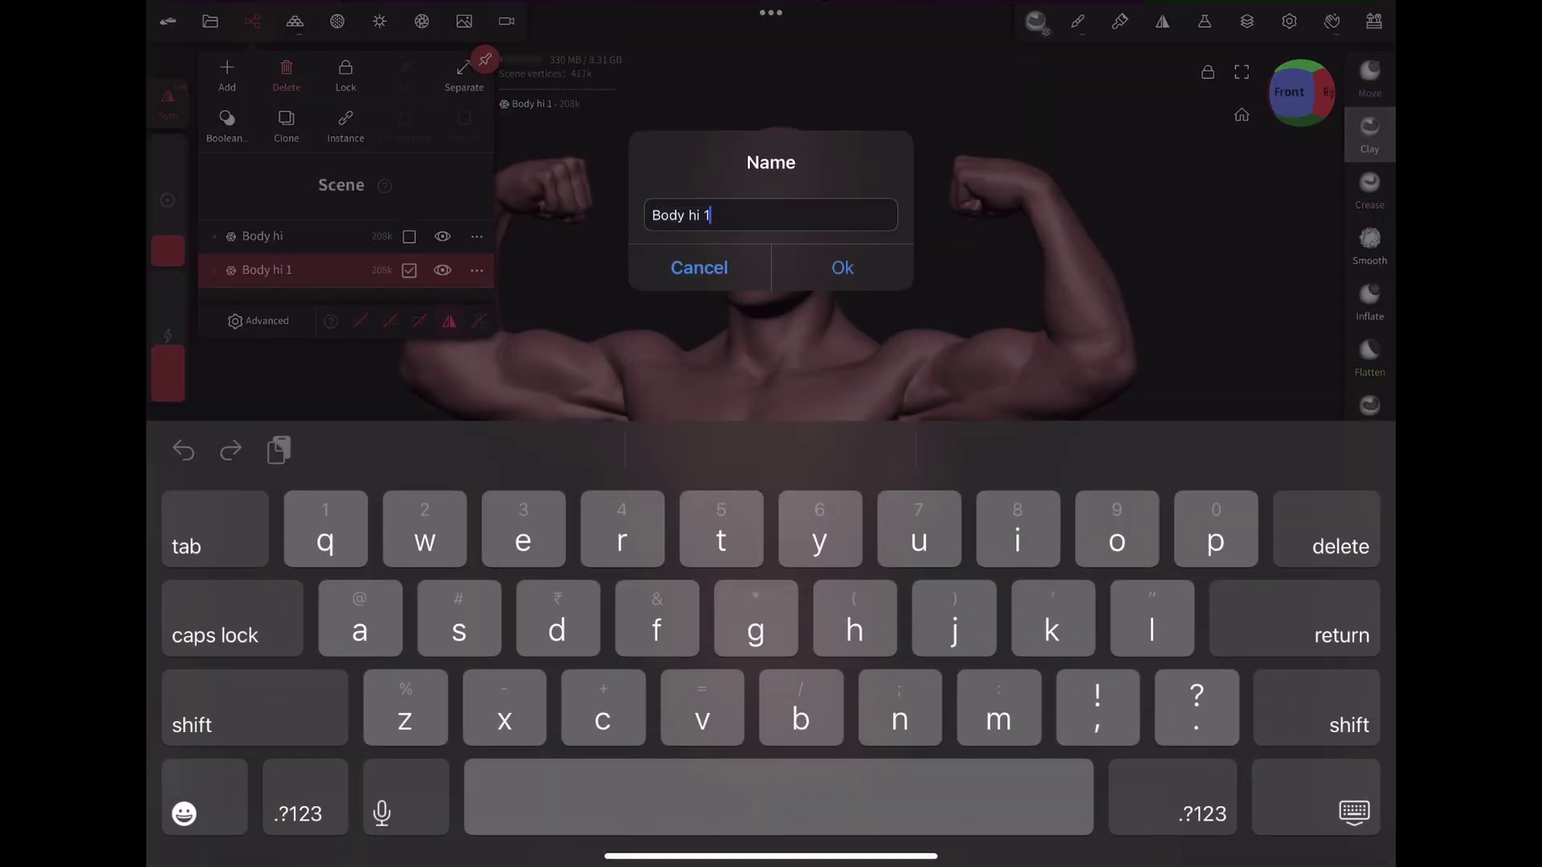
pyautogui.press('BackSpace')
pyautogui.press('BackSpace')
pyautogui.press('BackSpace')
pyautogui.press('BackSpace')
pyautogui.write('l')
pyautogui.write('o')
pyautogui.click(842, 267)
# - Hide the original Body hi mesh so only Body lo is visible
pyautogui.click(252, 21)
pyautogui.click(547, 835)
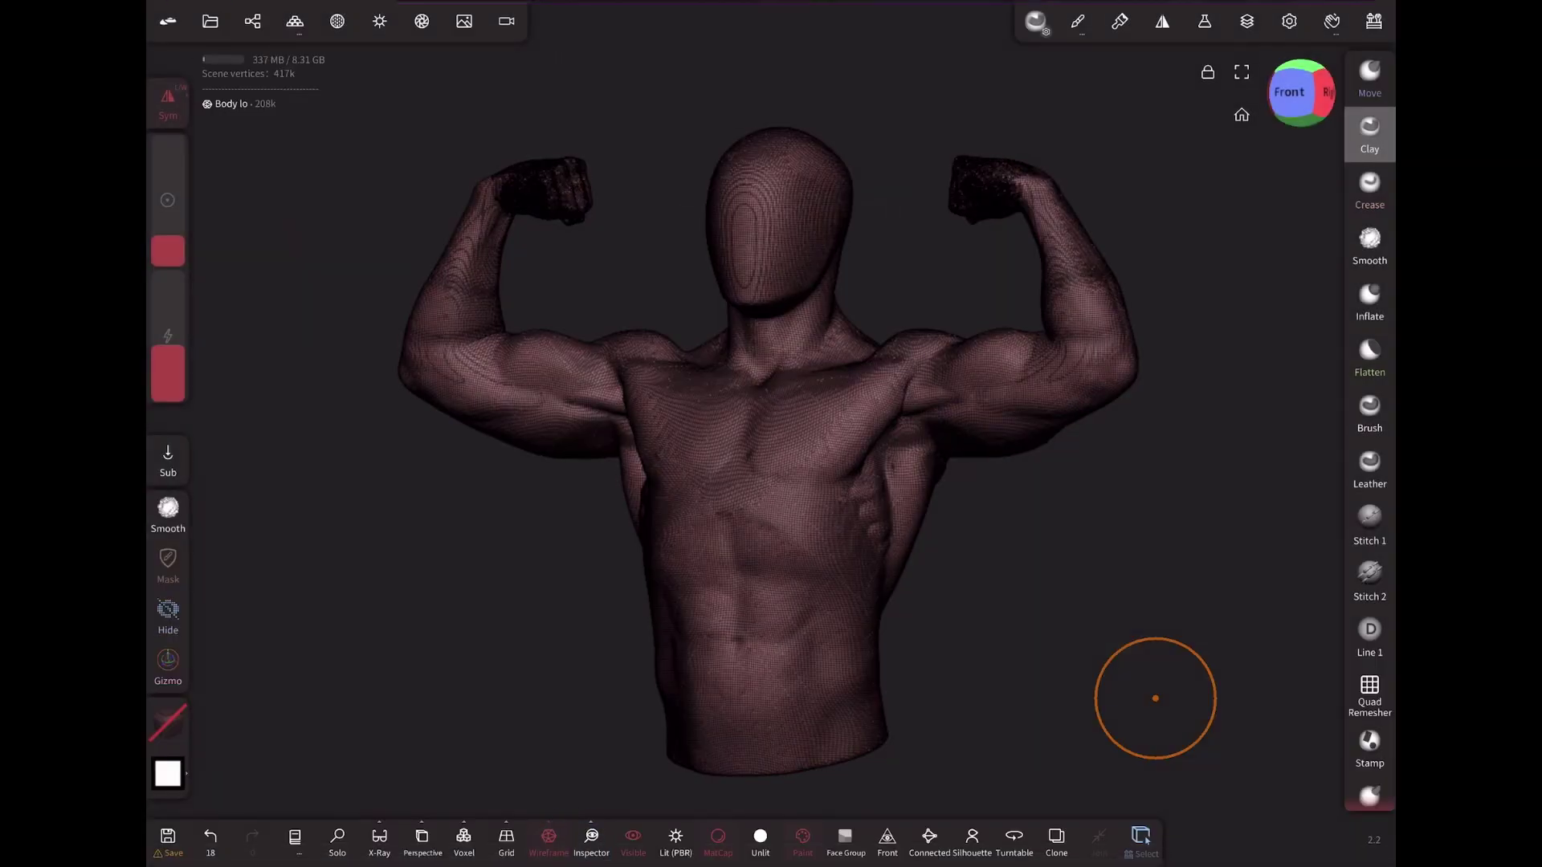
pyautogui.click(548, 835)
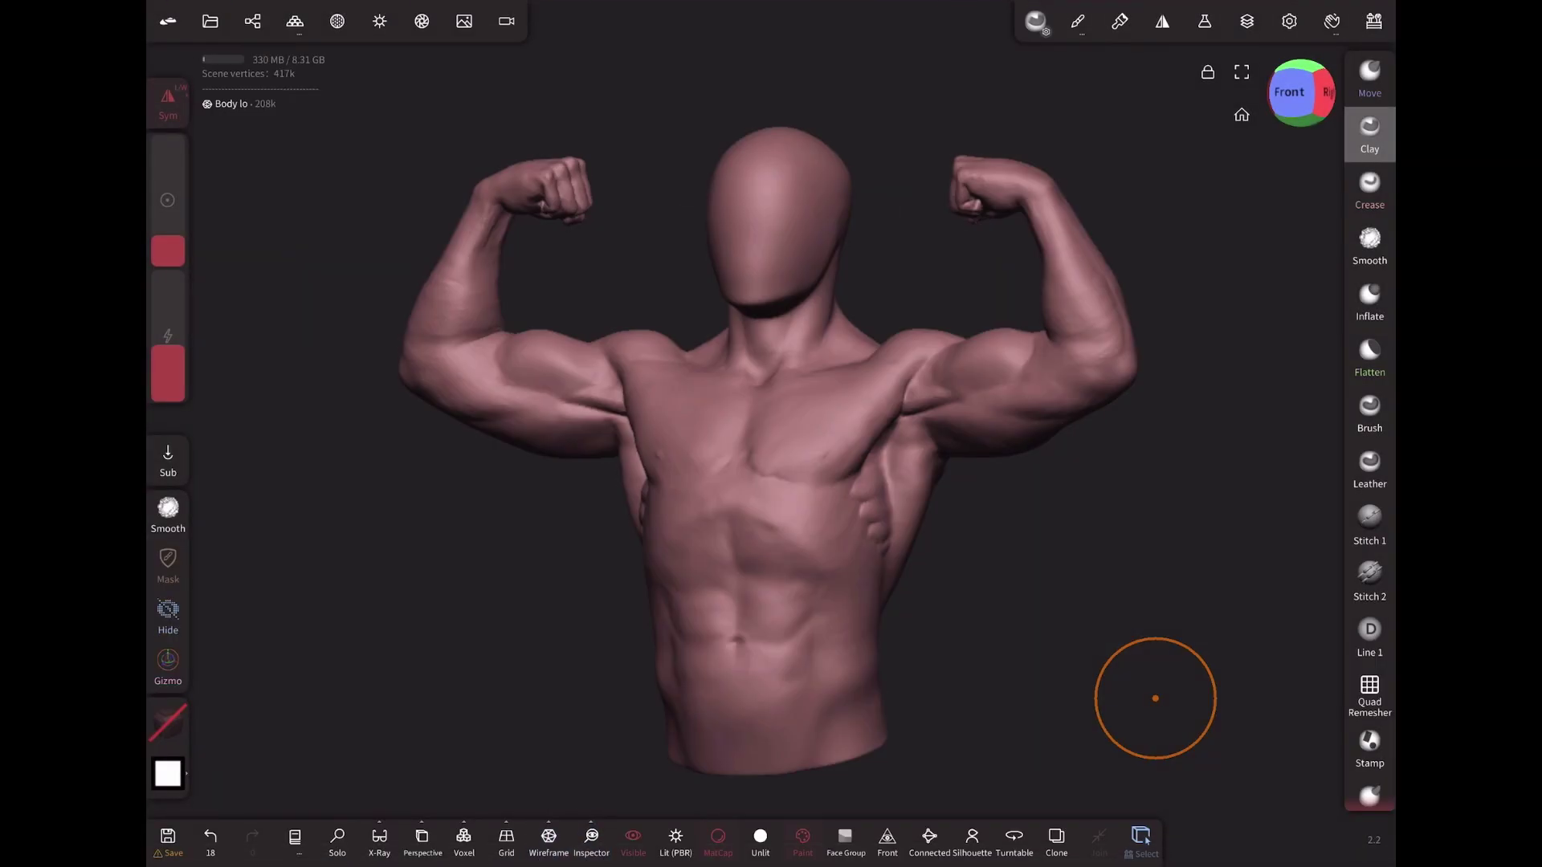
pyautogui.click(252, 20)
pyautogui.click(442, 237)
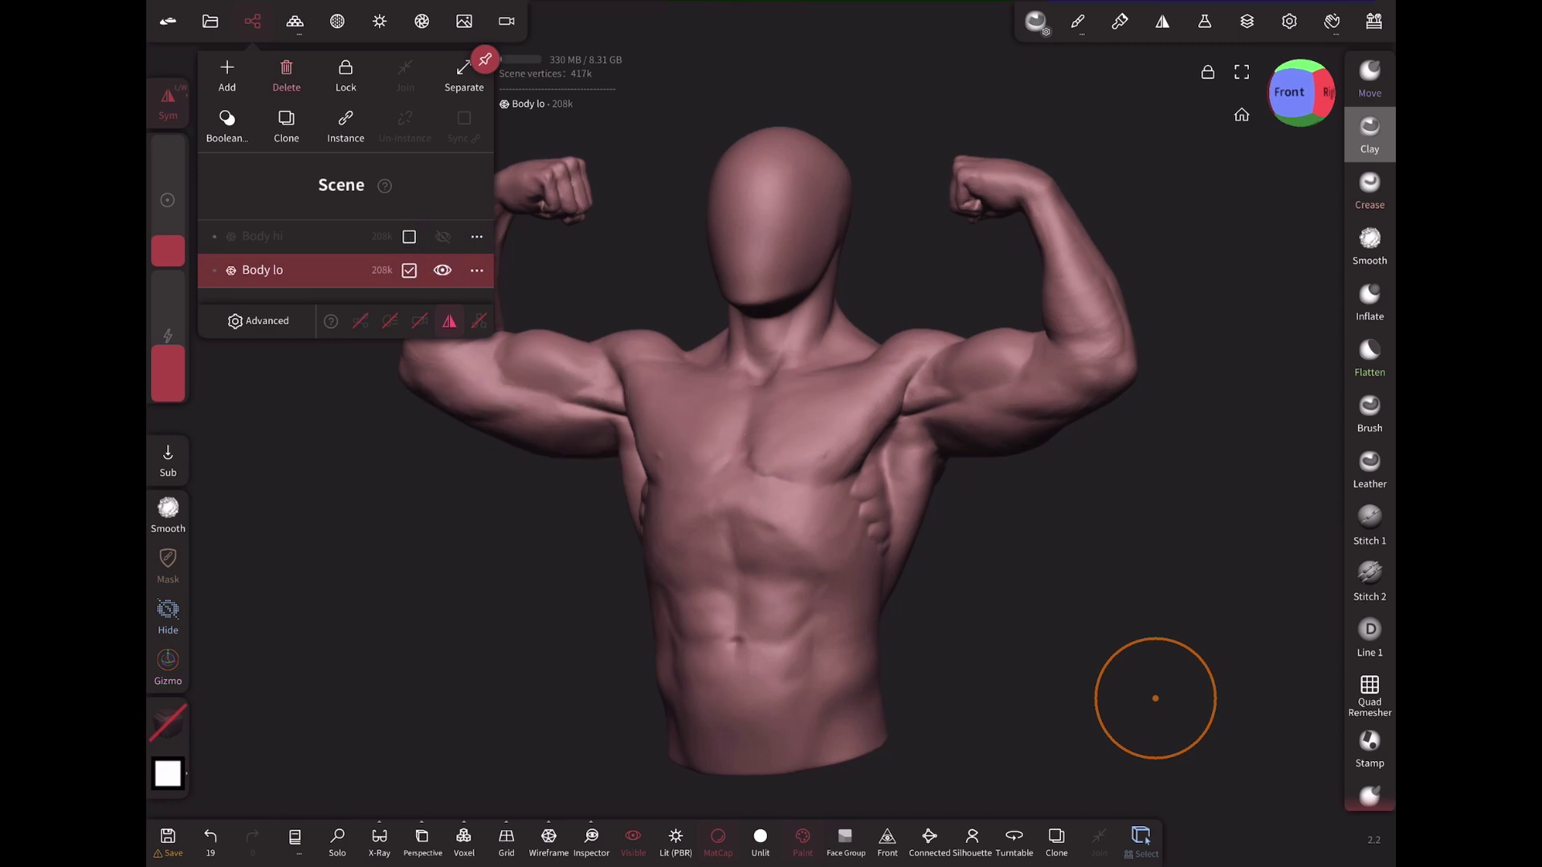
# - Set the Quad Remesher target to 5000 quads and confirm
pyautogui.click(252, 21)
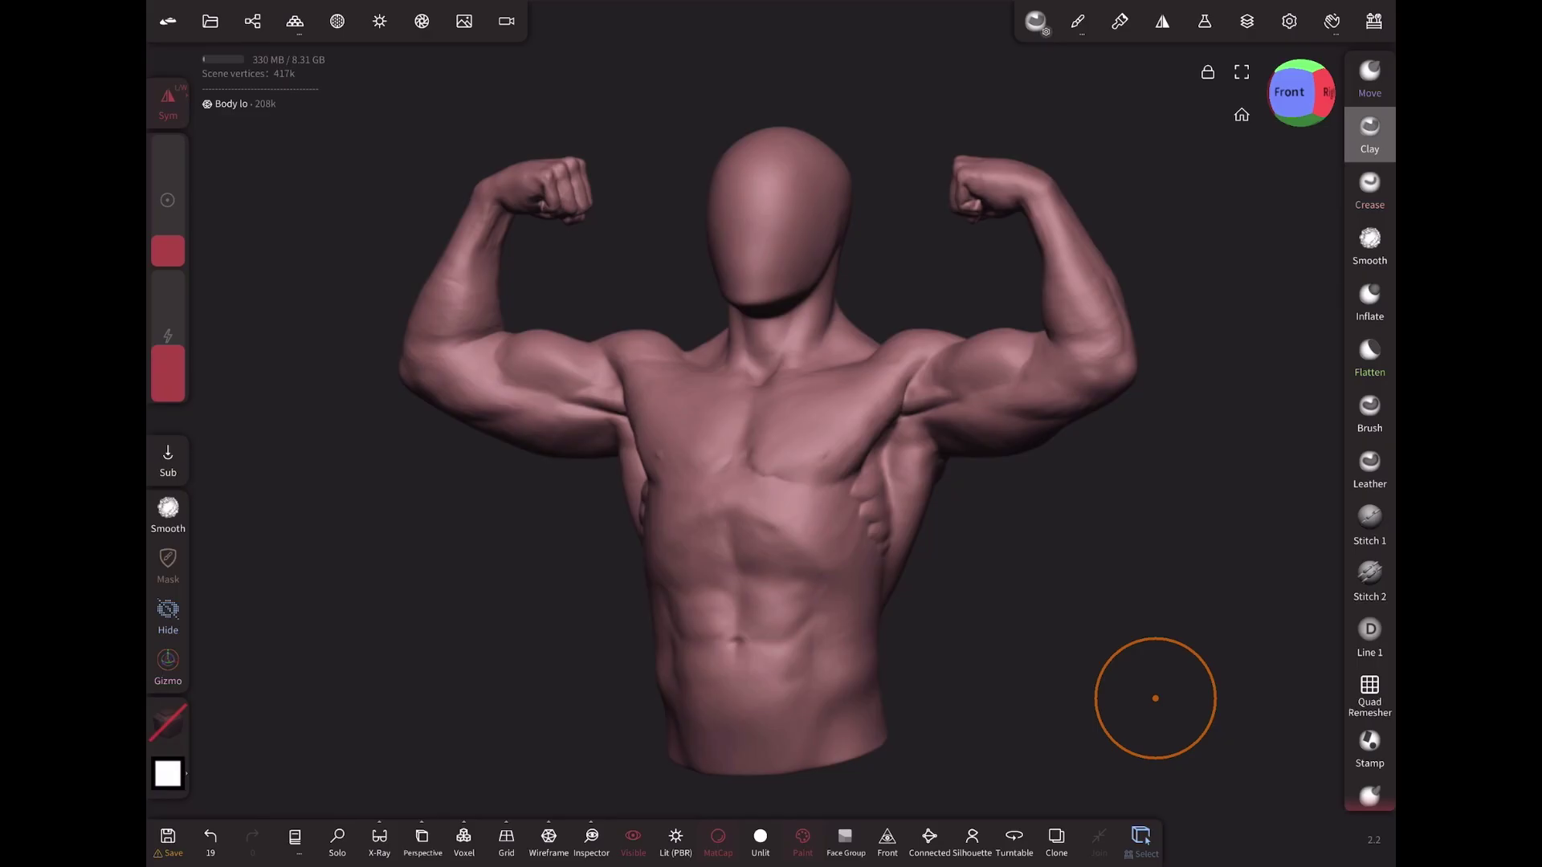
pyautogui.click(1370, 694)
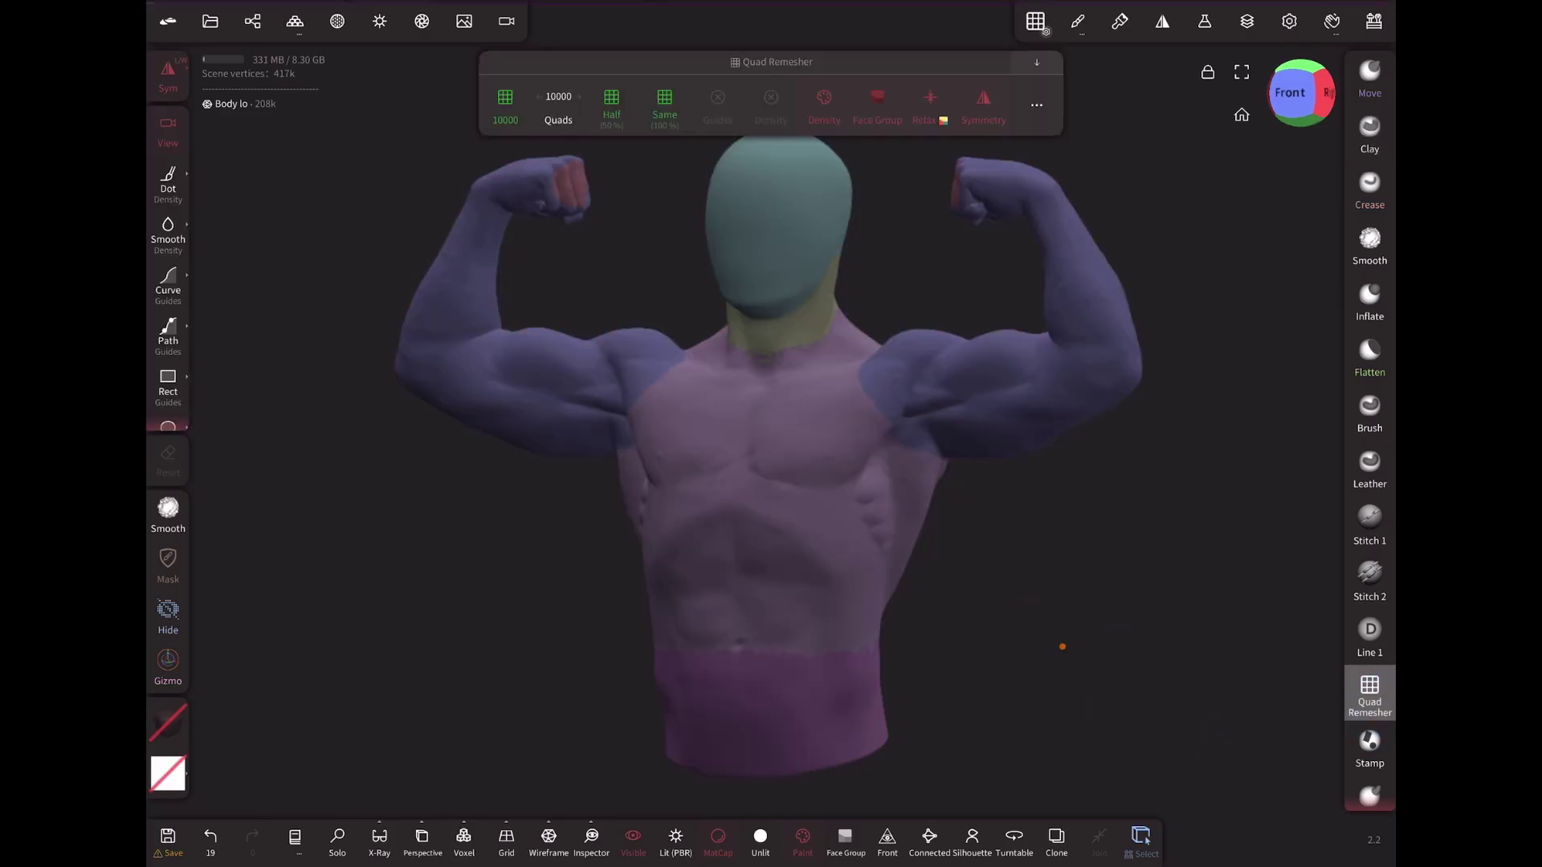
pyautogui.click(557, 96)
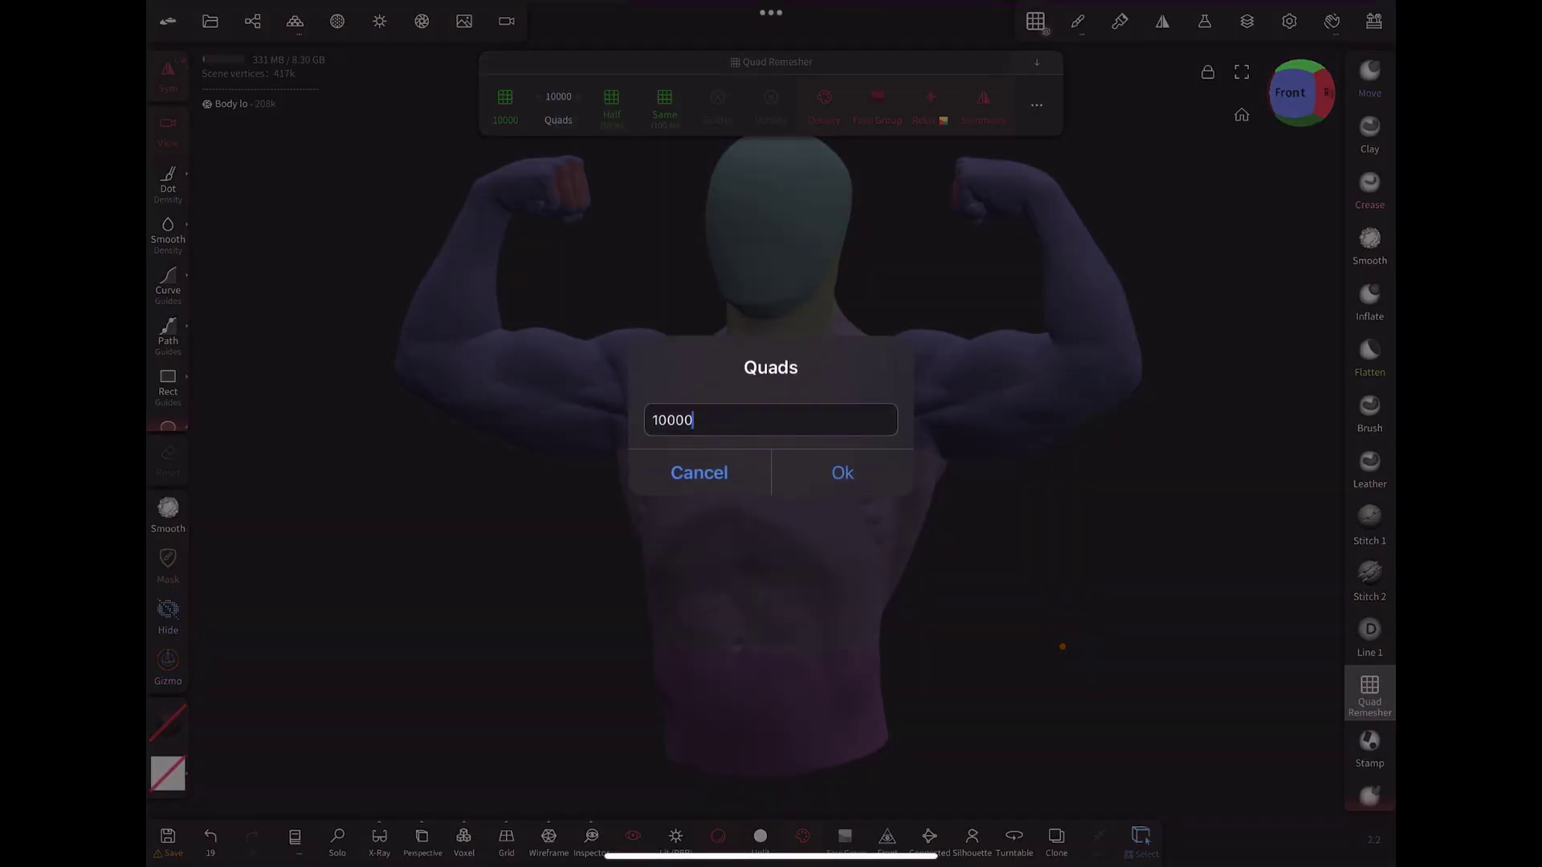
pyautogui.press('BackSpace')
pyautogui.press('BackSpace')
pyautogui.press('BackSpace')
pyautogui.press('BackSpace')
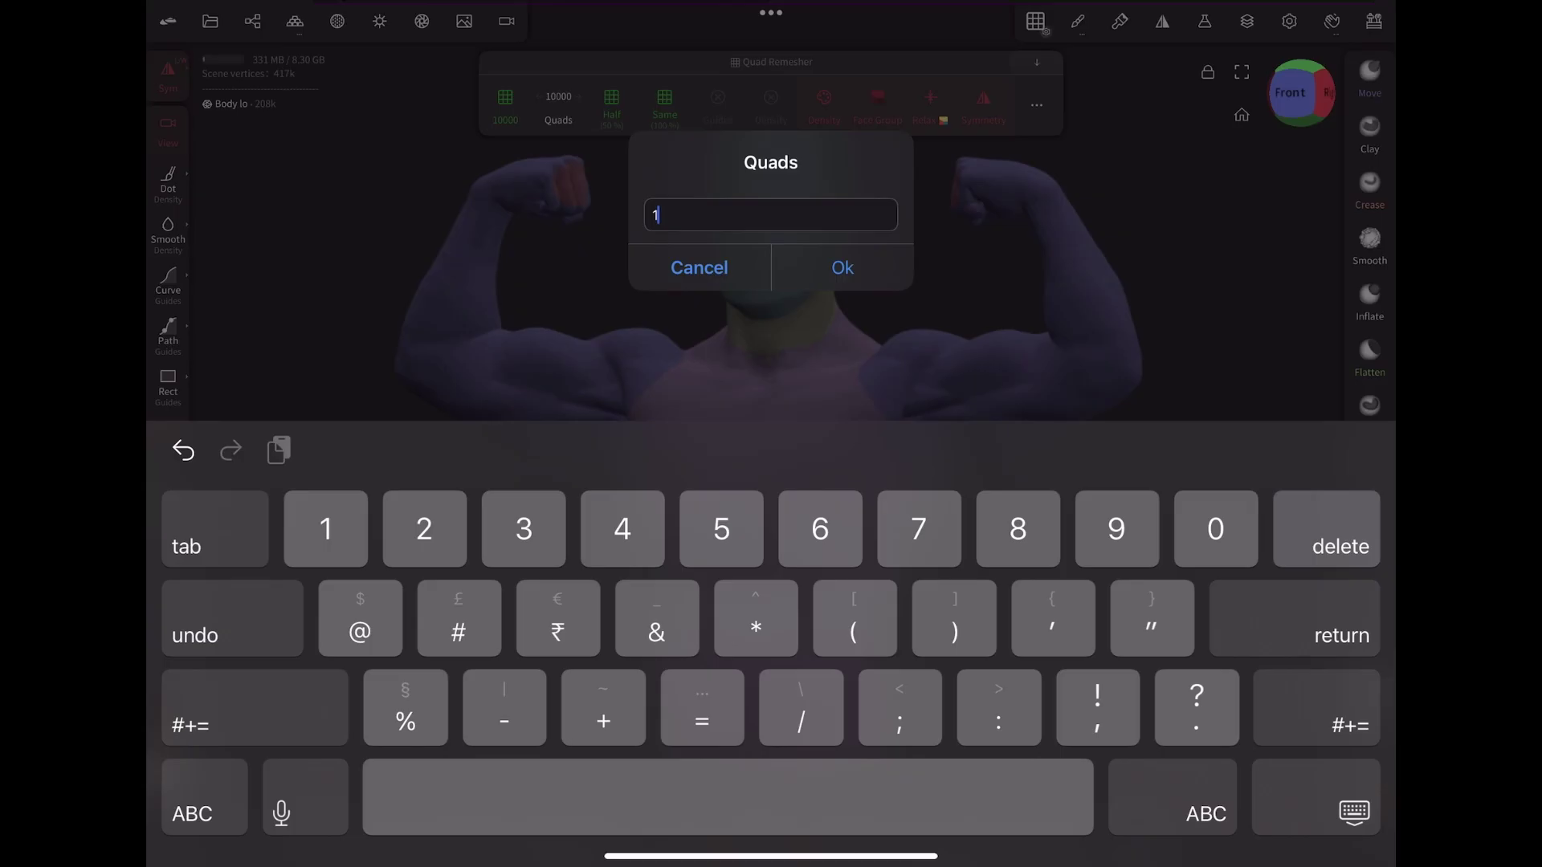
pyautogui.press('BackSpace')
pyautogui.write('5')
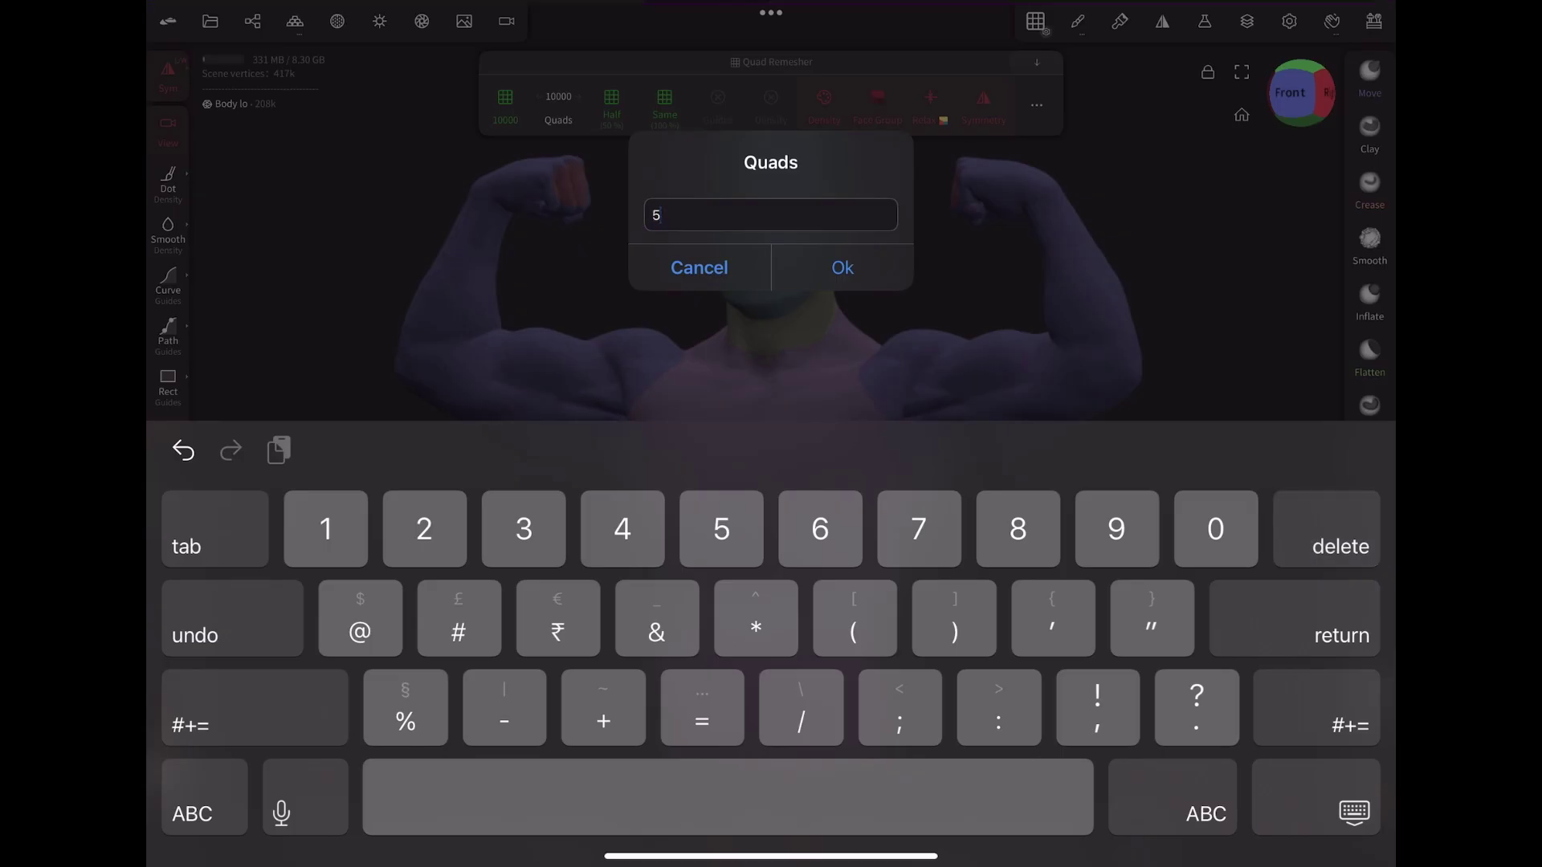
pyautogui.write('000')
pyautogui.press('Return')
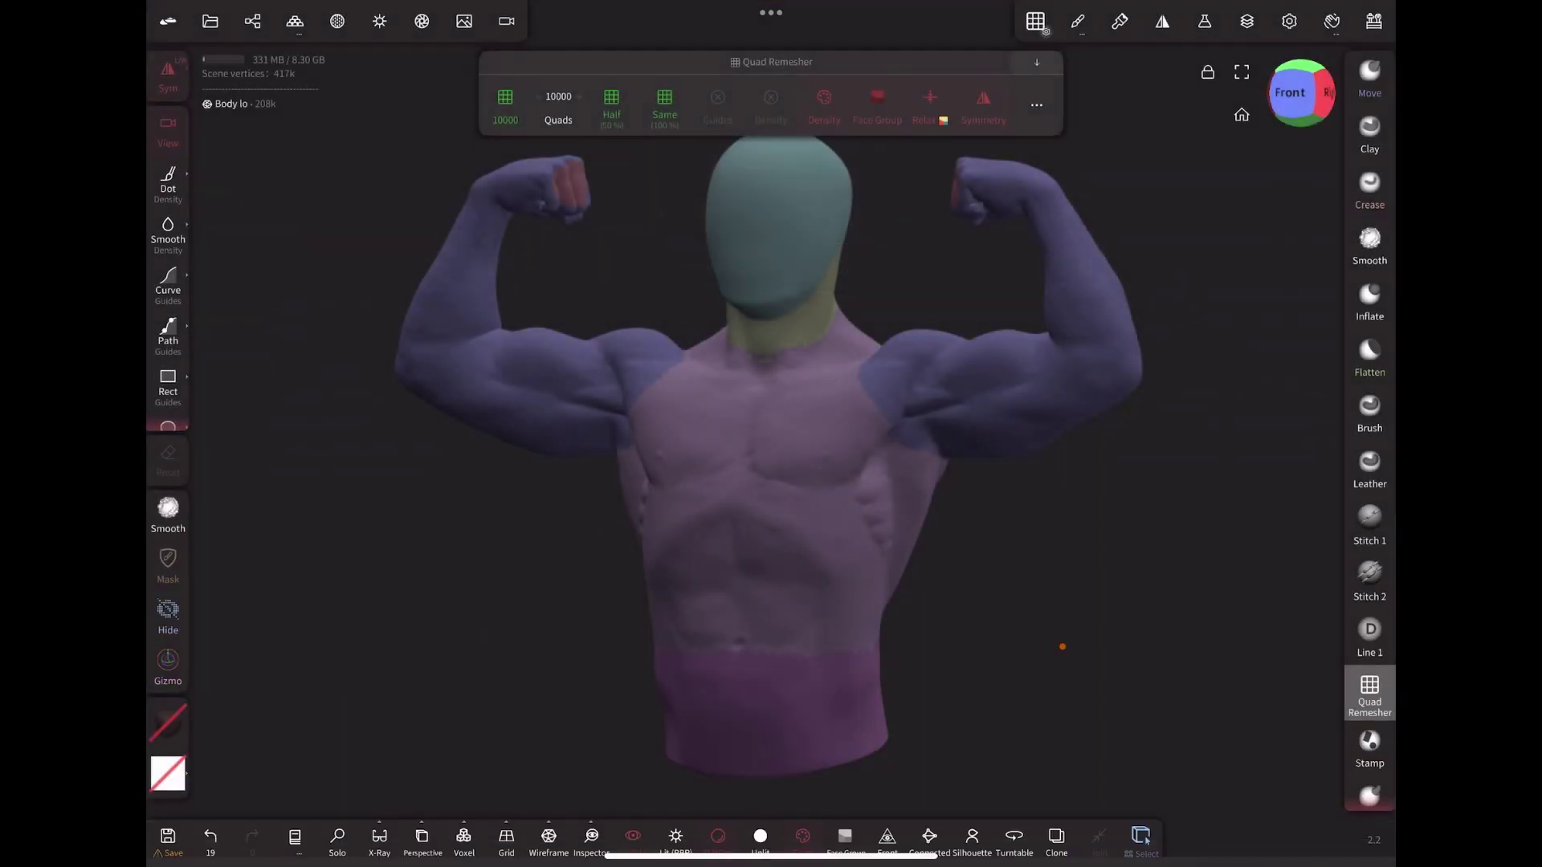
# - Undo the previous remesh and remesh the torso again with Face Group disabled
pyautogui.hotkey('ctrl', 'z')
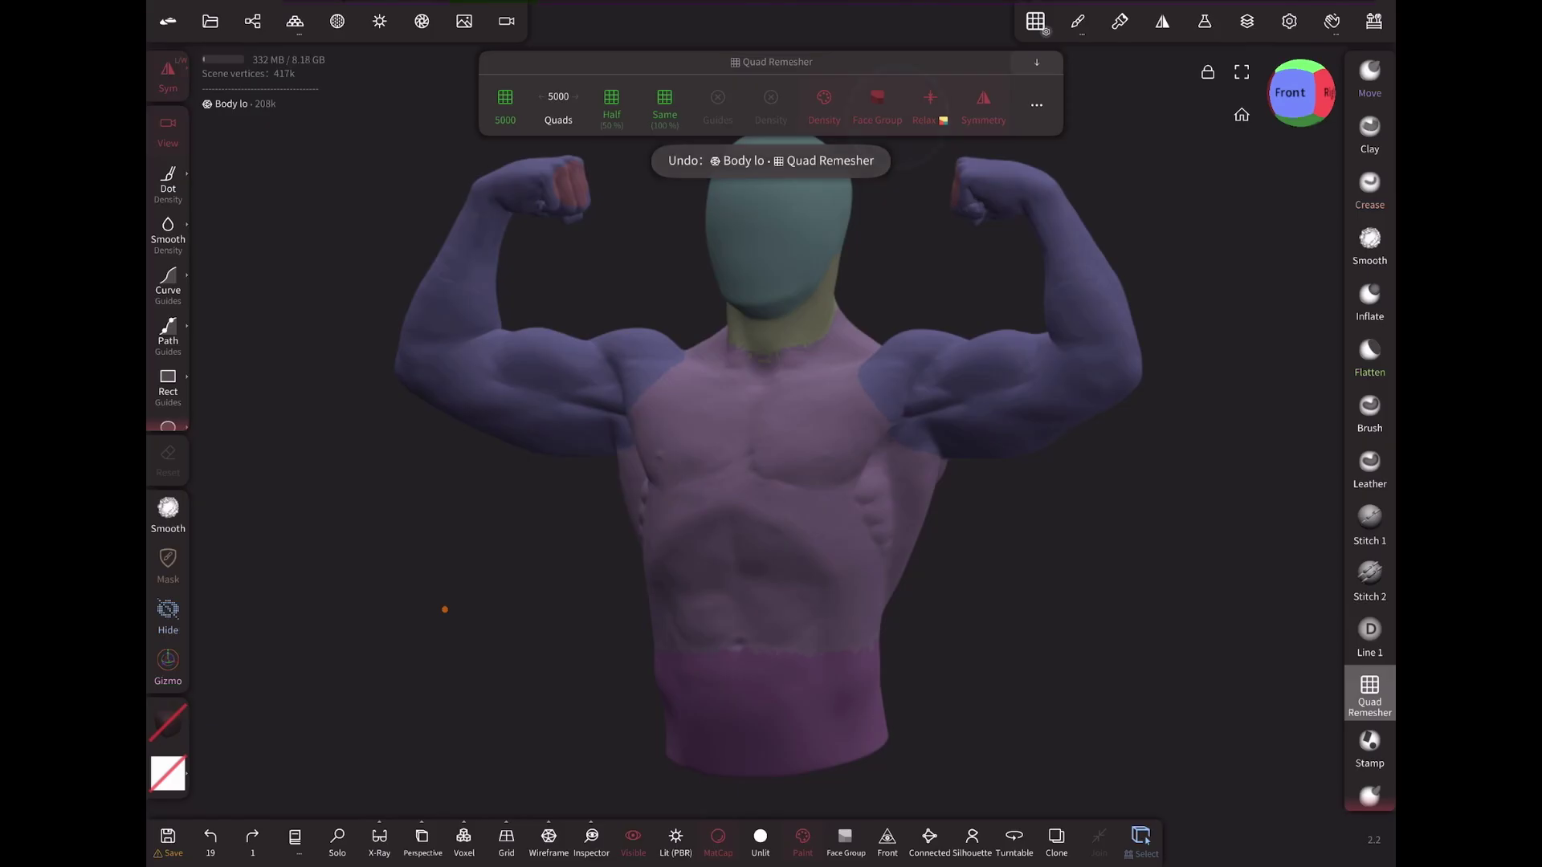
pyautogui.click(878, 106)
pyautogui.click(505, 103)
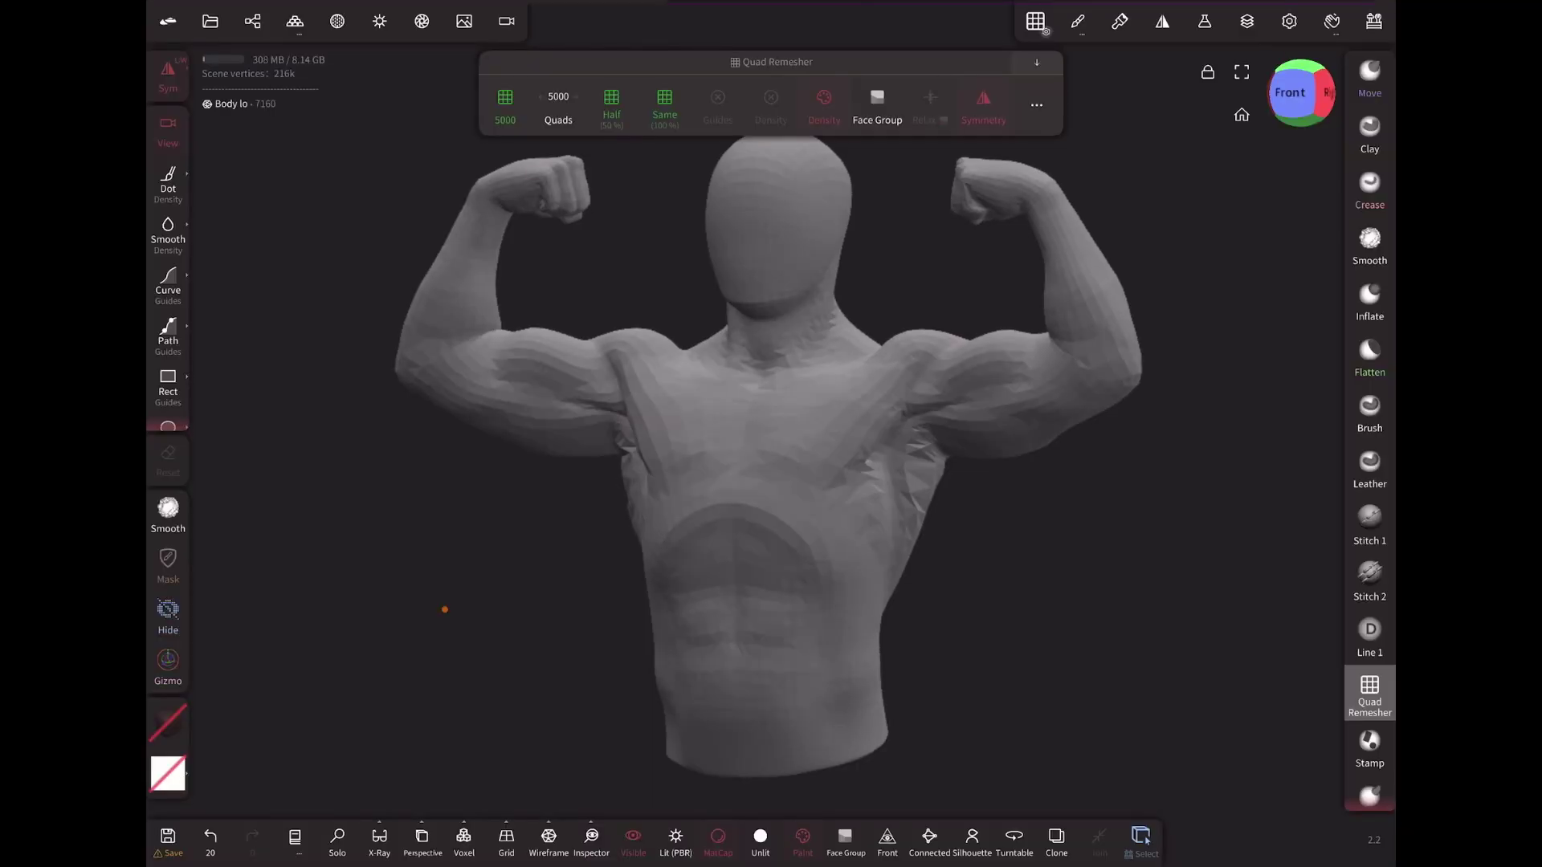
pyautogui.click(548, 835)
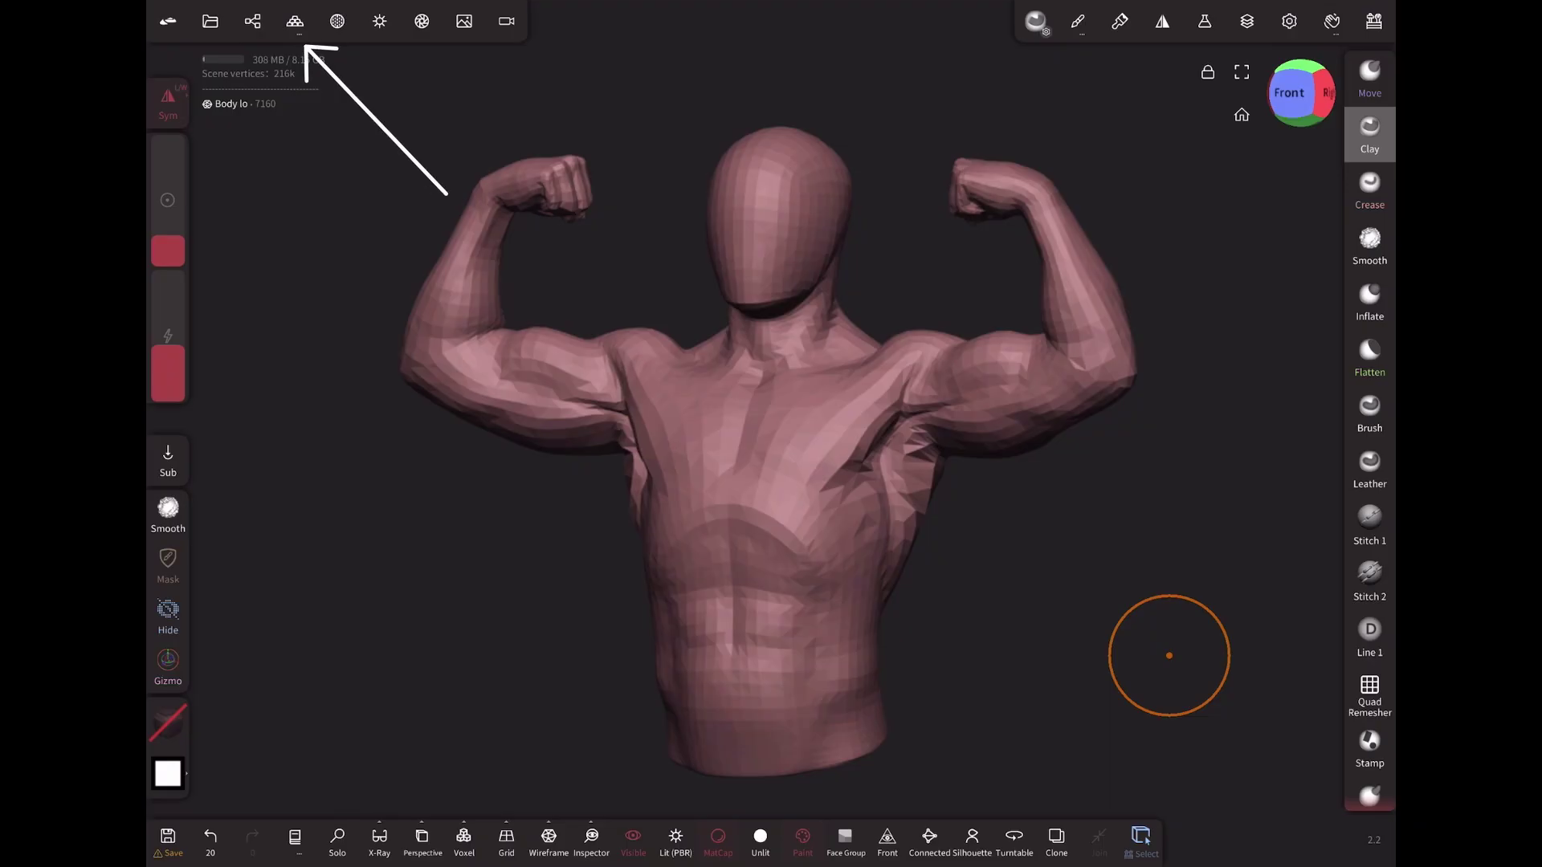
# - Generate UVs with UVAtlas Unwrap and preview the UV layout on the torso
pyautogui.click(296, 21)
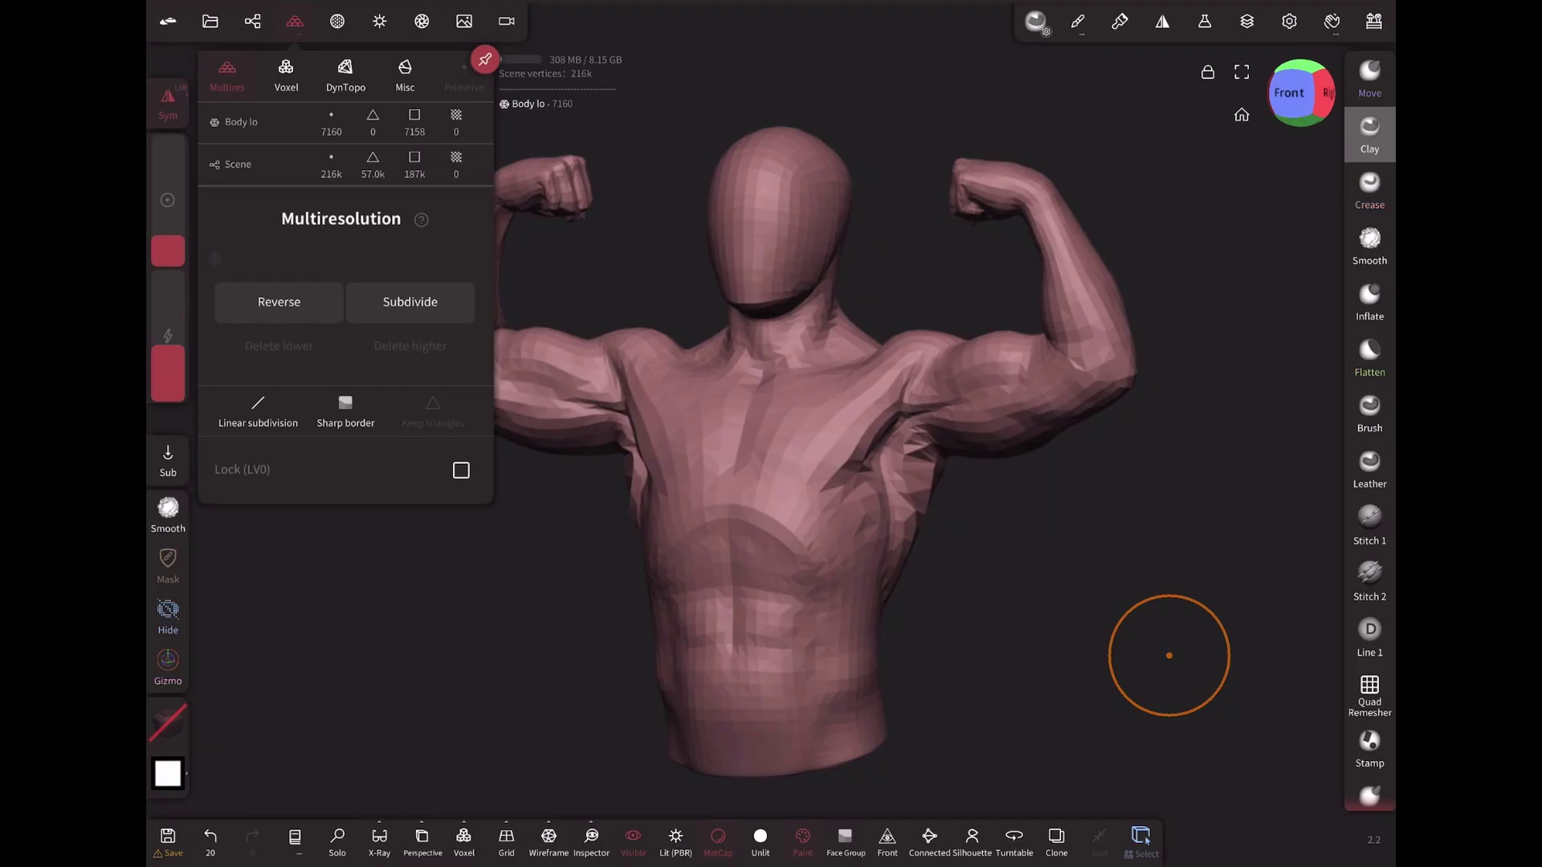
pyautogui.click(405, 73)
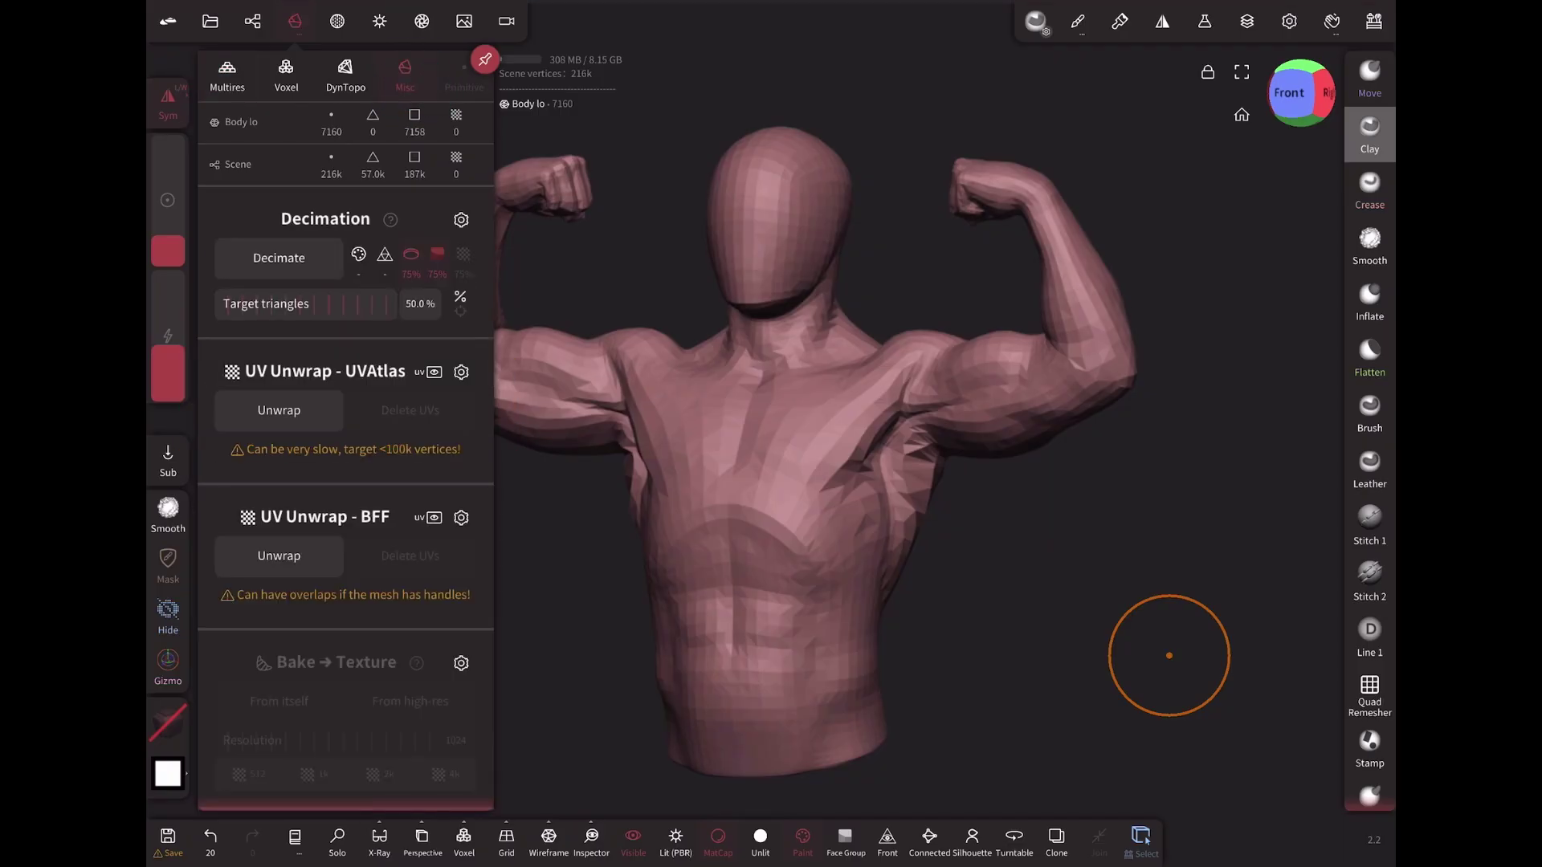
pyautogui.click(279, 410)
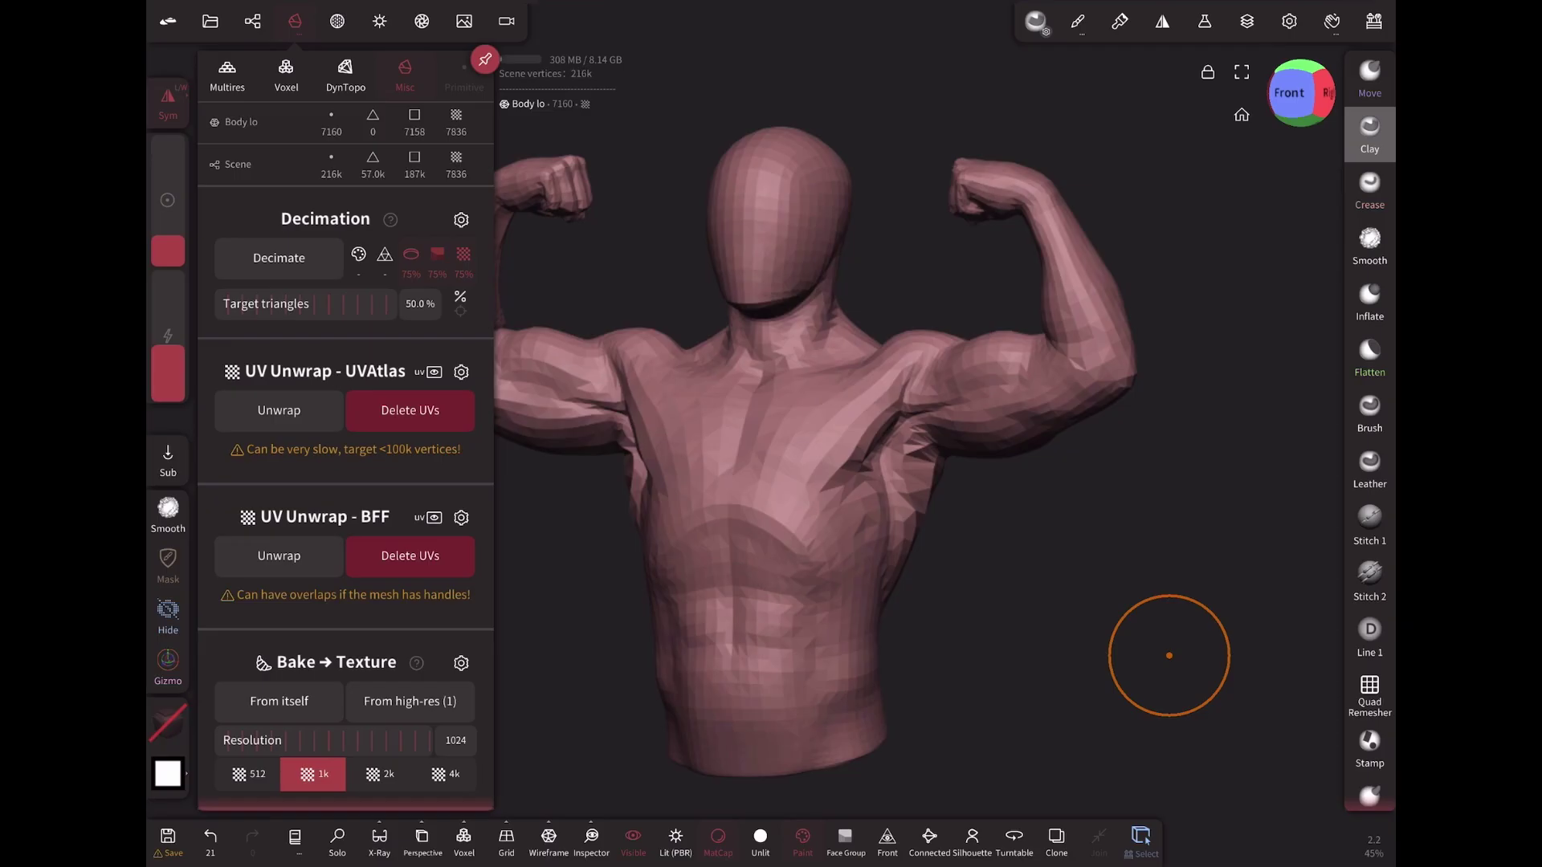
pyautogui.click(294, 21)
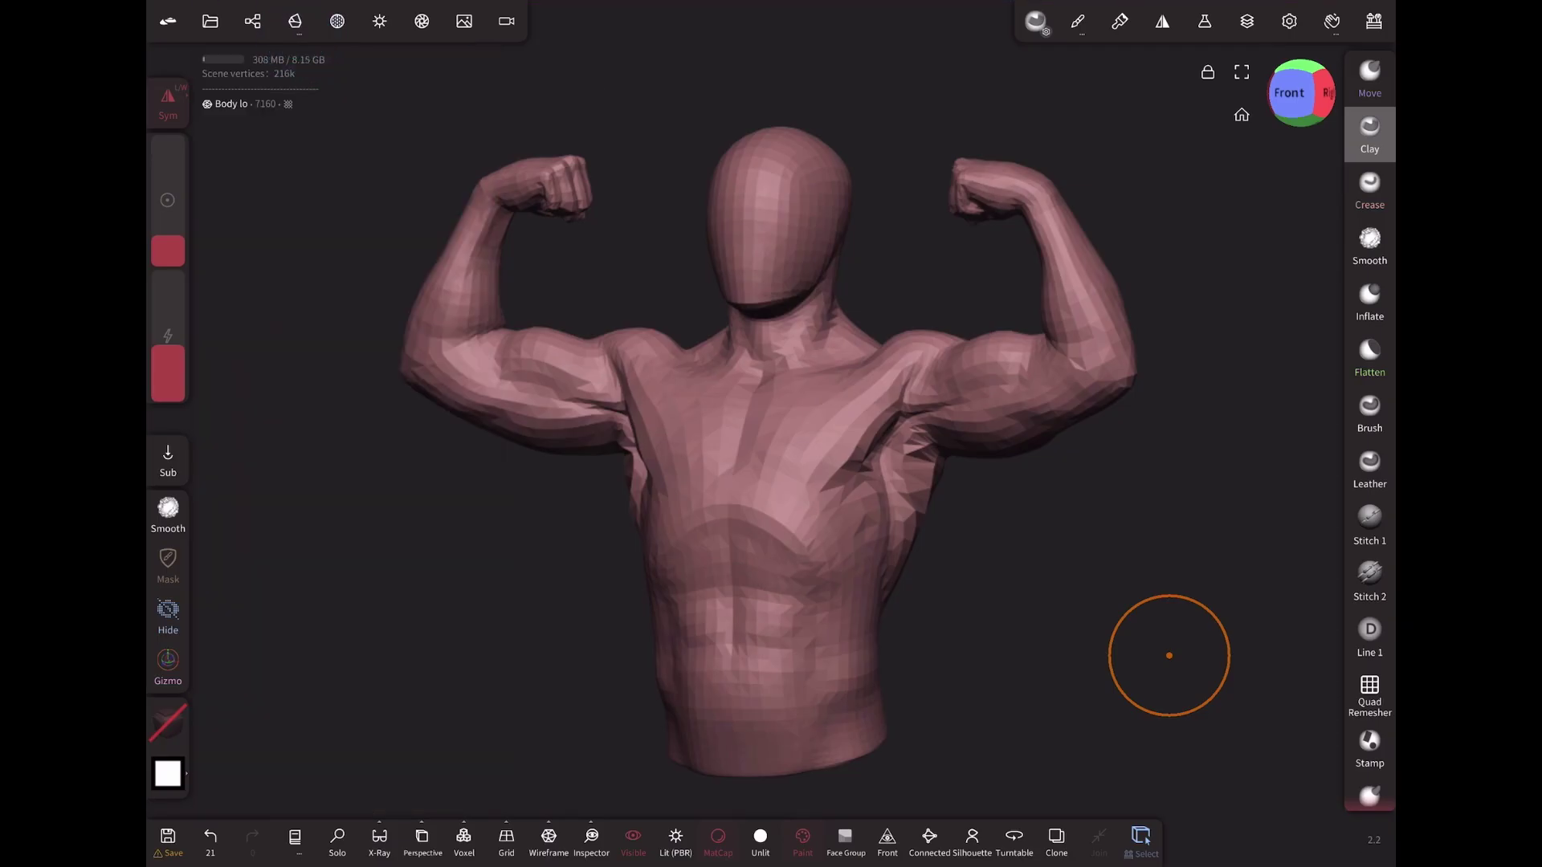
pyautogui.click(614, 837)
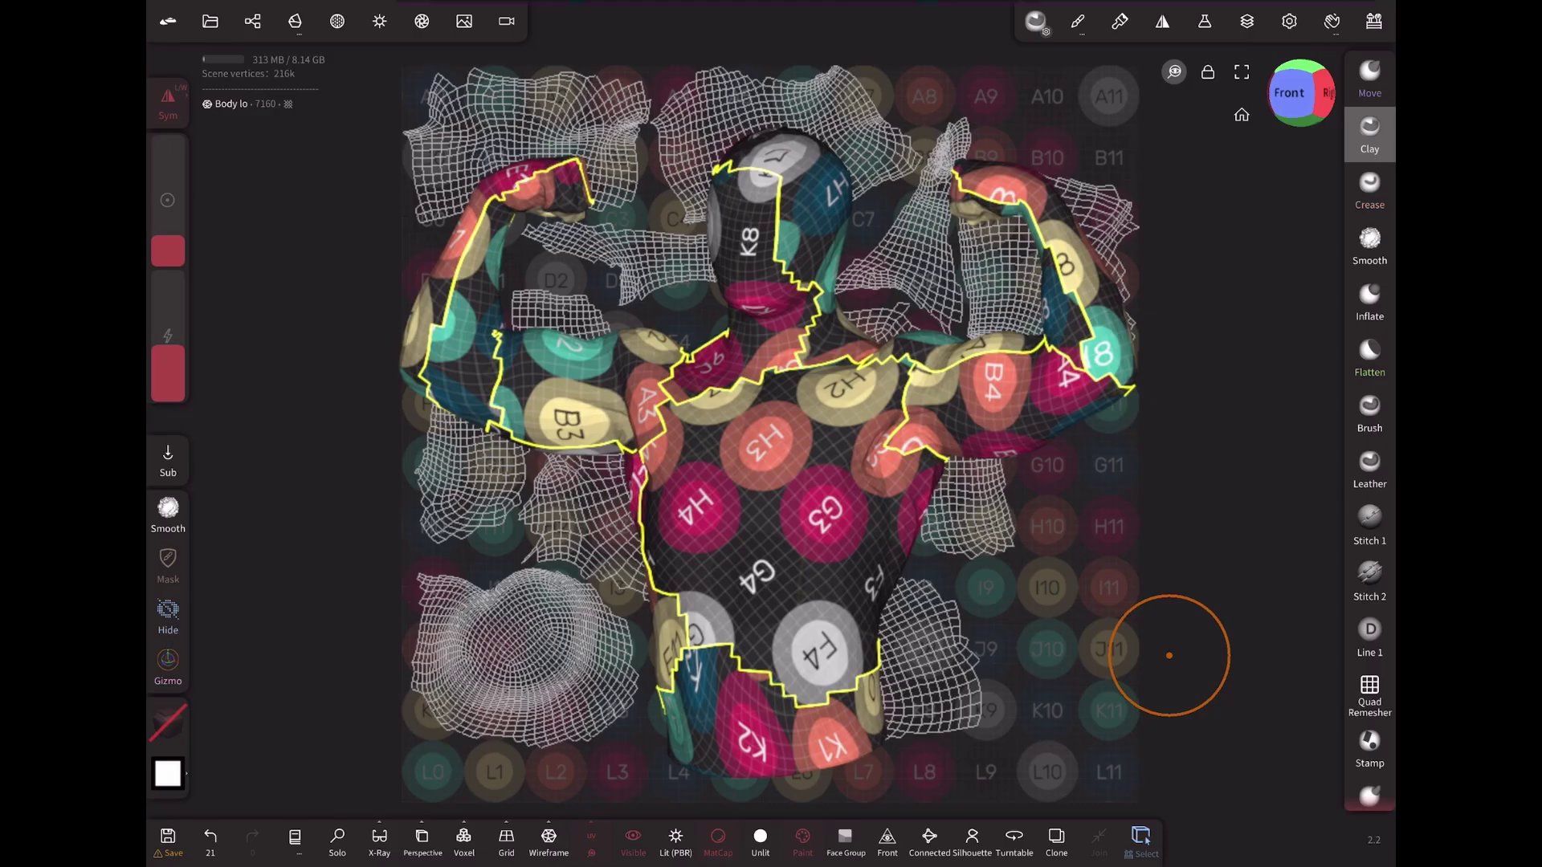
pyautogui.click(591, 837)
pyautogui.click(1161, 590)
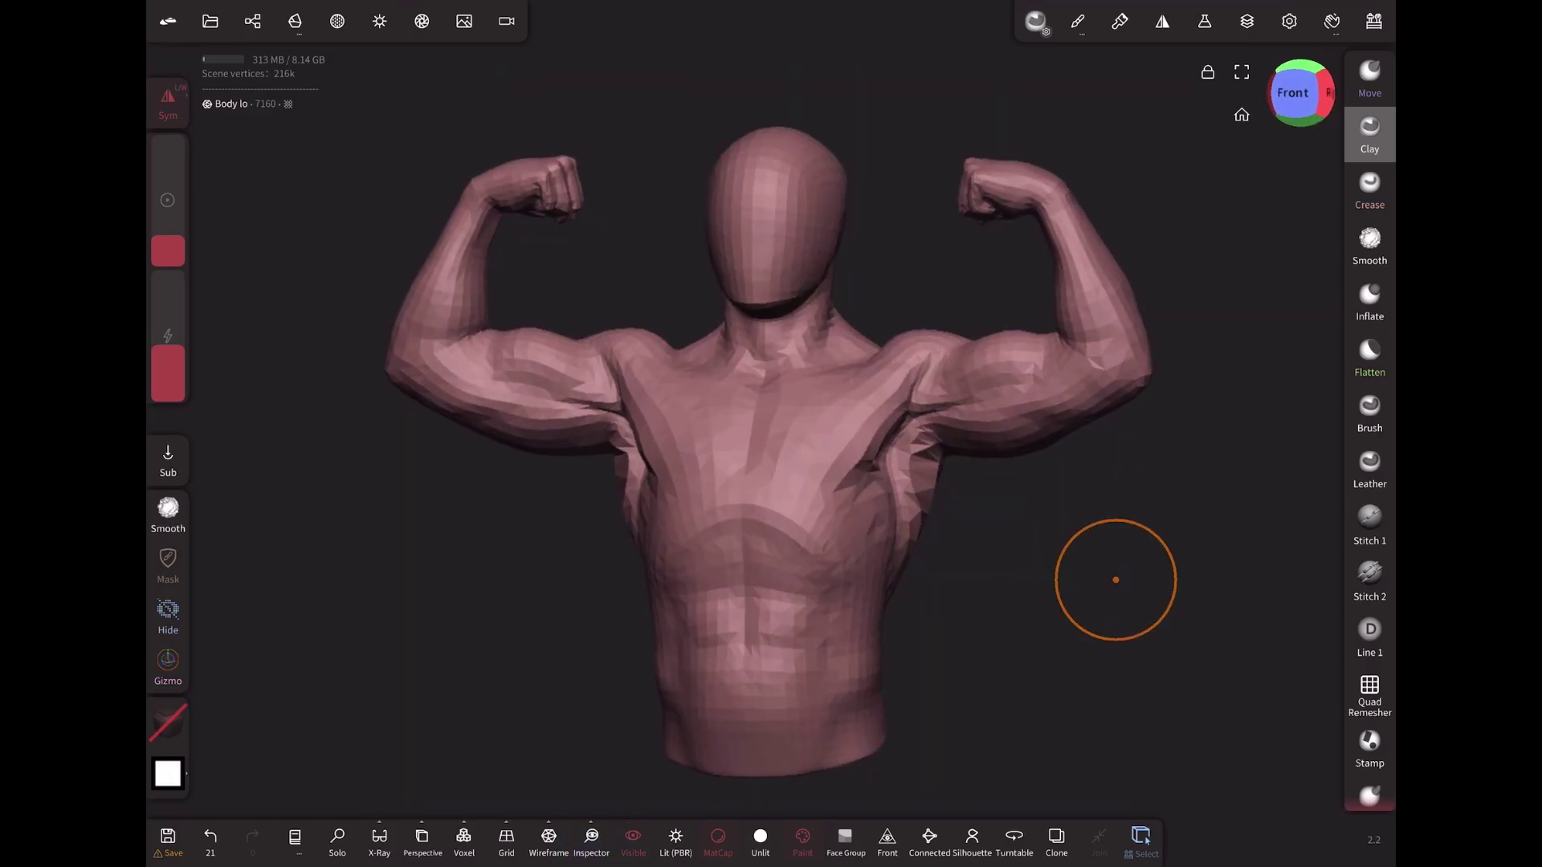
# - Subdivide Body lo one multires level to about 28.6k vertices
pyautogui.click(295, 20)
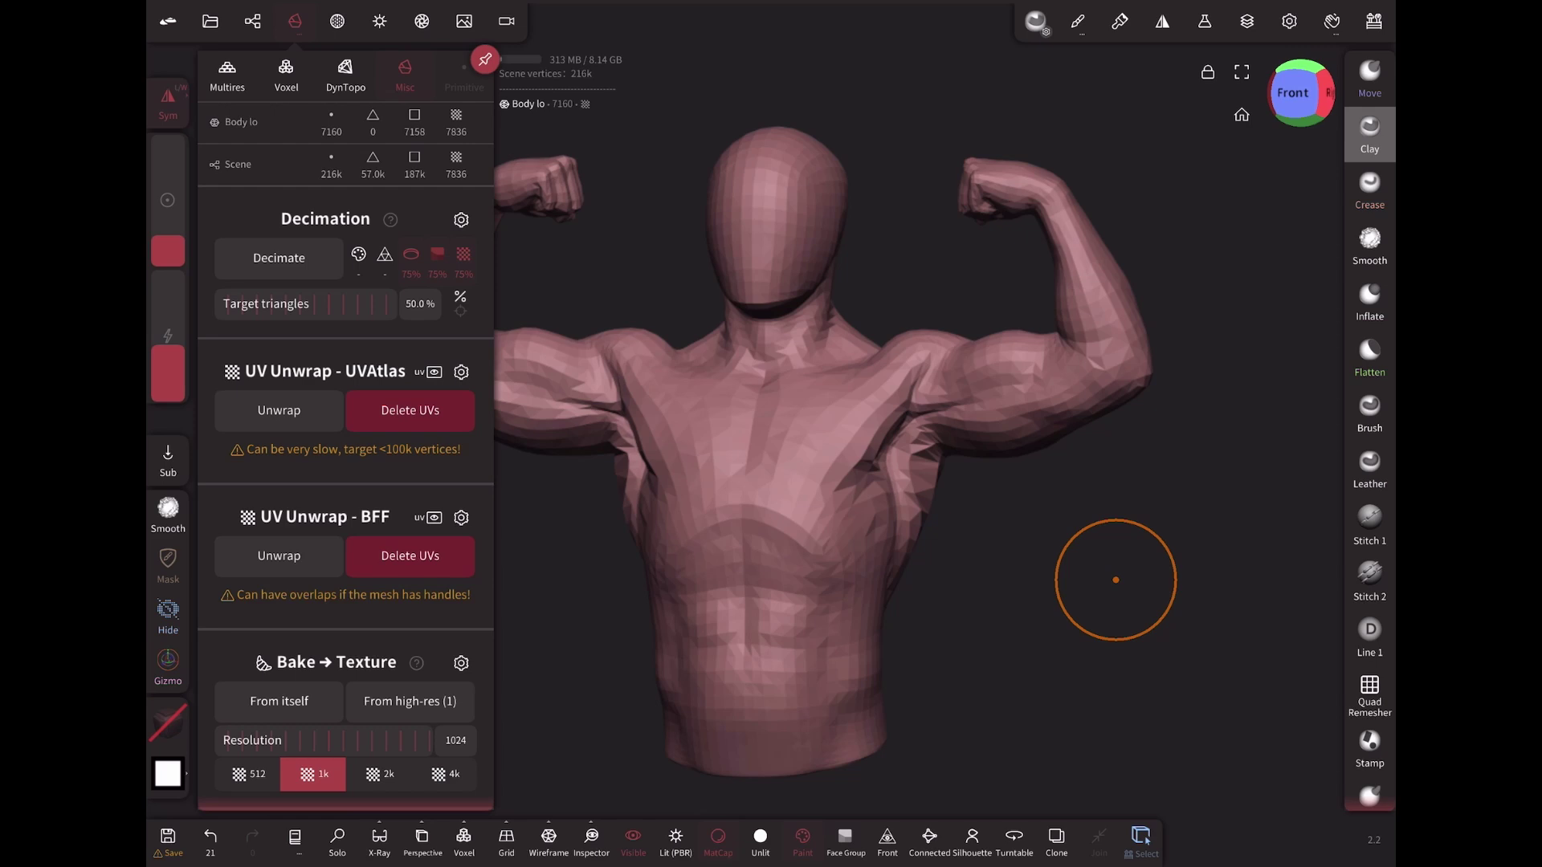
pyautogui.click(226, 73)
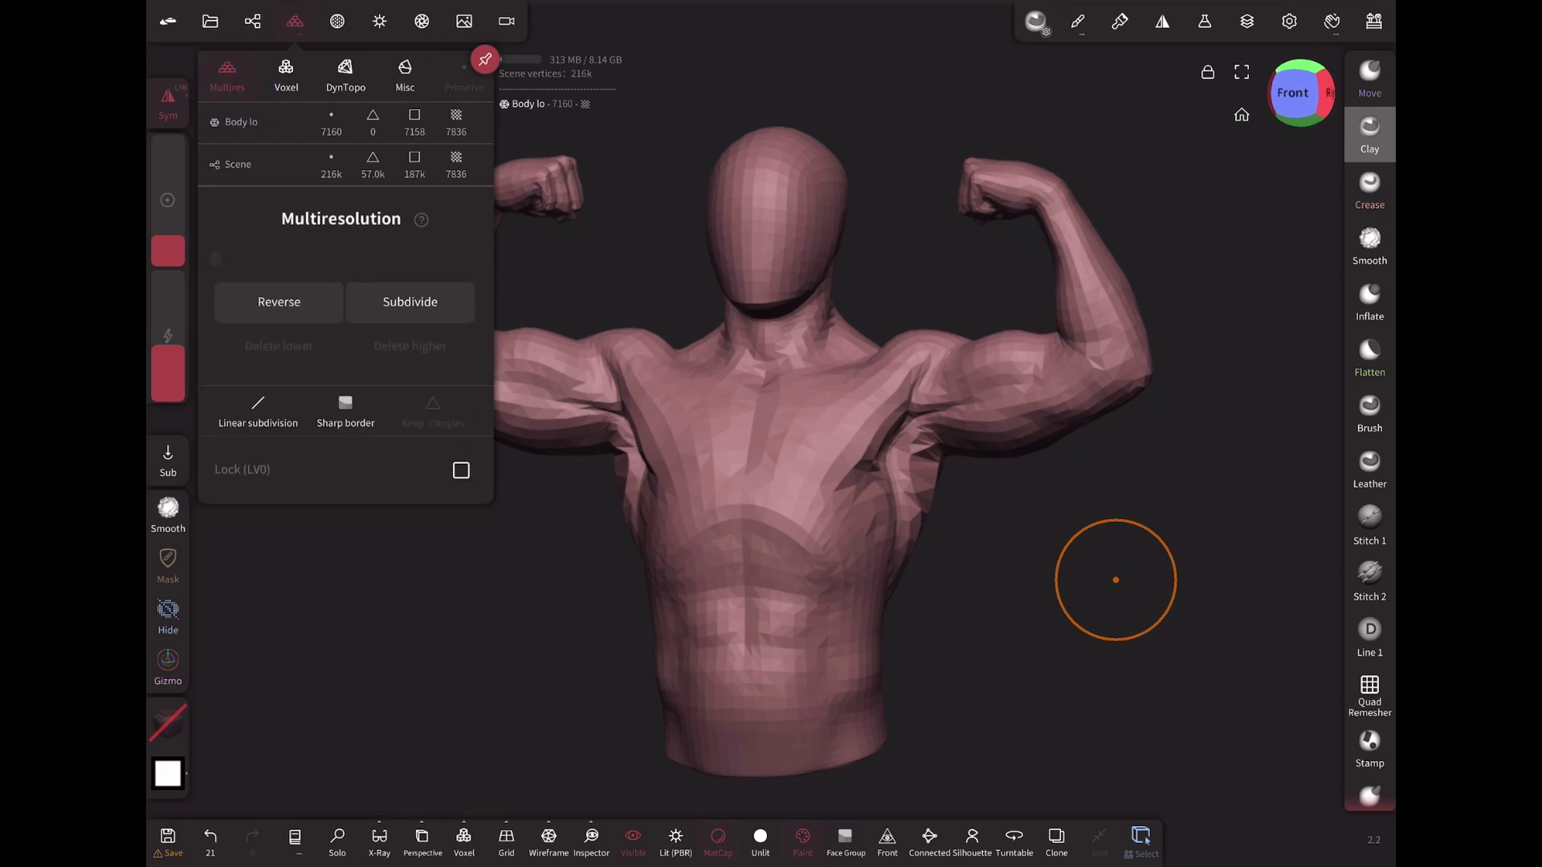
pyautogui.click(410, 301)
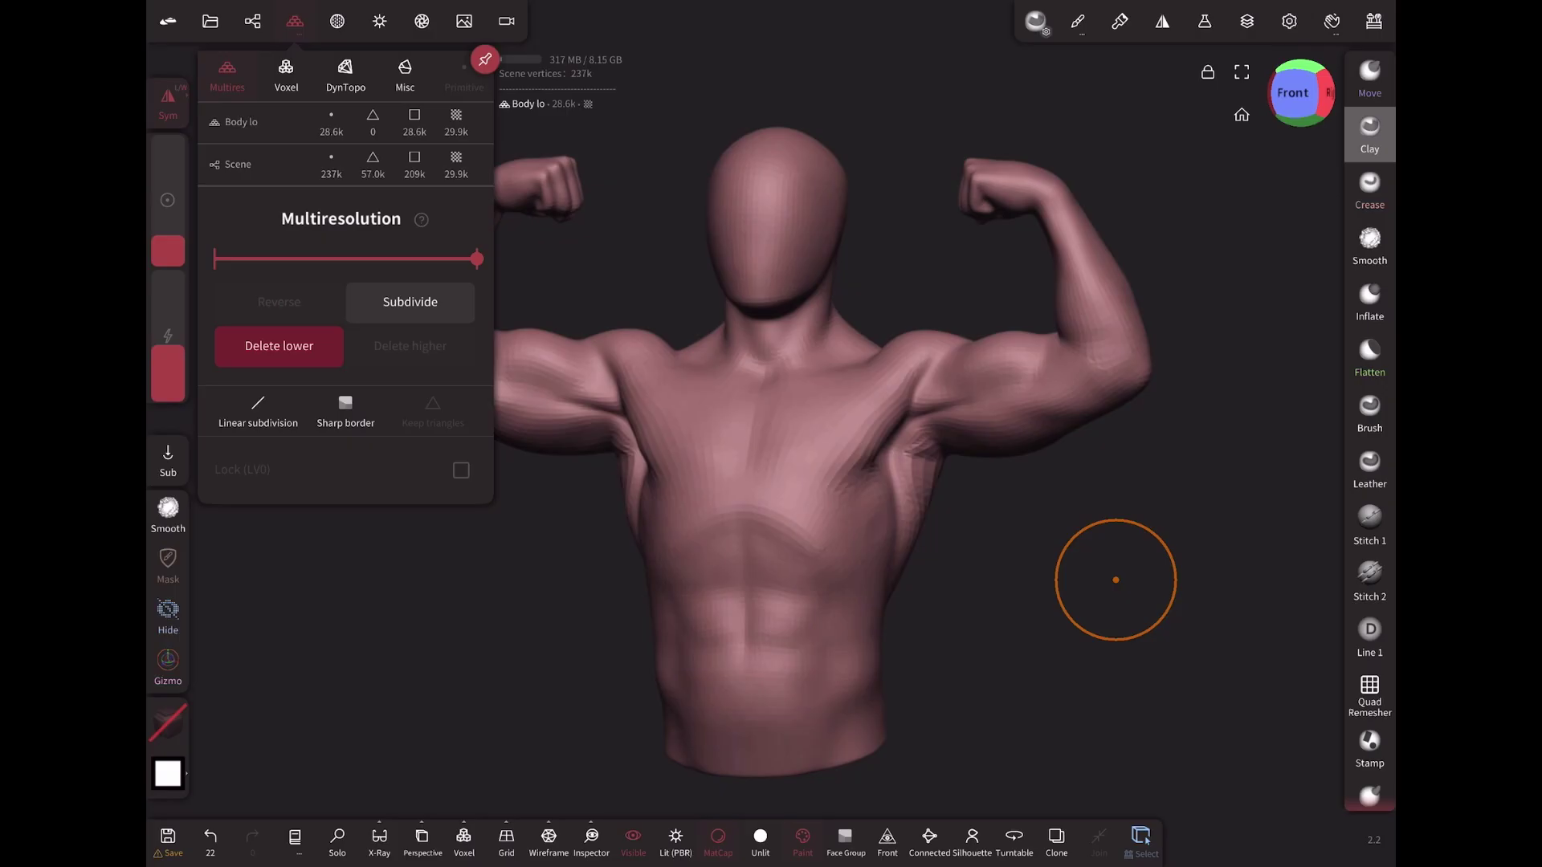
# - Reproject vertex detail from the high-res body with Face Group transfer unchecked
pyautogui.click(406, 73)
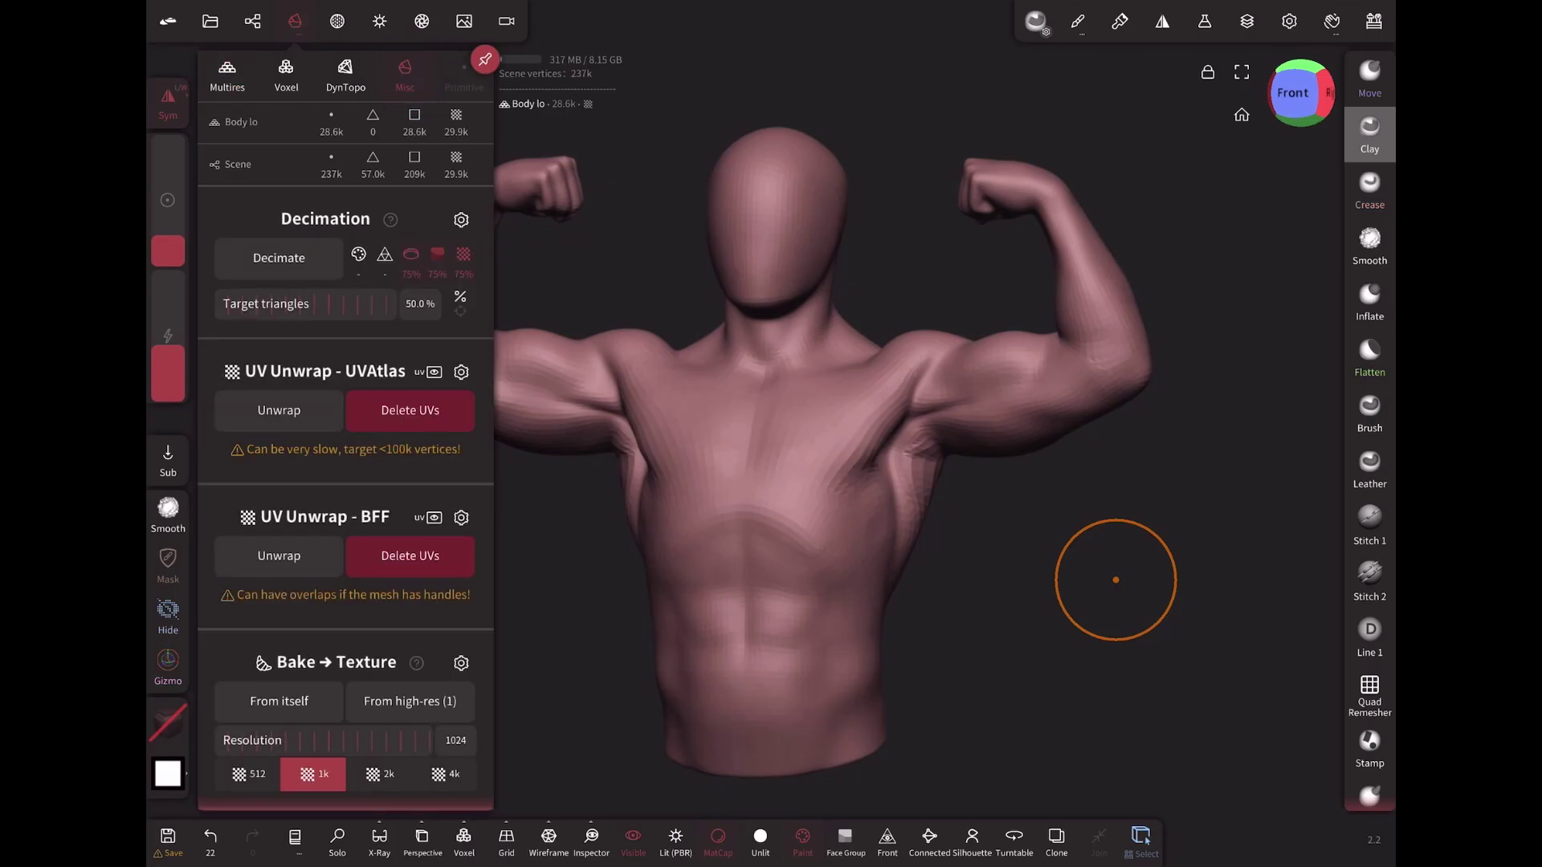
pyautogui.moveTo(338, 661); pyautogui.dragTo(337, 277)
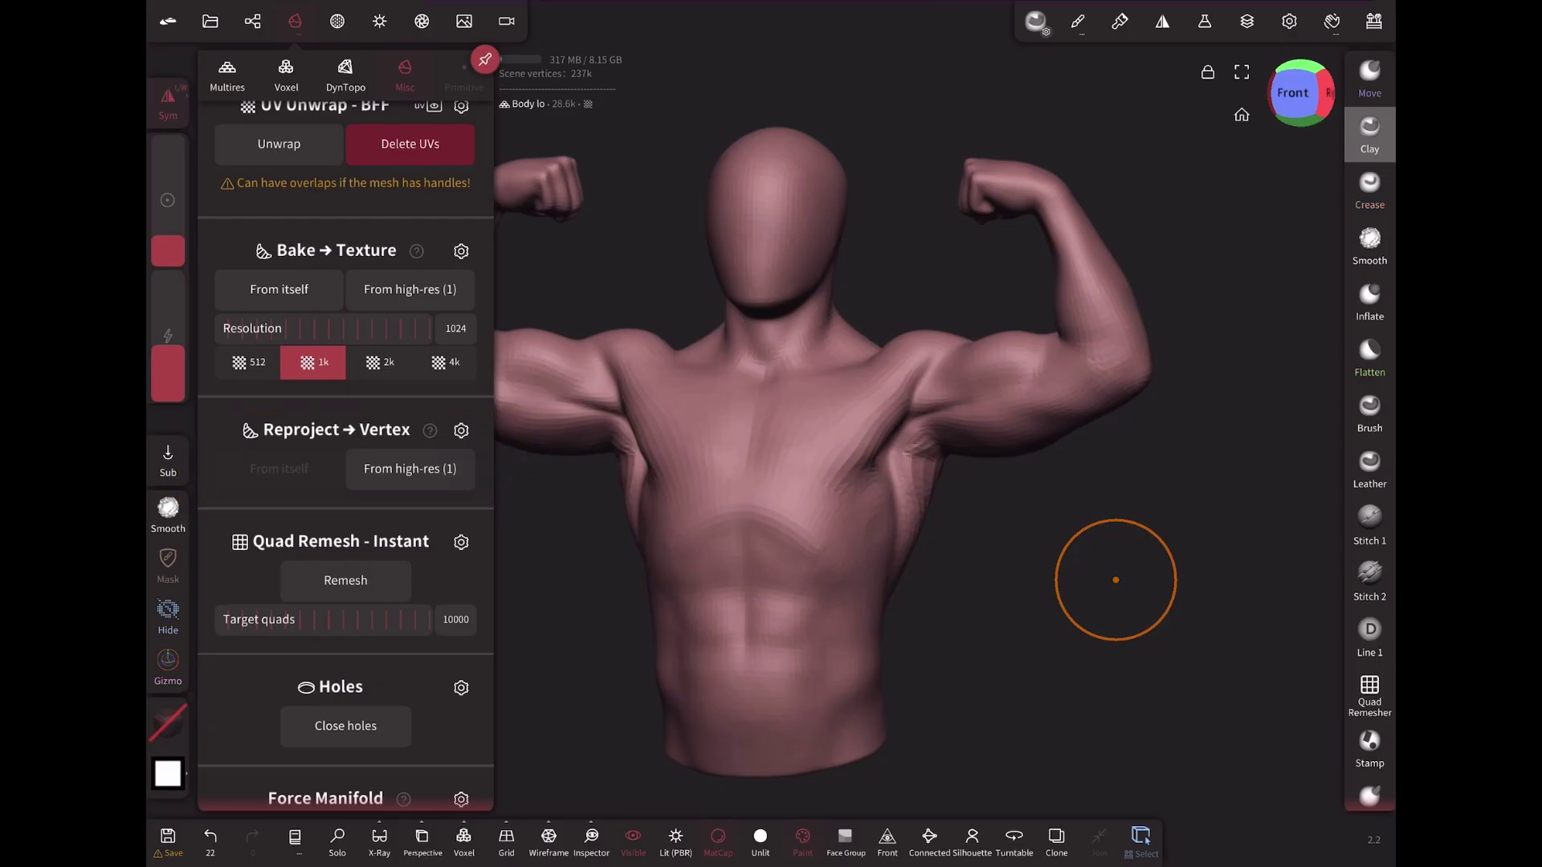
pyautogui.click(462, 430)
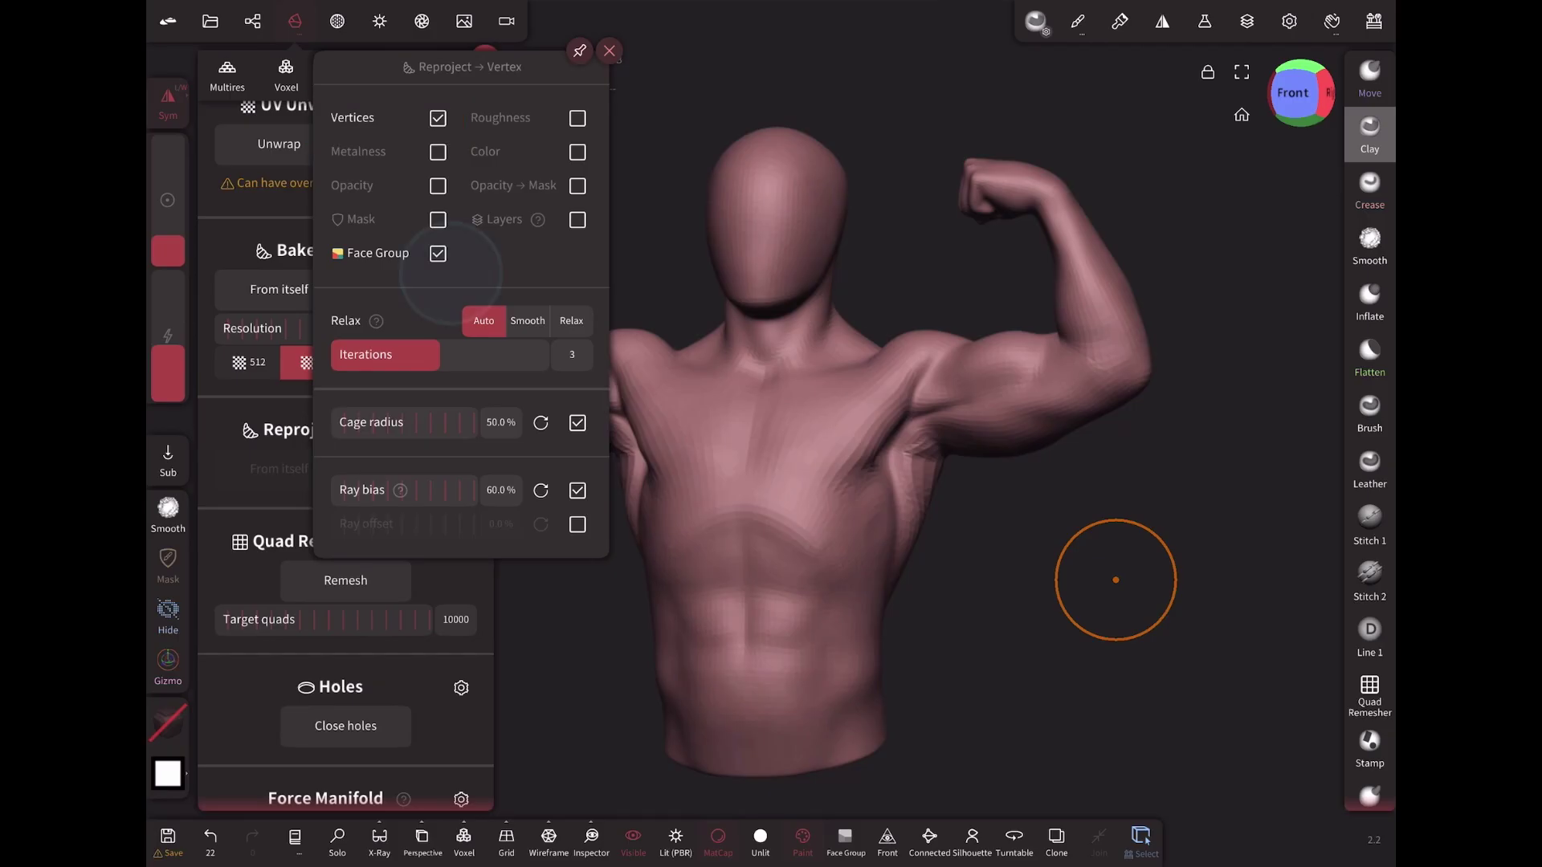
pyautogui.click(437, 253)
pyautogui.click(609, 50)
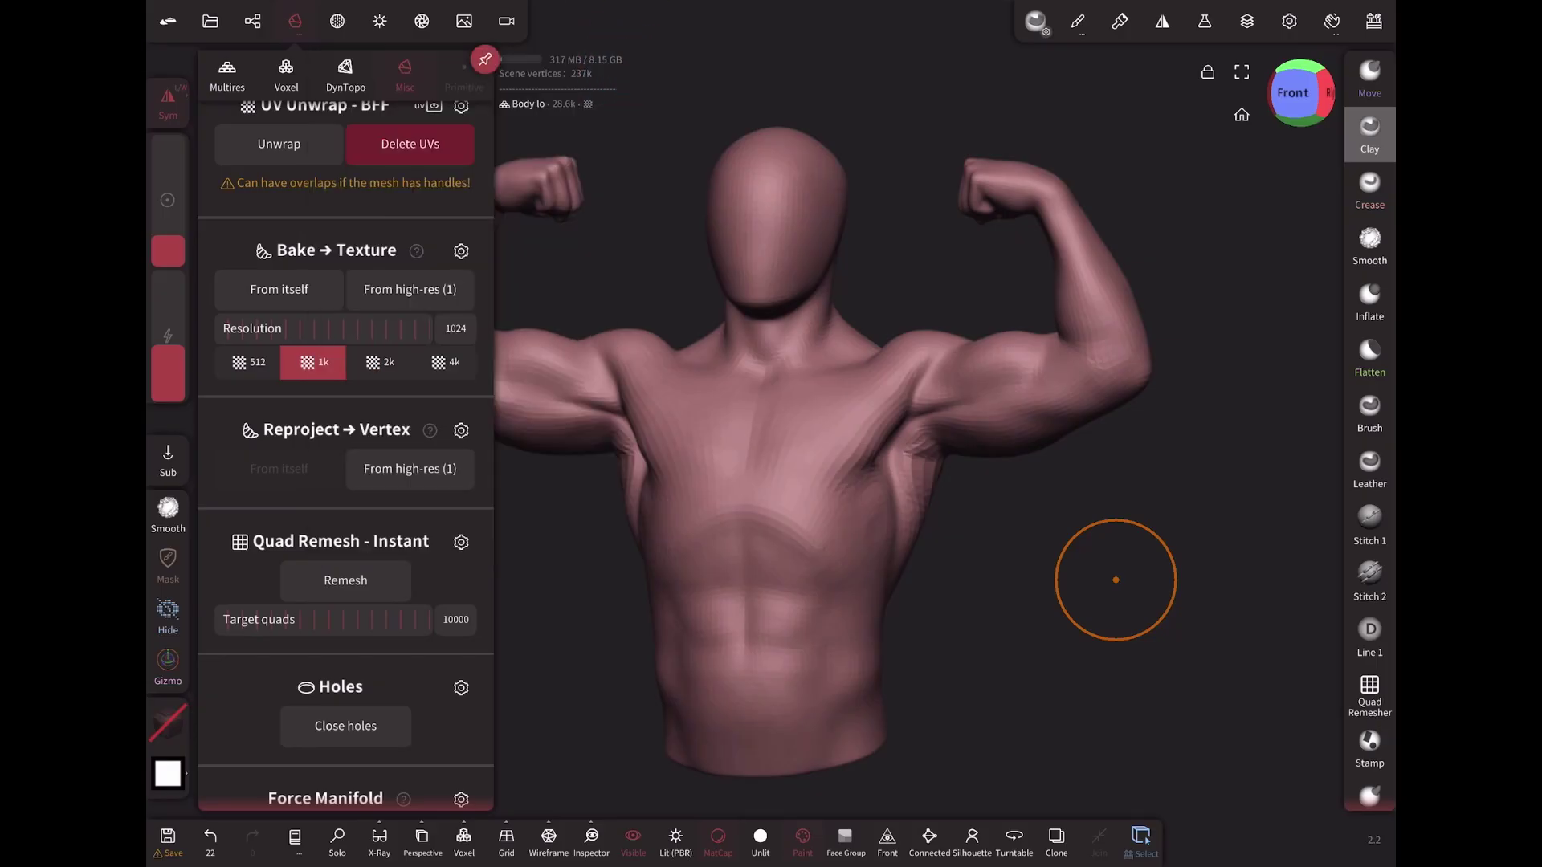
# - Reproject high-res detail, subdivide another level, and reproject again
pyautogui.click(409, 469)
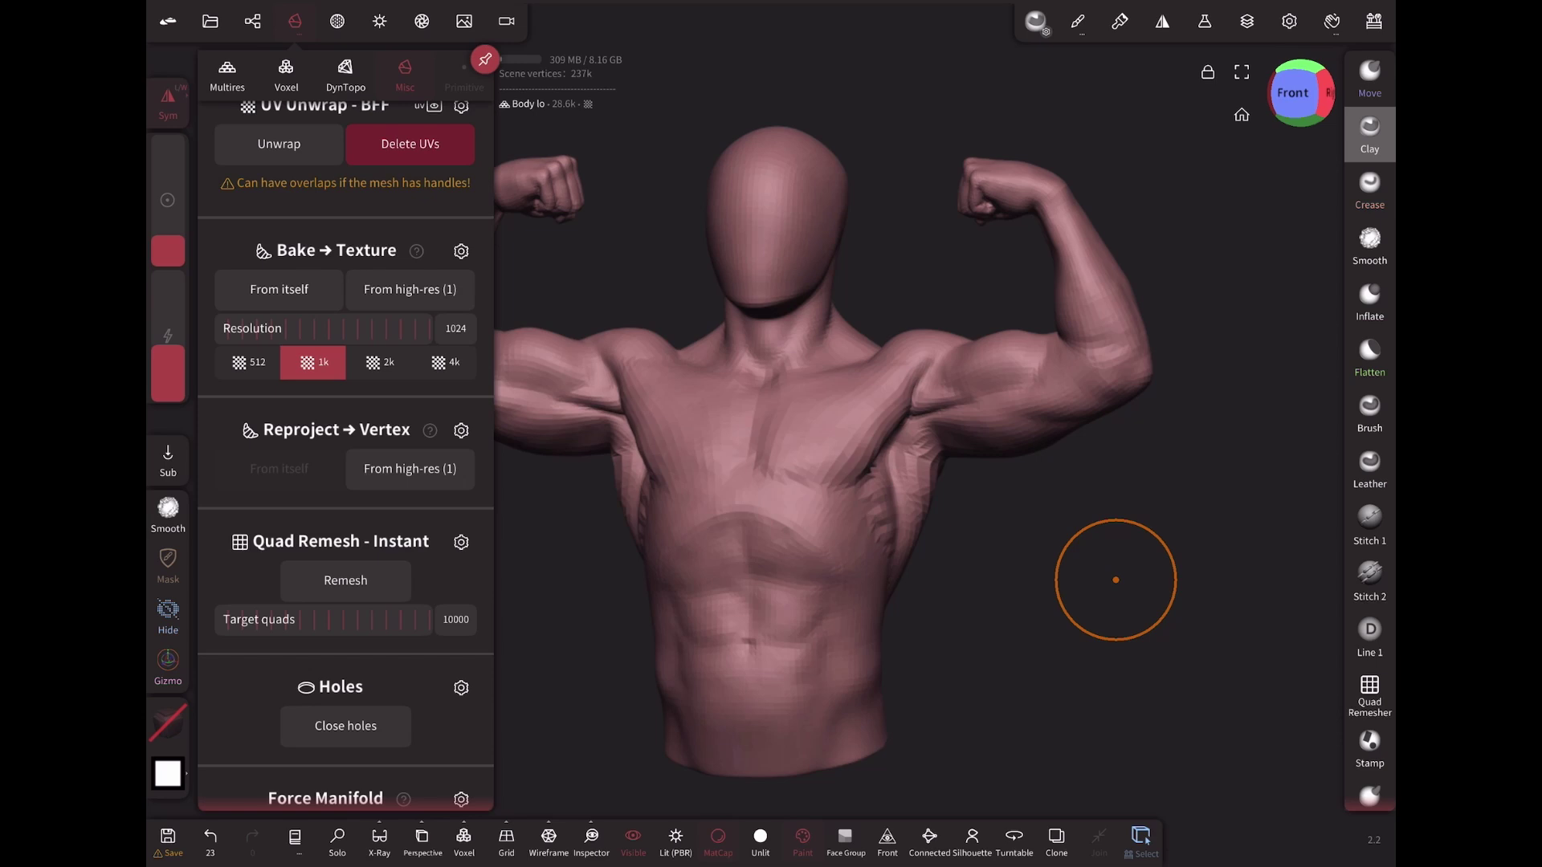
pyautogui.click(227, 73)
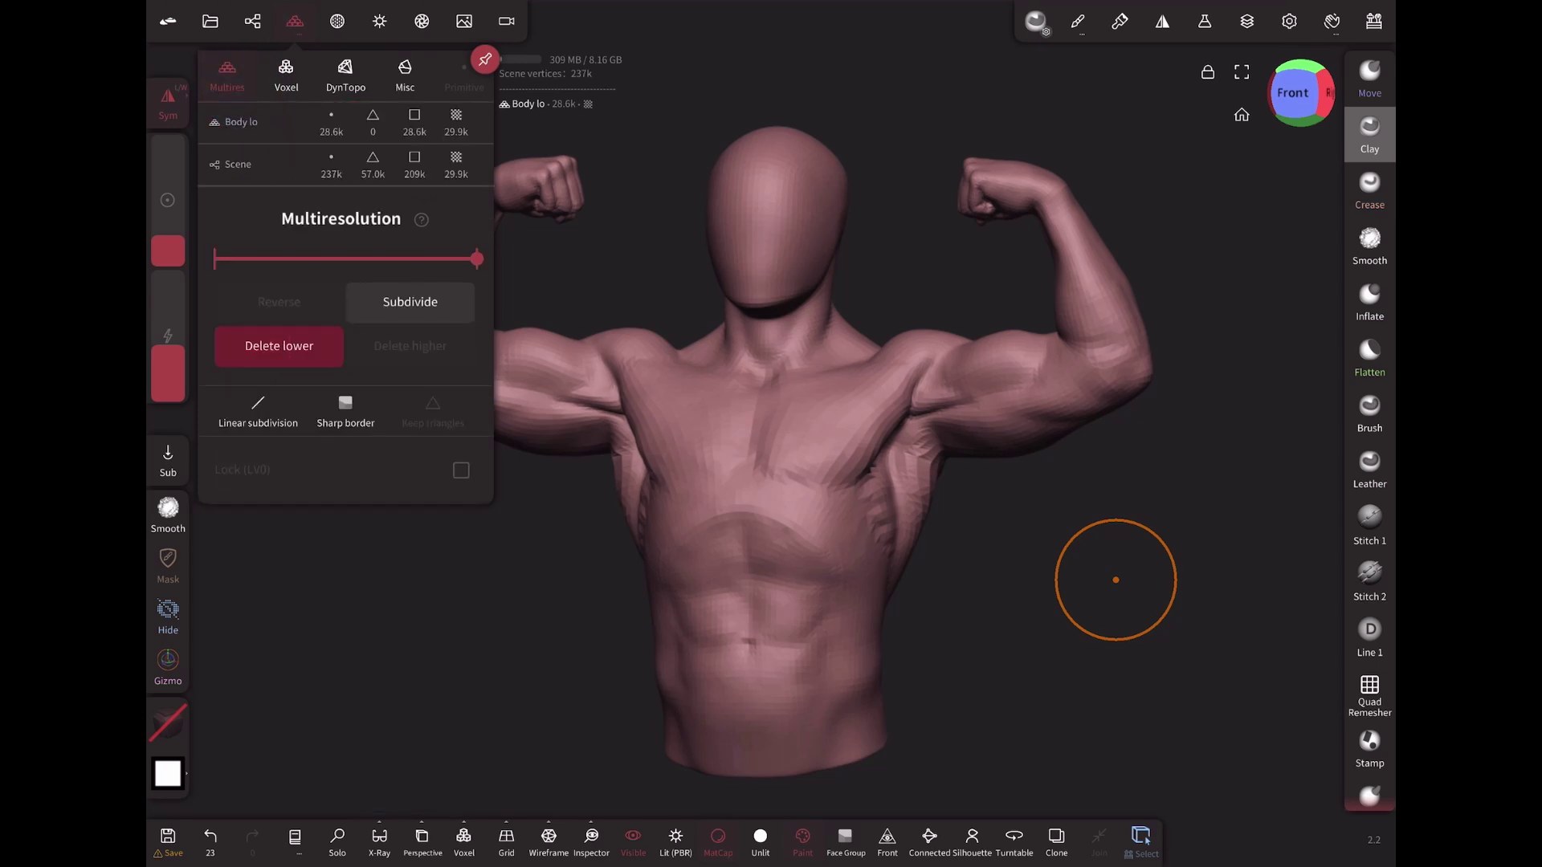
pyautogui.click(416, 307)
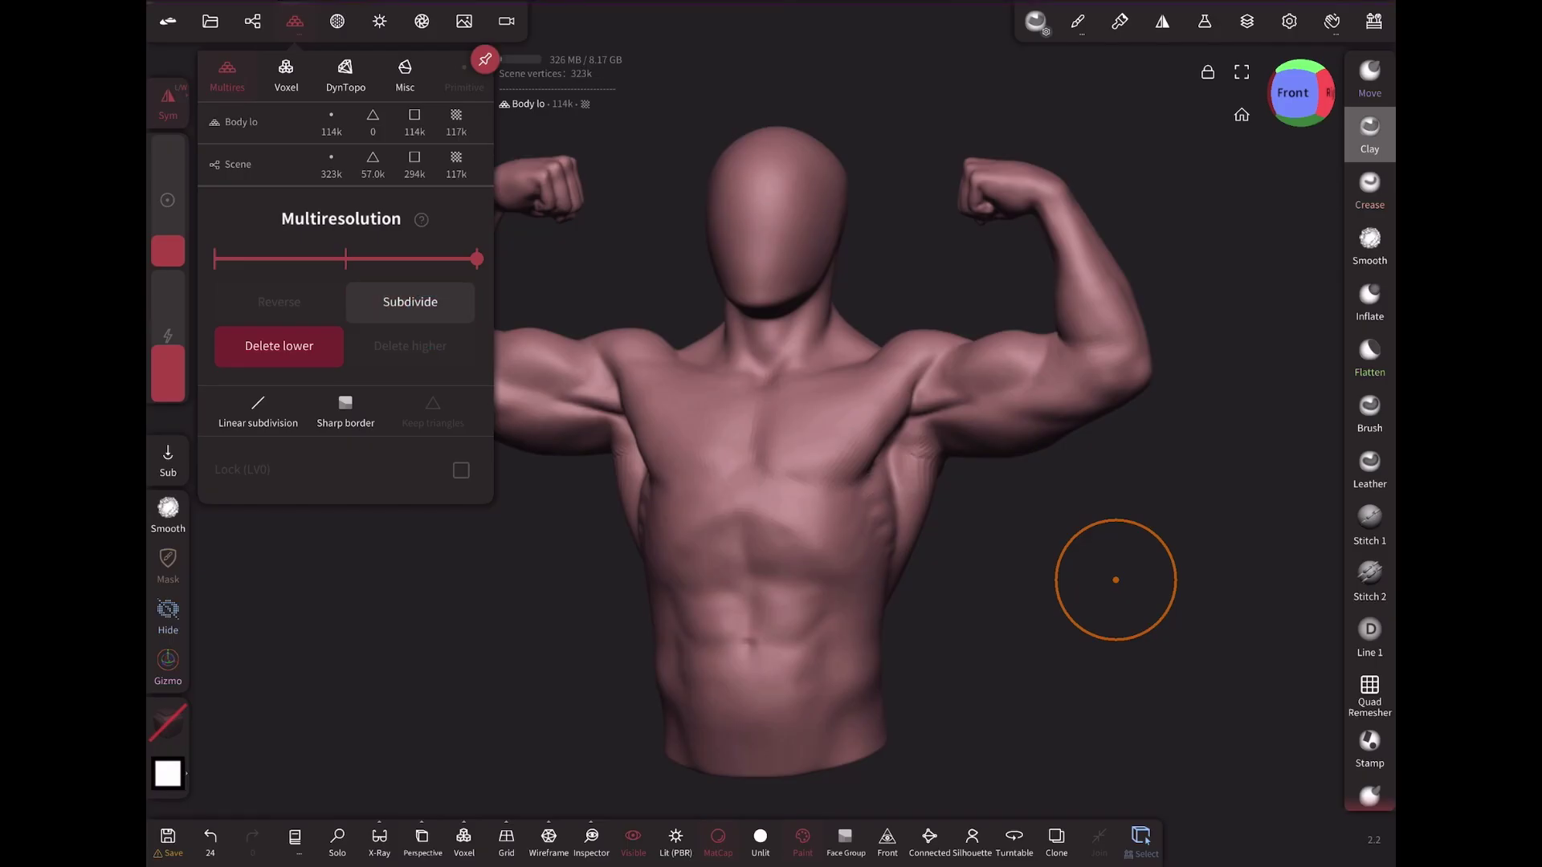
pyautogui.click(404, 72)
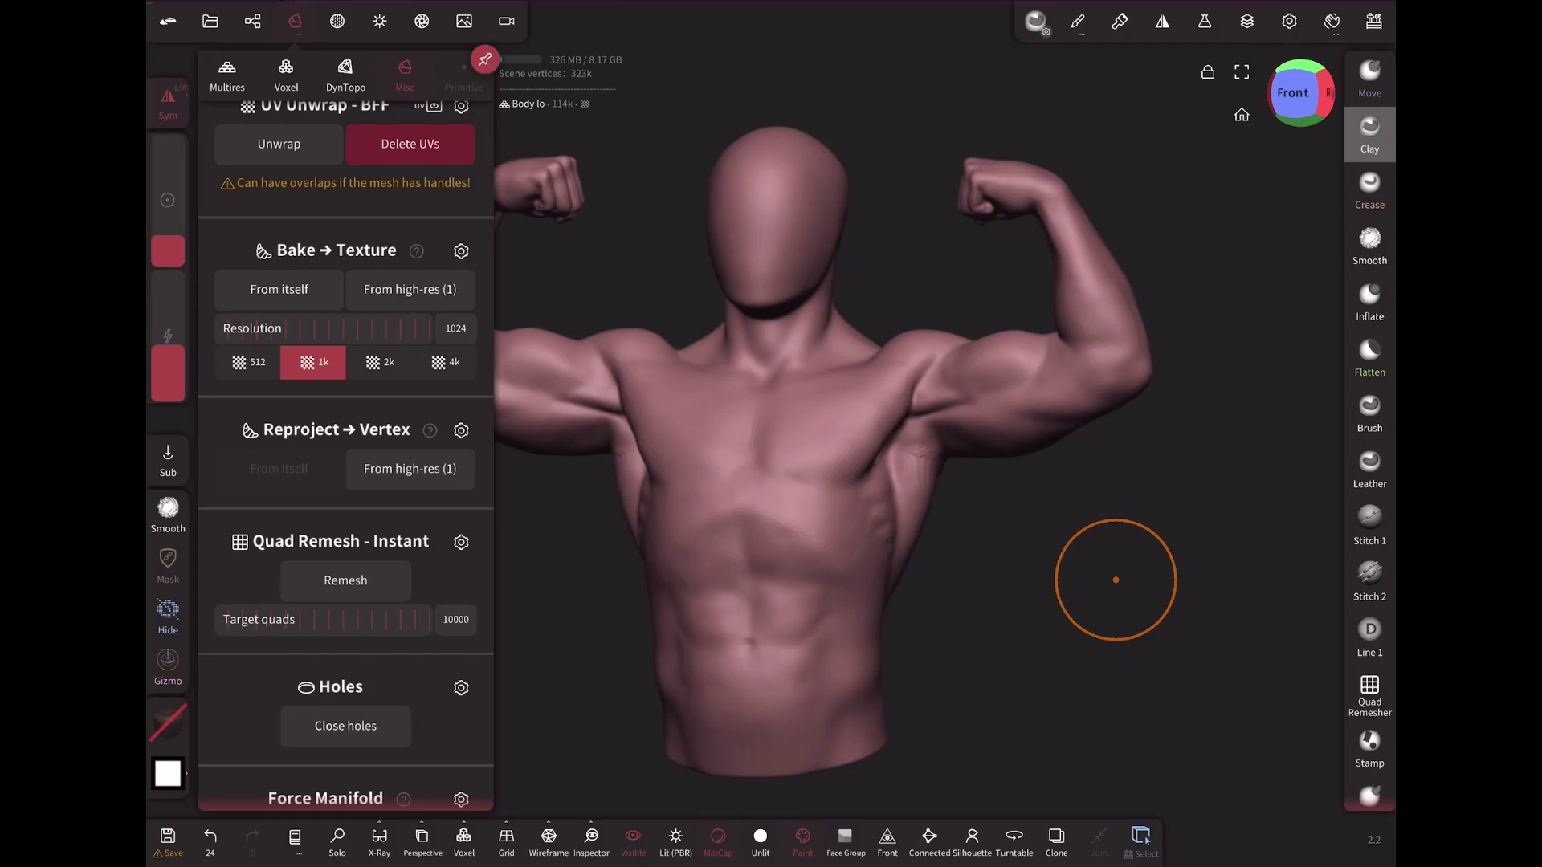
pyautogui.click(409, 469)
pyautogui.click(279, 469)
# - Subdivide twice more to about 1.83M vertices, reprojecting high-res detail after each level
pyautogui.click(227, 73)
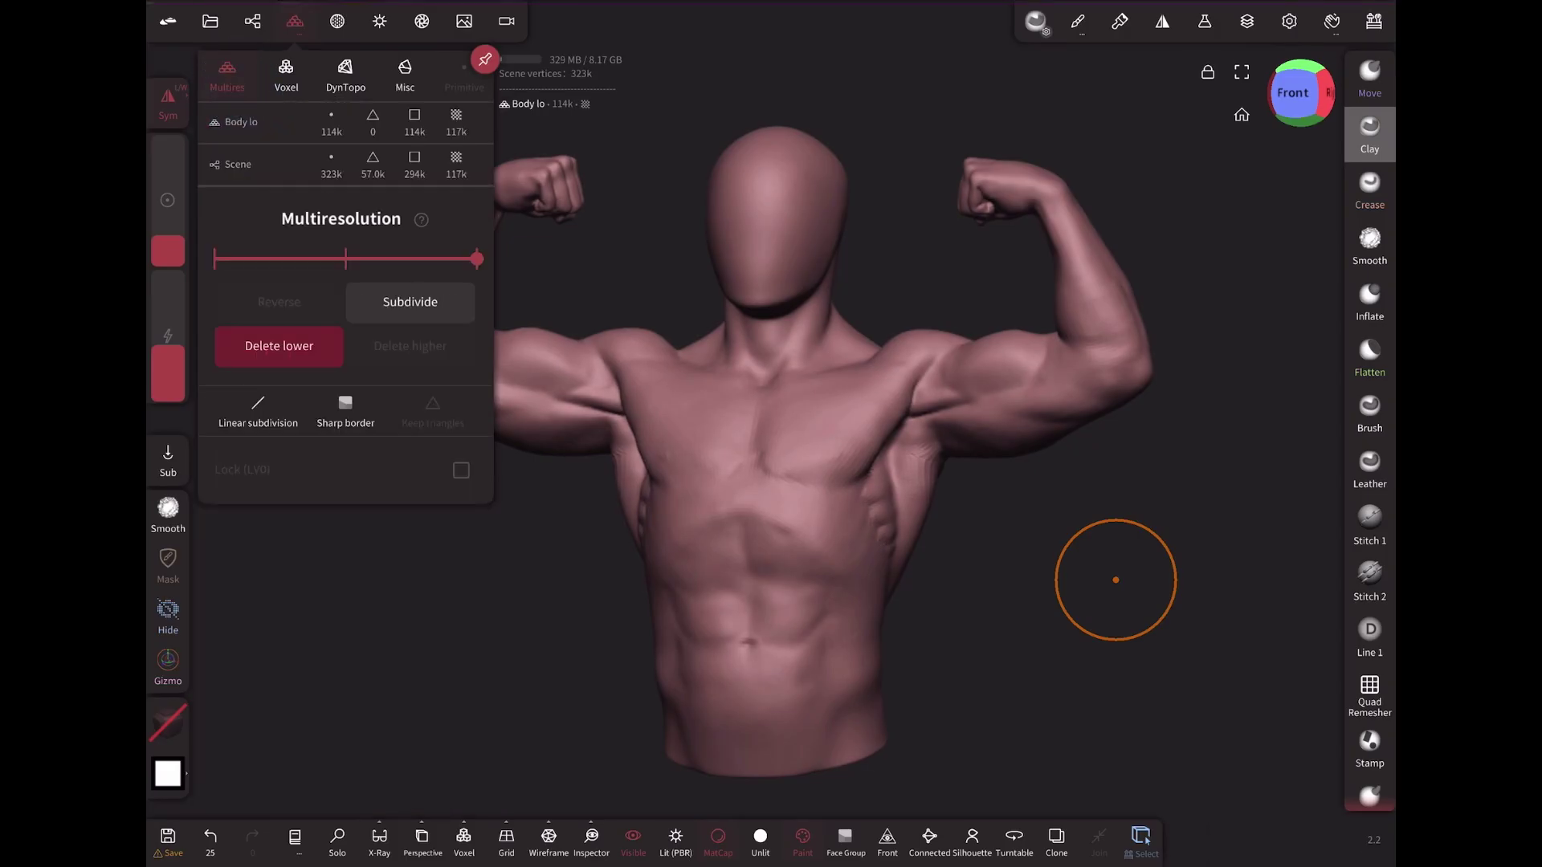
pyautogui.click(410, 302)
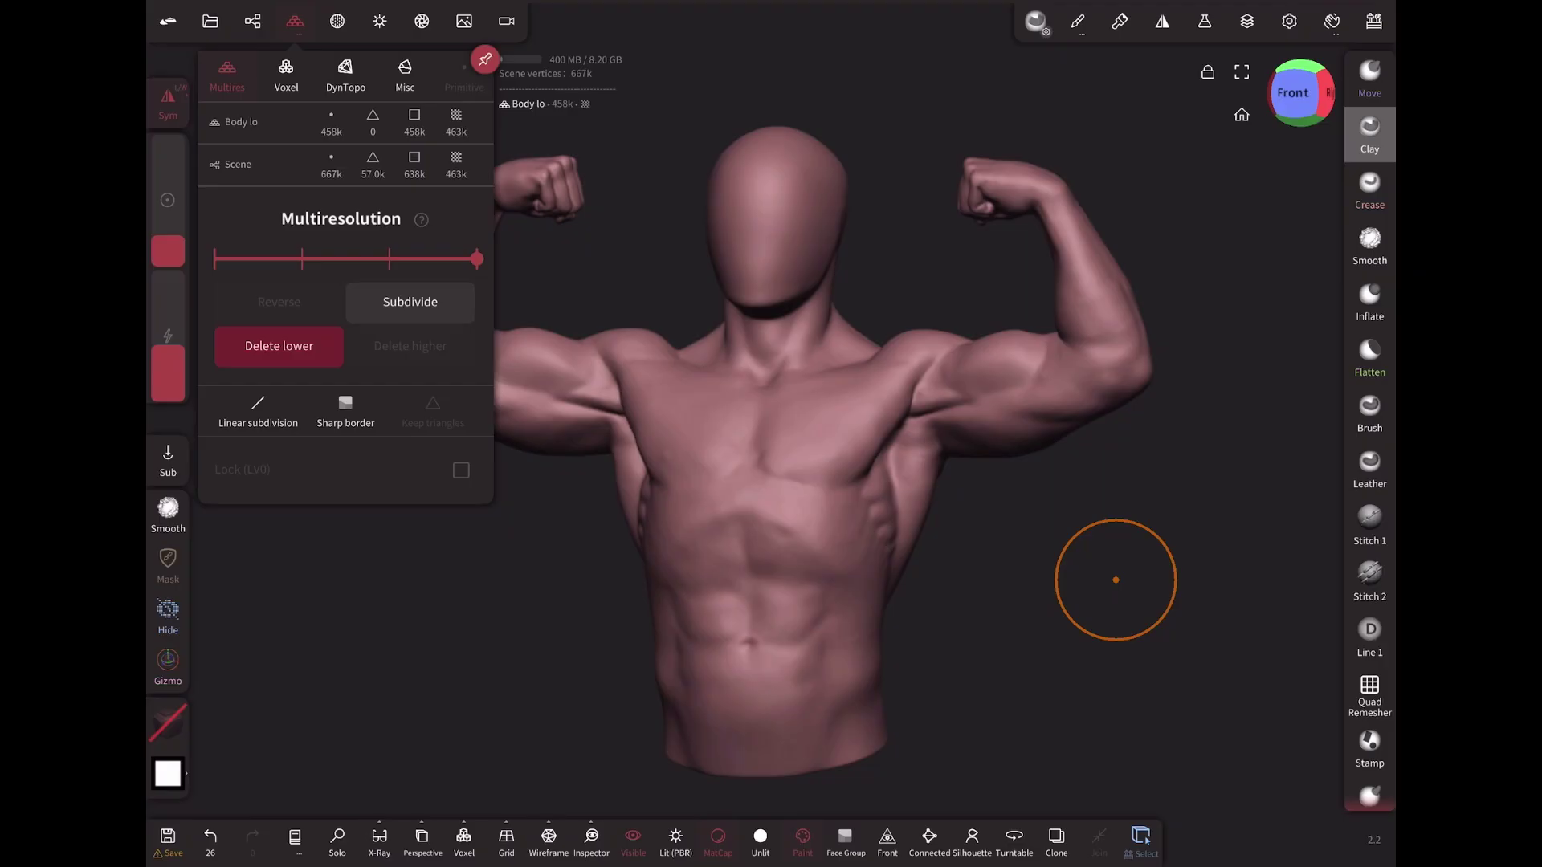
pyautogui.click(405, 72)
pyautogui.click(431, 491)
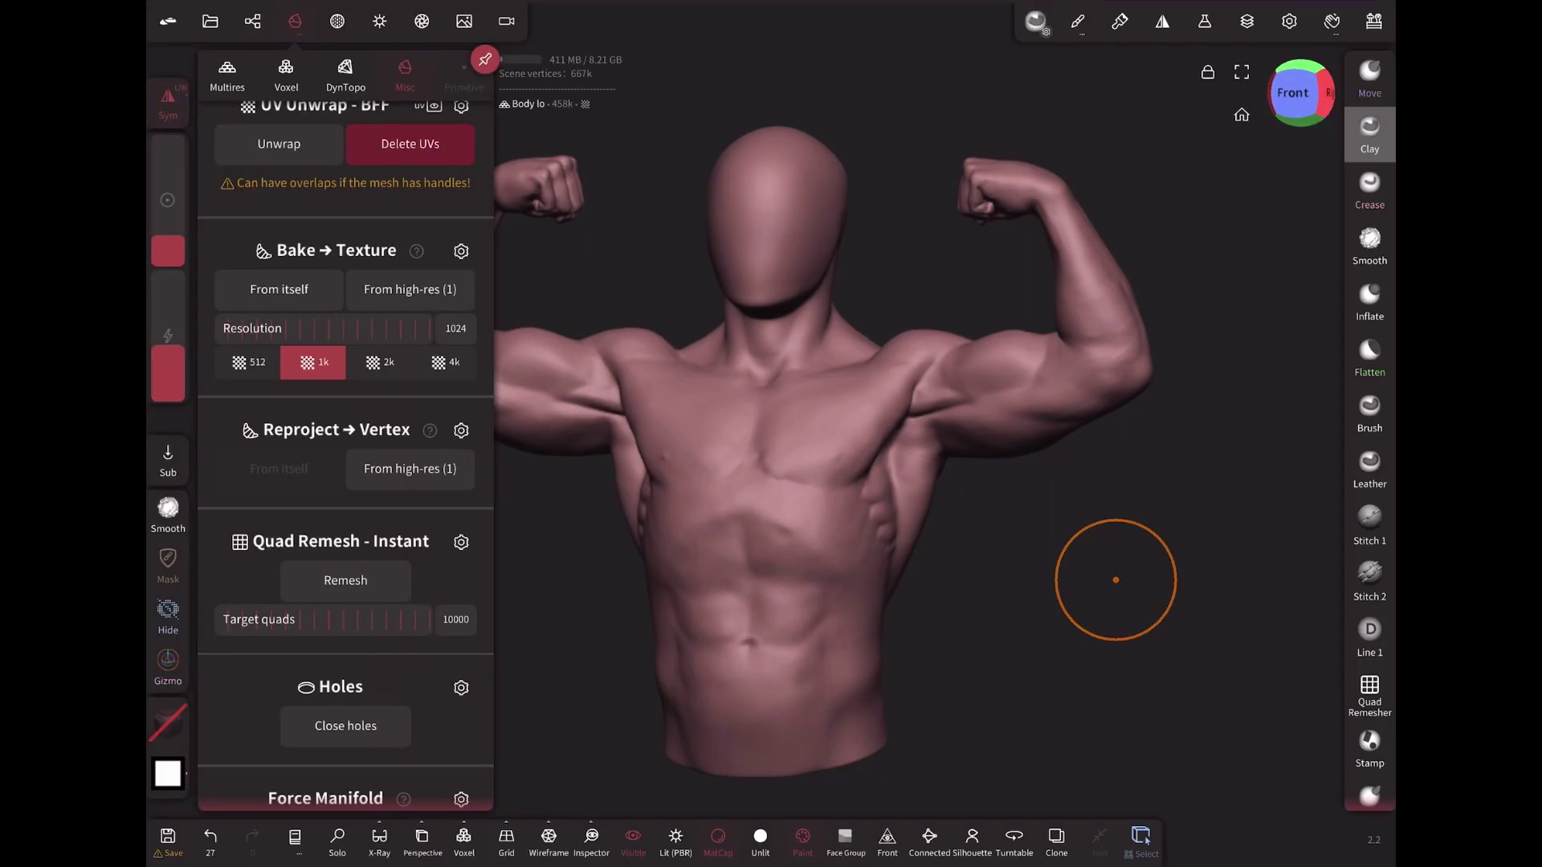
pyautogui.click(226, 72)
pyautogui.click(409, 301)
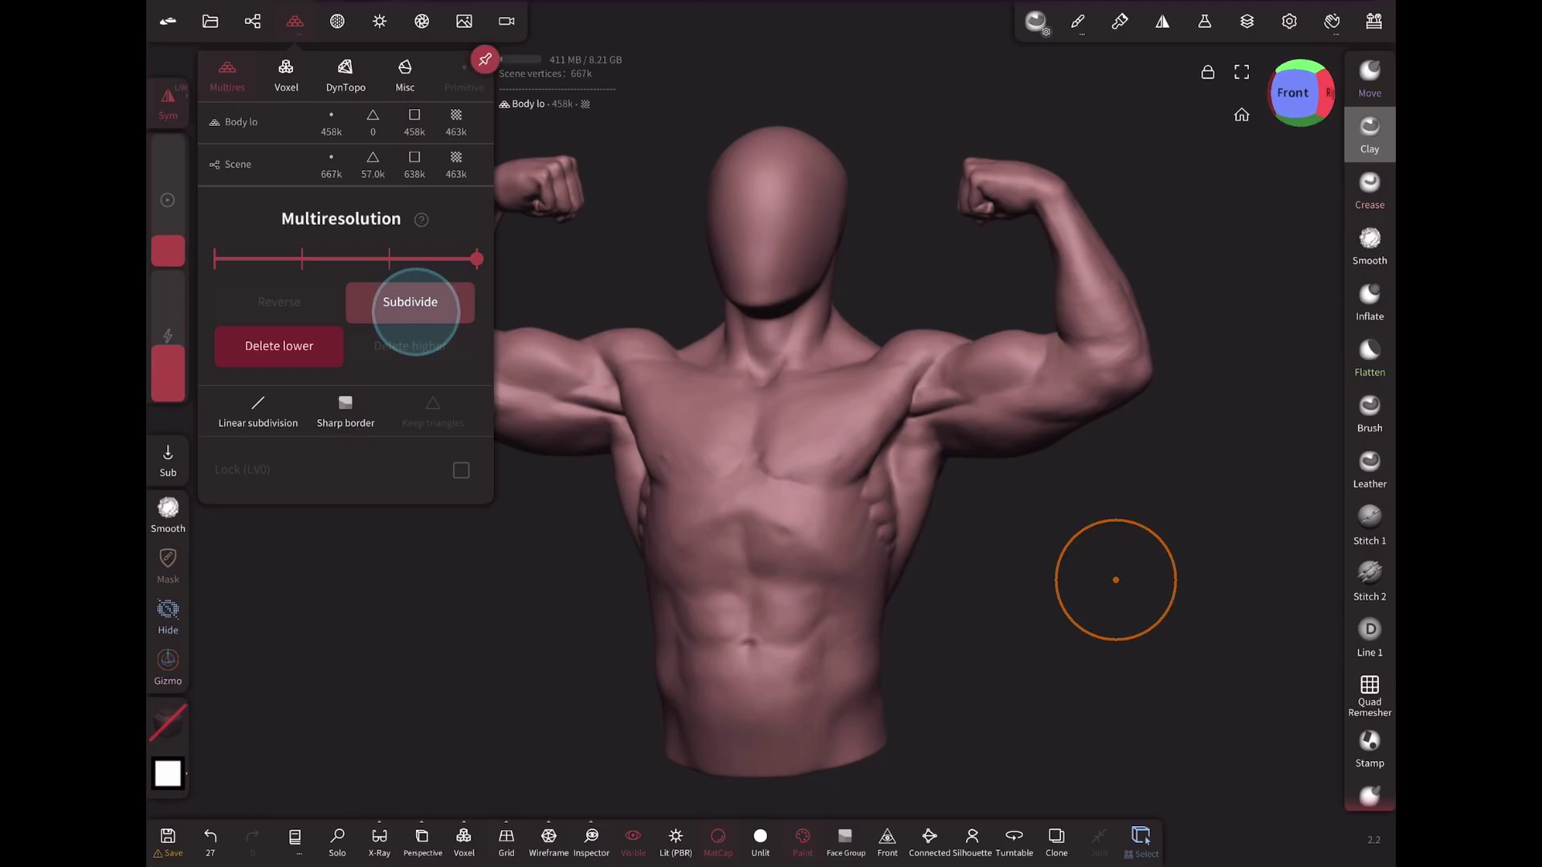
pyautogui.click(405, 72)
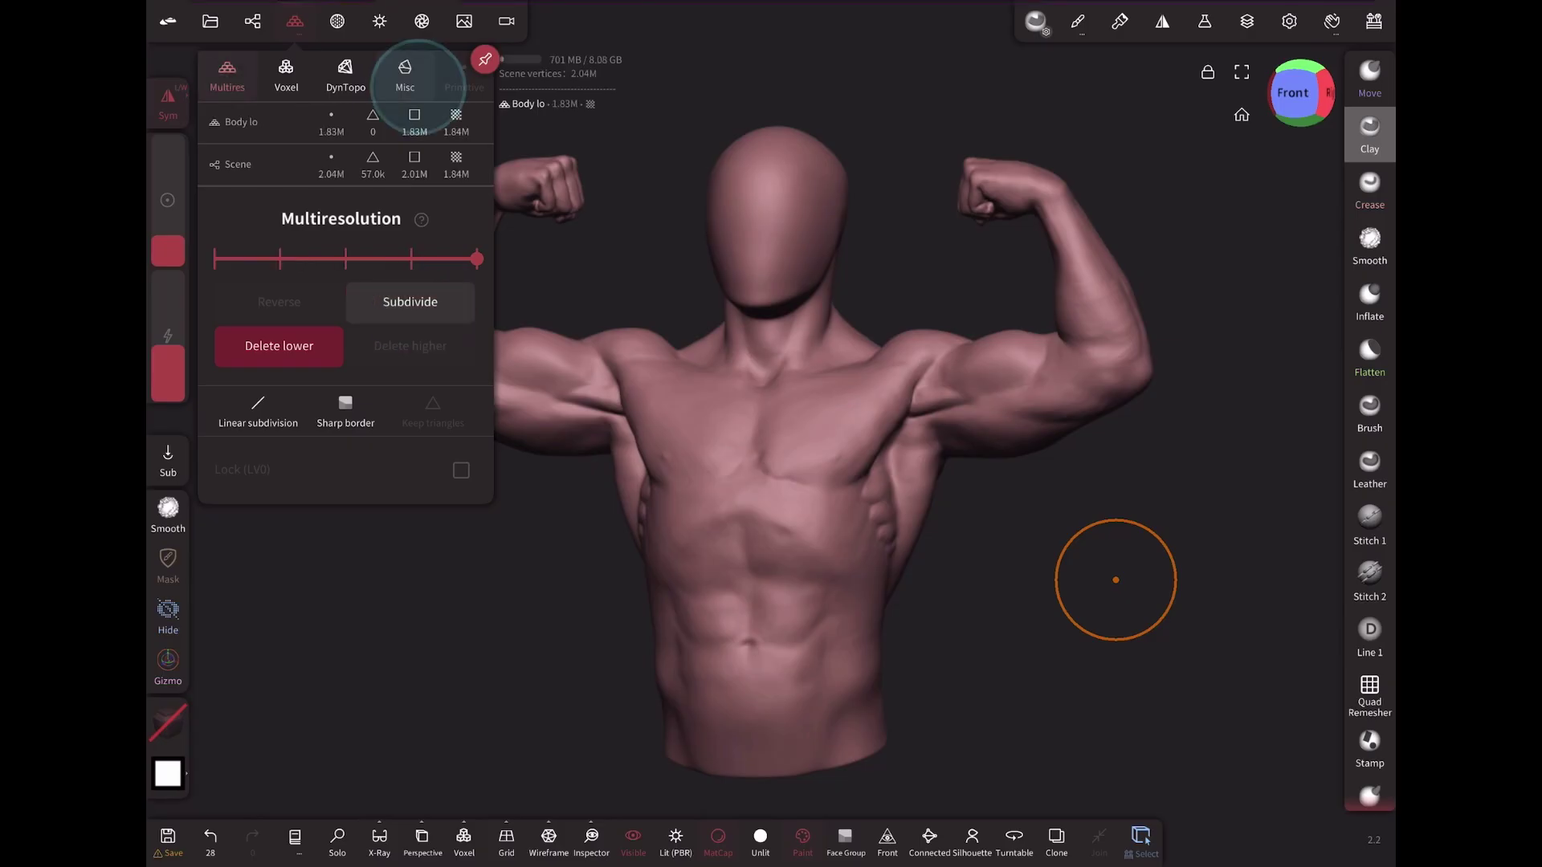
pyautogui.click(410, 469)
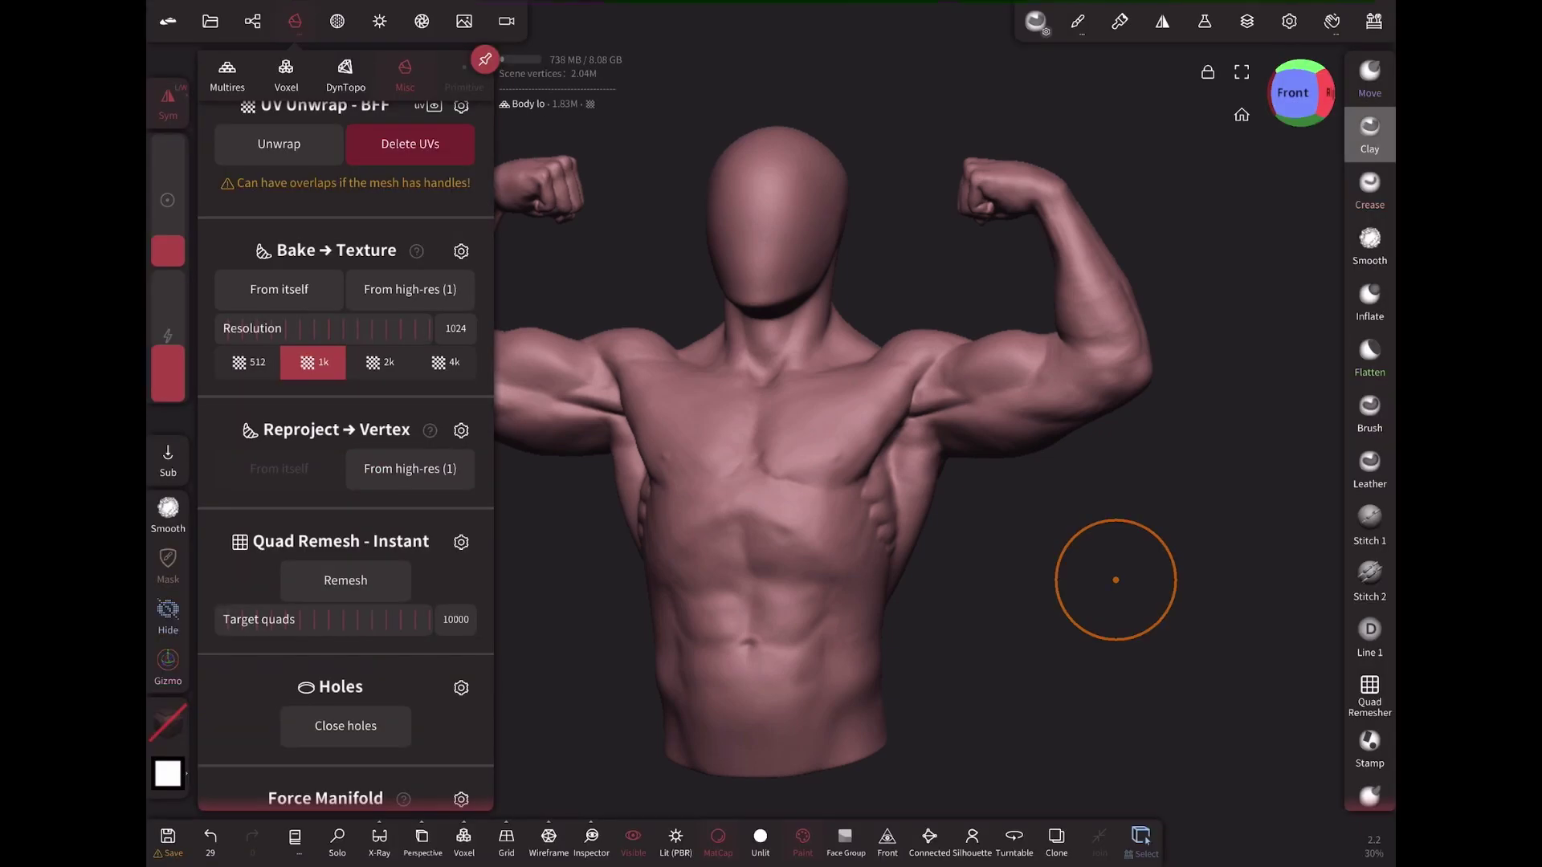
# - Step the multires slider down to the lowest level and back up to the highest
pyautogui.click(228, 73)
pyautogui.click(411, 259)
pyautogui.click(346, 260)
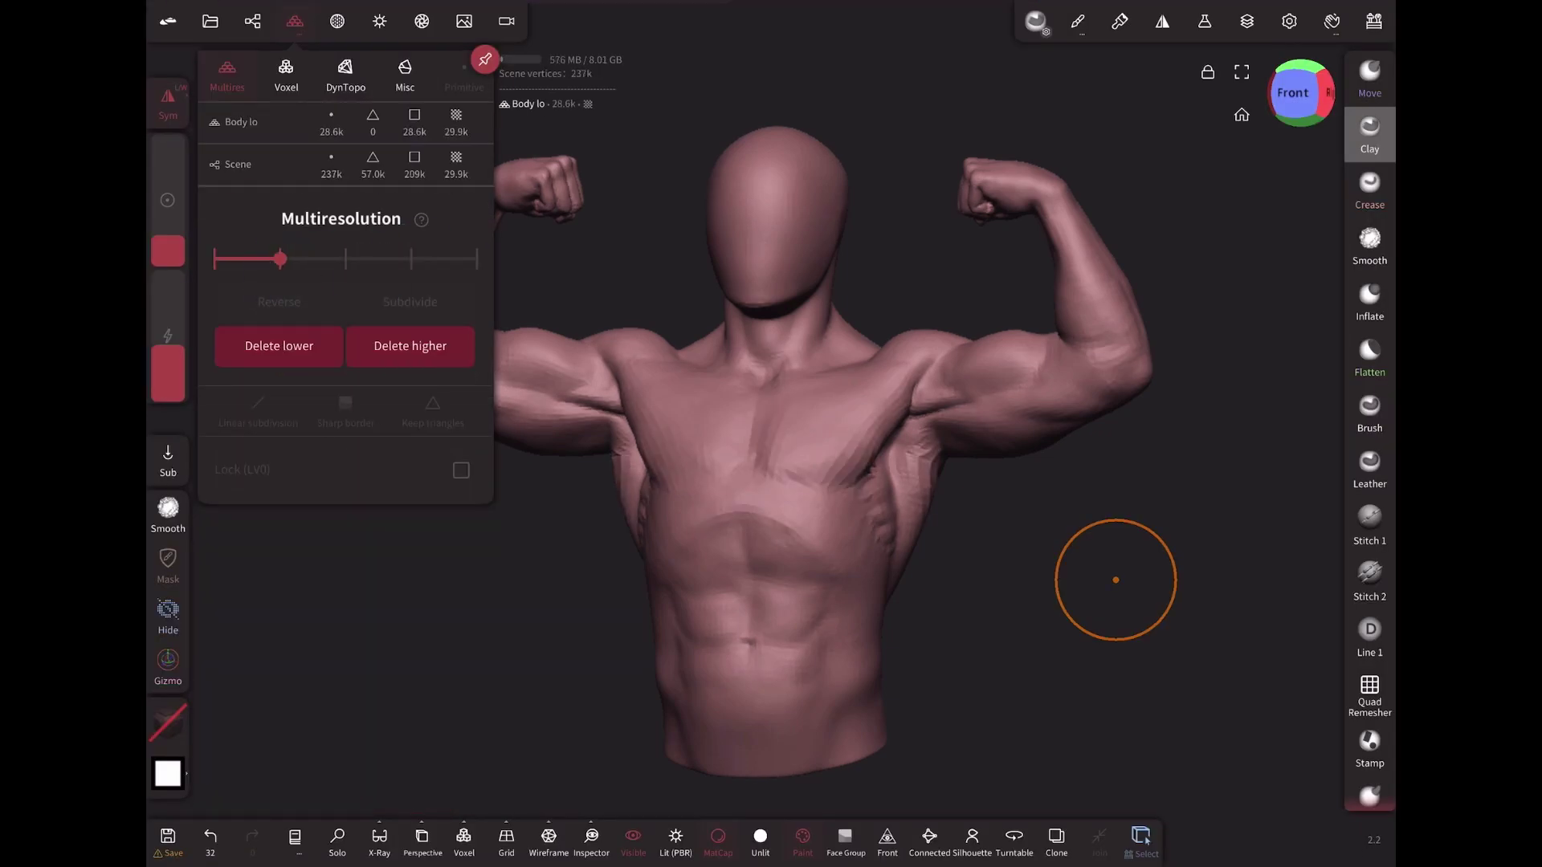
pyautogui.click(215, 259)
pyautogui.click(280, 259)
pyautogui.click(346, 260)
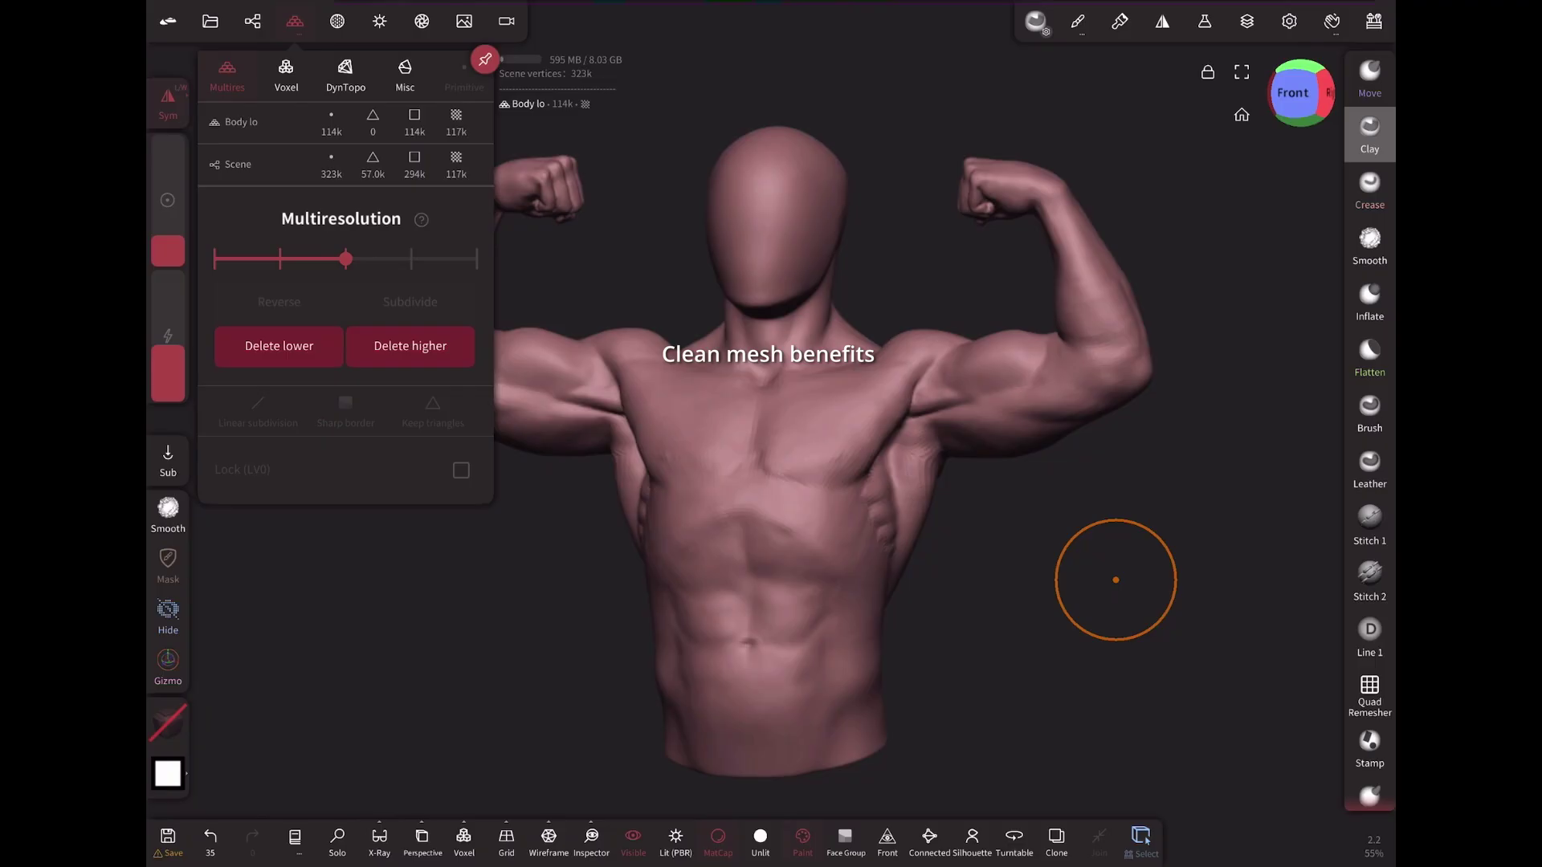
pyautogui.click(411, 258)
pyautogui.click(478, 259)
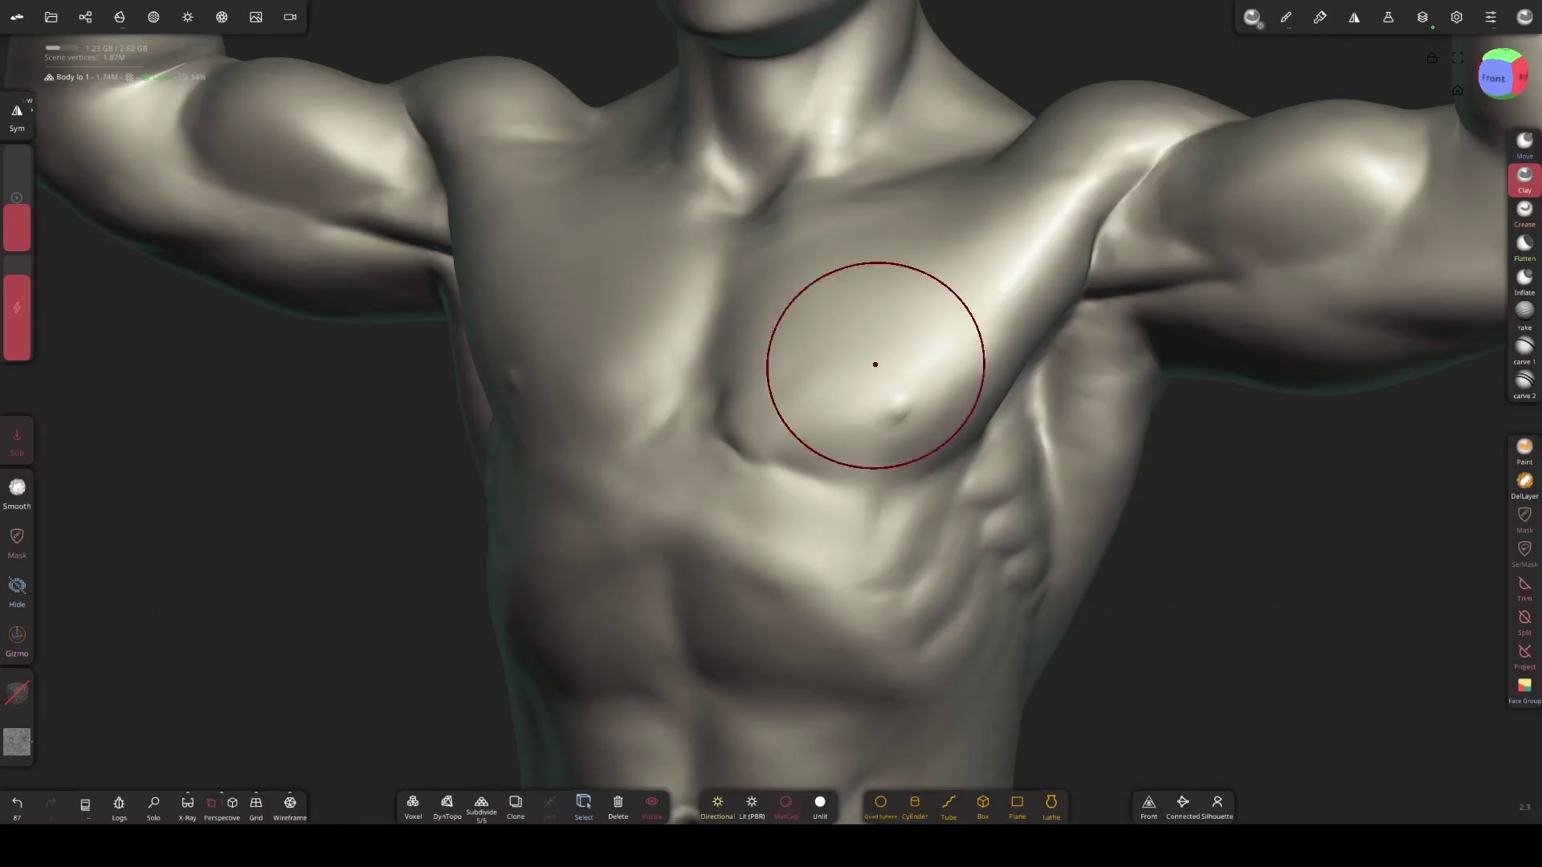
# - Sculpt skin texture across the chest, right pectoral and shoulder with a slightly larger brush
pyautogui.press('f')
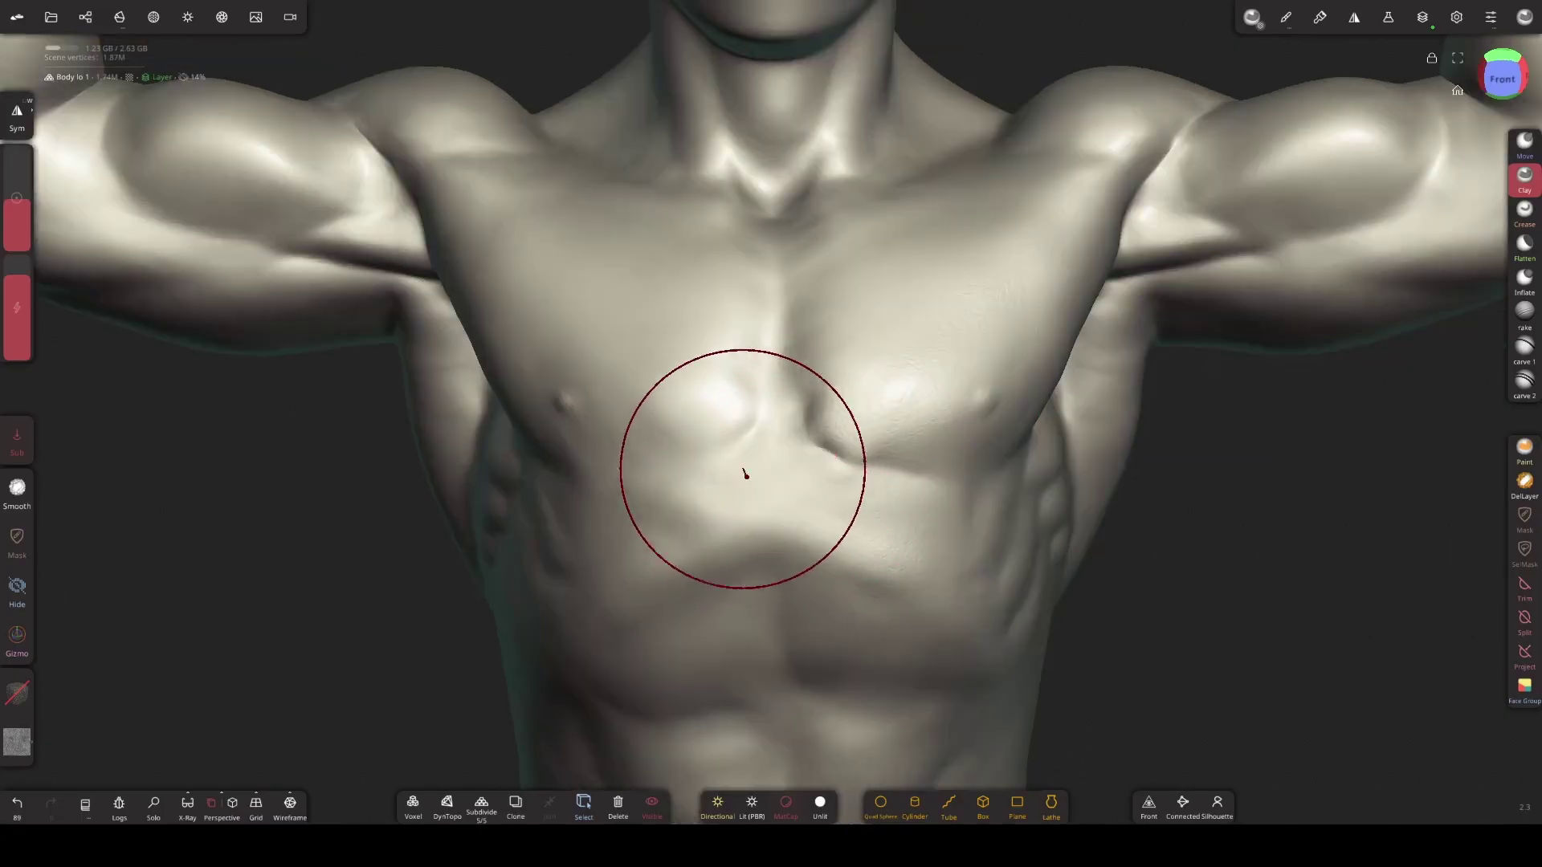
pyautogui.moveTo(745, 474); pyautogui.dragTo(916, 533)
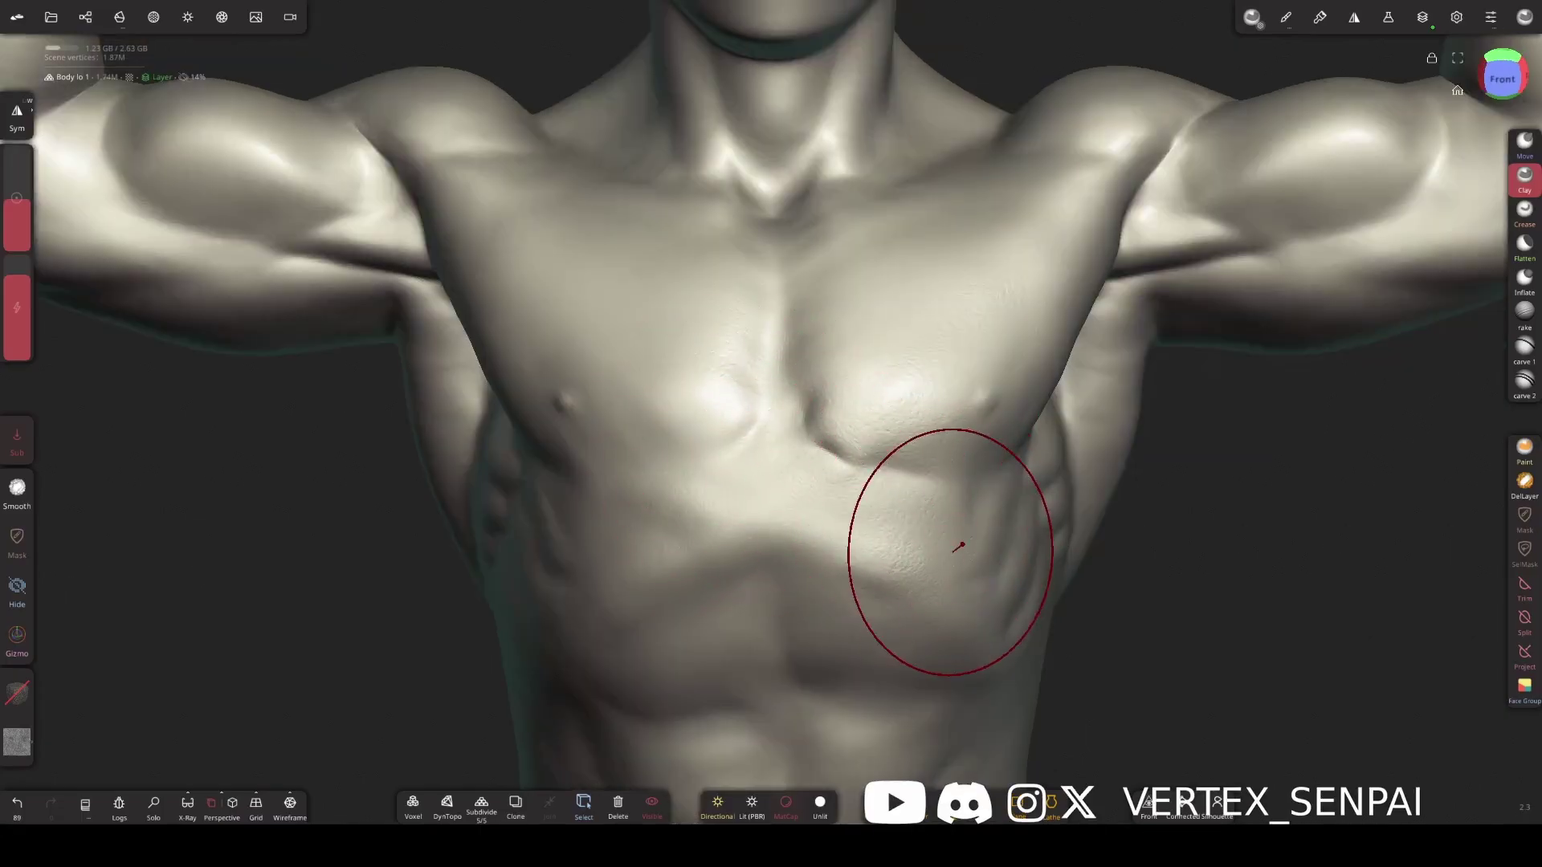
pyautogui.moveTo(953, 548); pyautogui.dragTo(925, 455, button='right')
pyautogui.moveTo(925, 455); pyautogui.dragTo(923, 544)
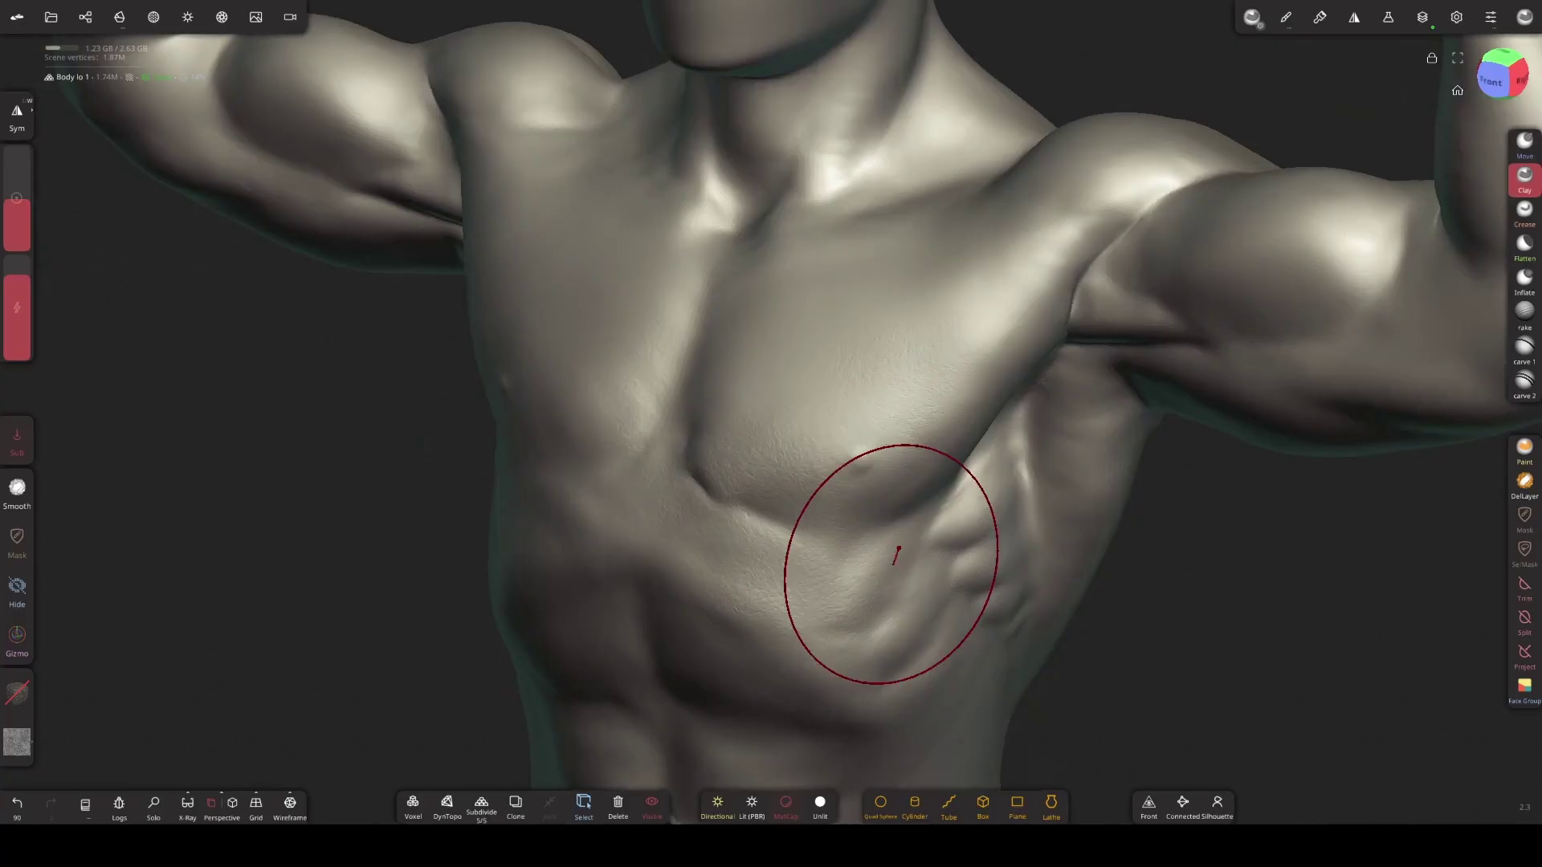
pyautogui.moveTo(923, 543); pyautogui.dragTo(979, 407, button='right')
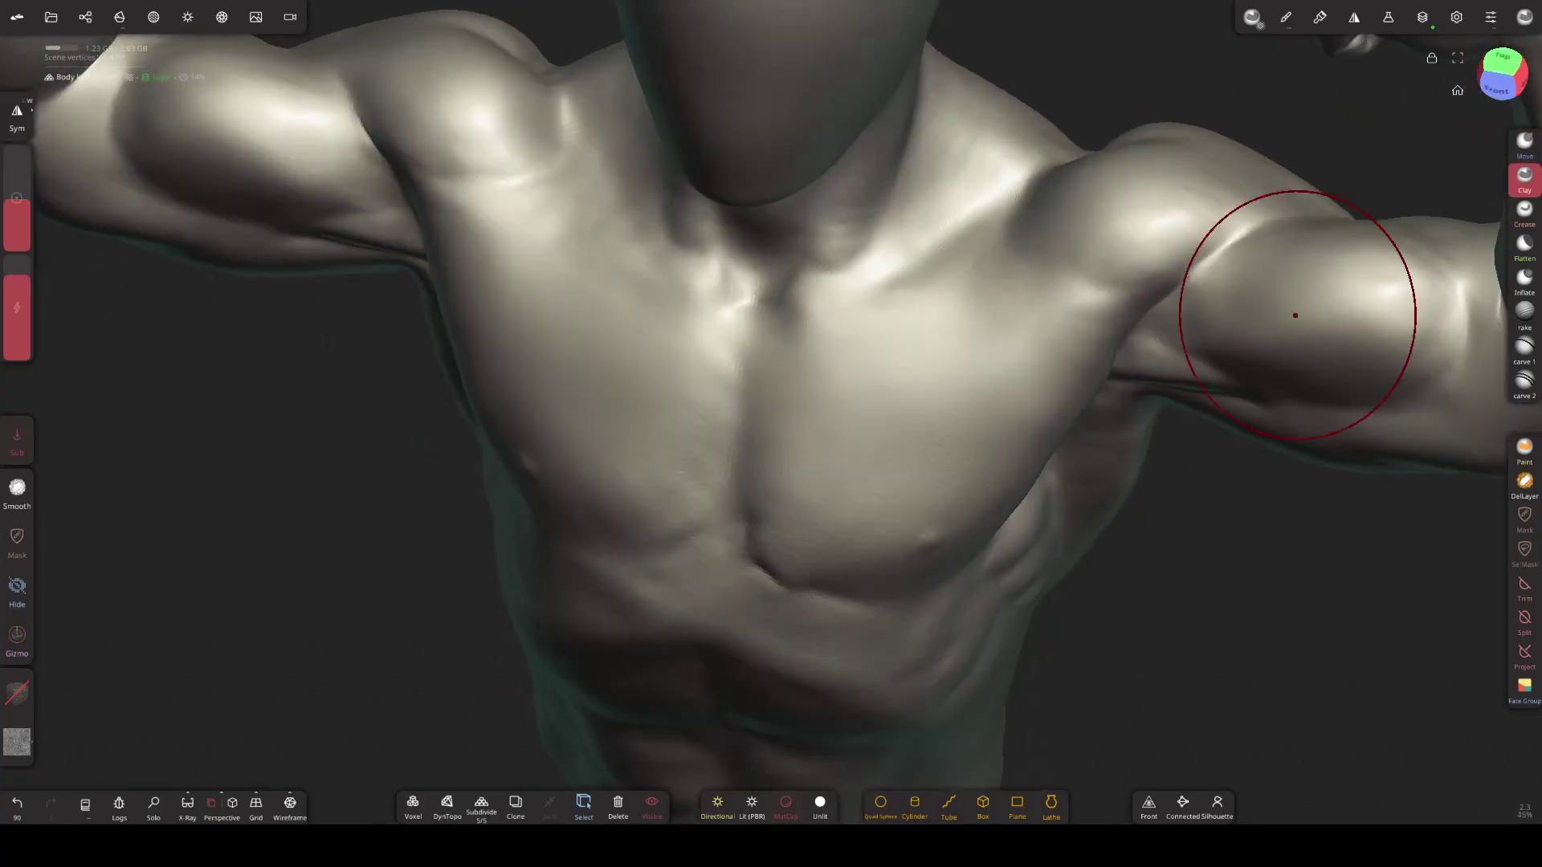
pyautogui.moveTo(1298, 317); pyautogui.dragTo(1099, 291)
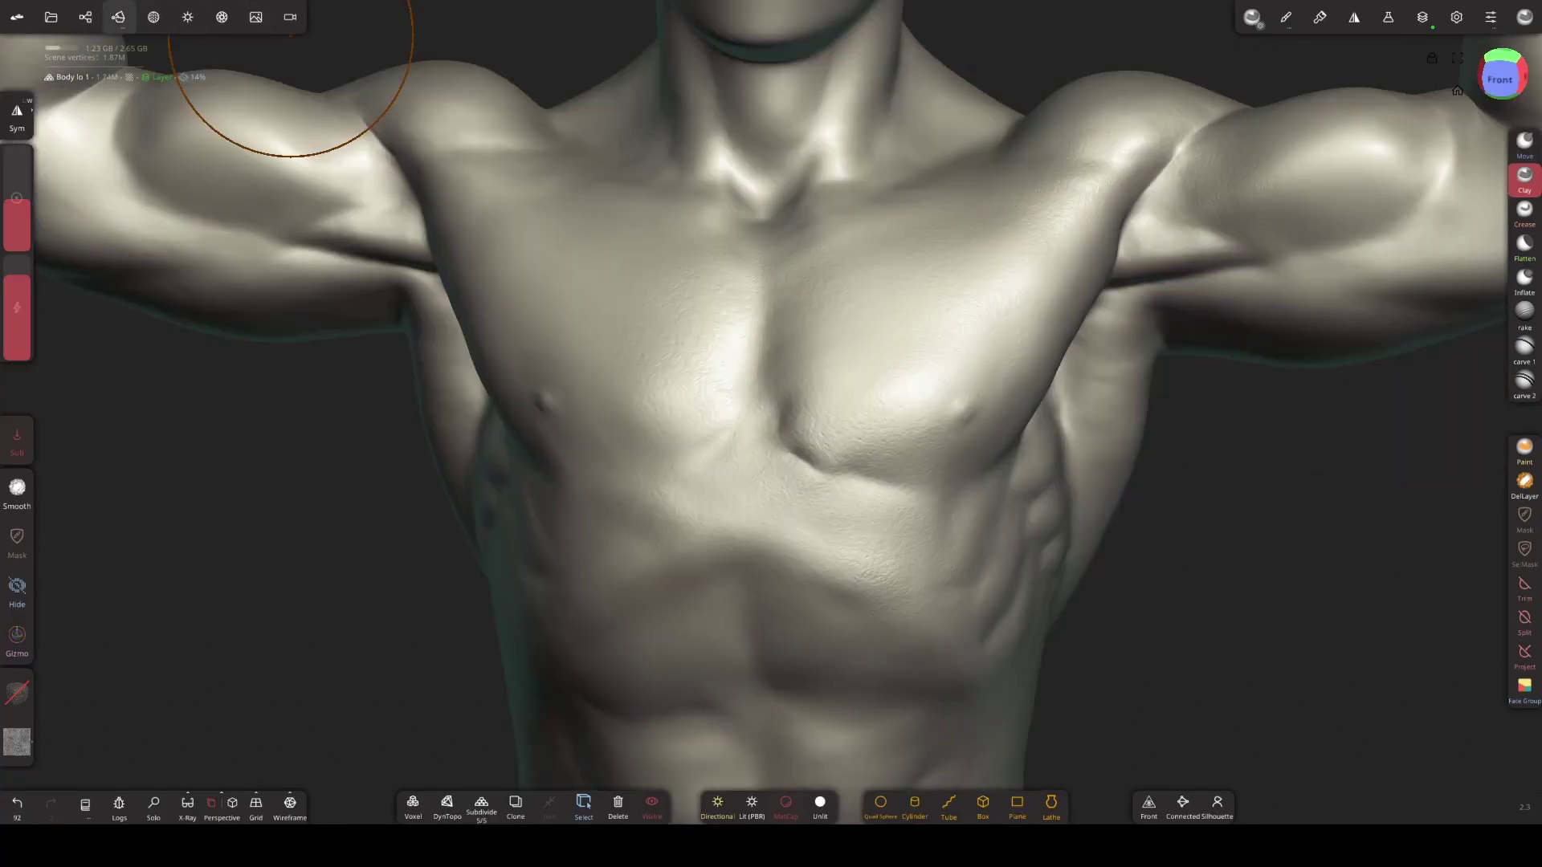
# - Step the Multires slider down to level 1, the lowest resolution
pyautogui.click(119, 17)
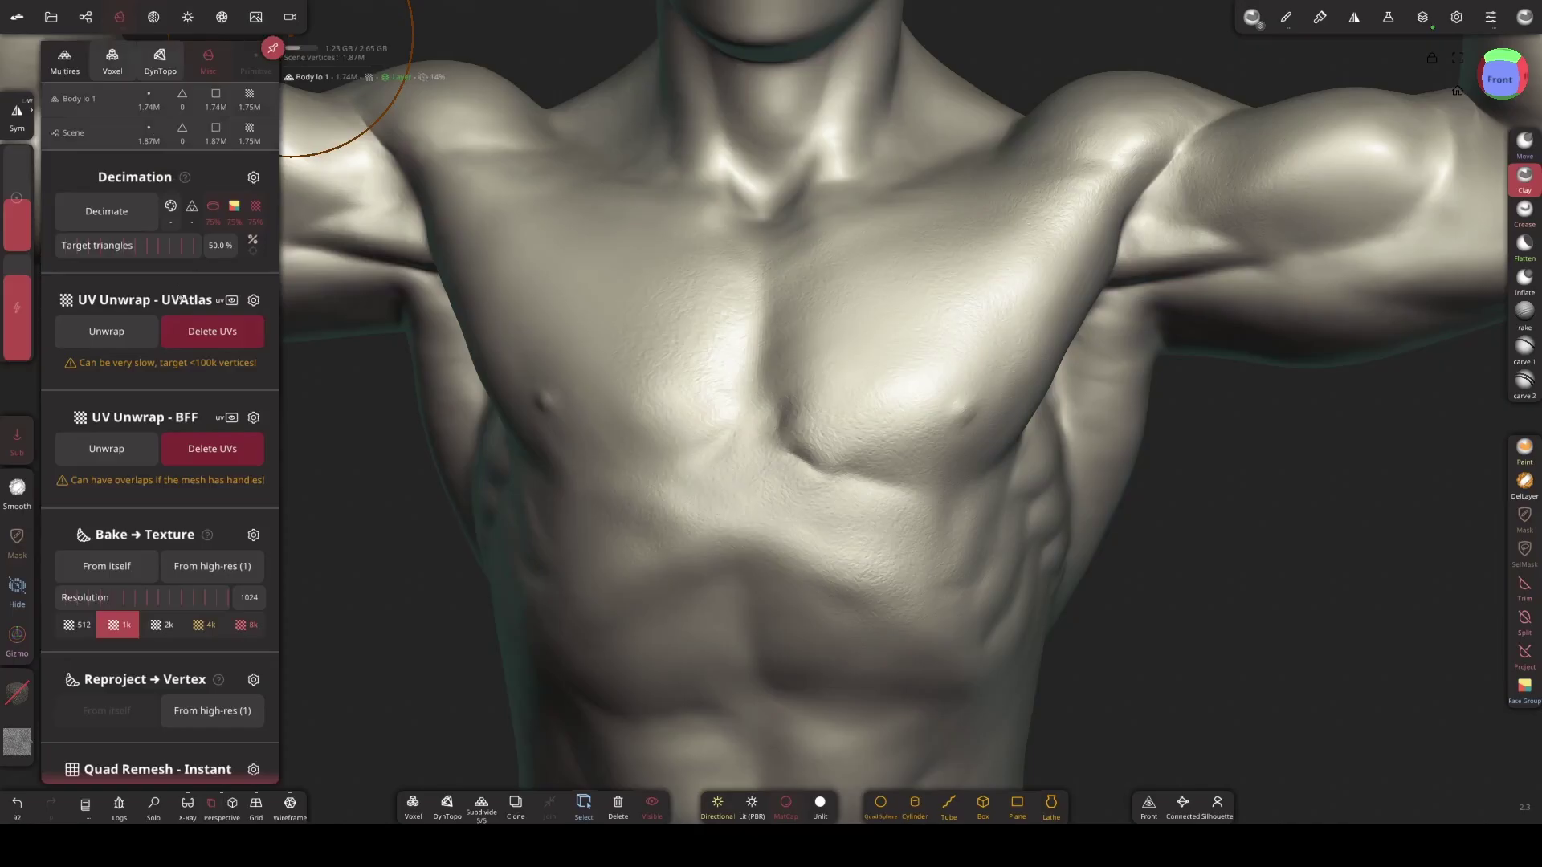
pyautogui.moveTo(158, 560); pyautogui.dragTo(158, 362)
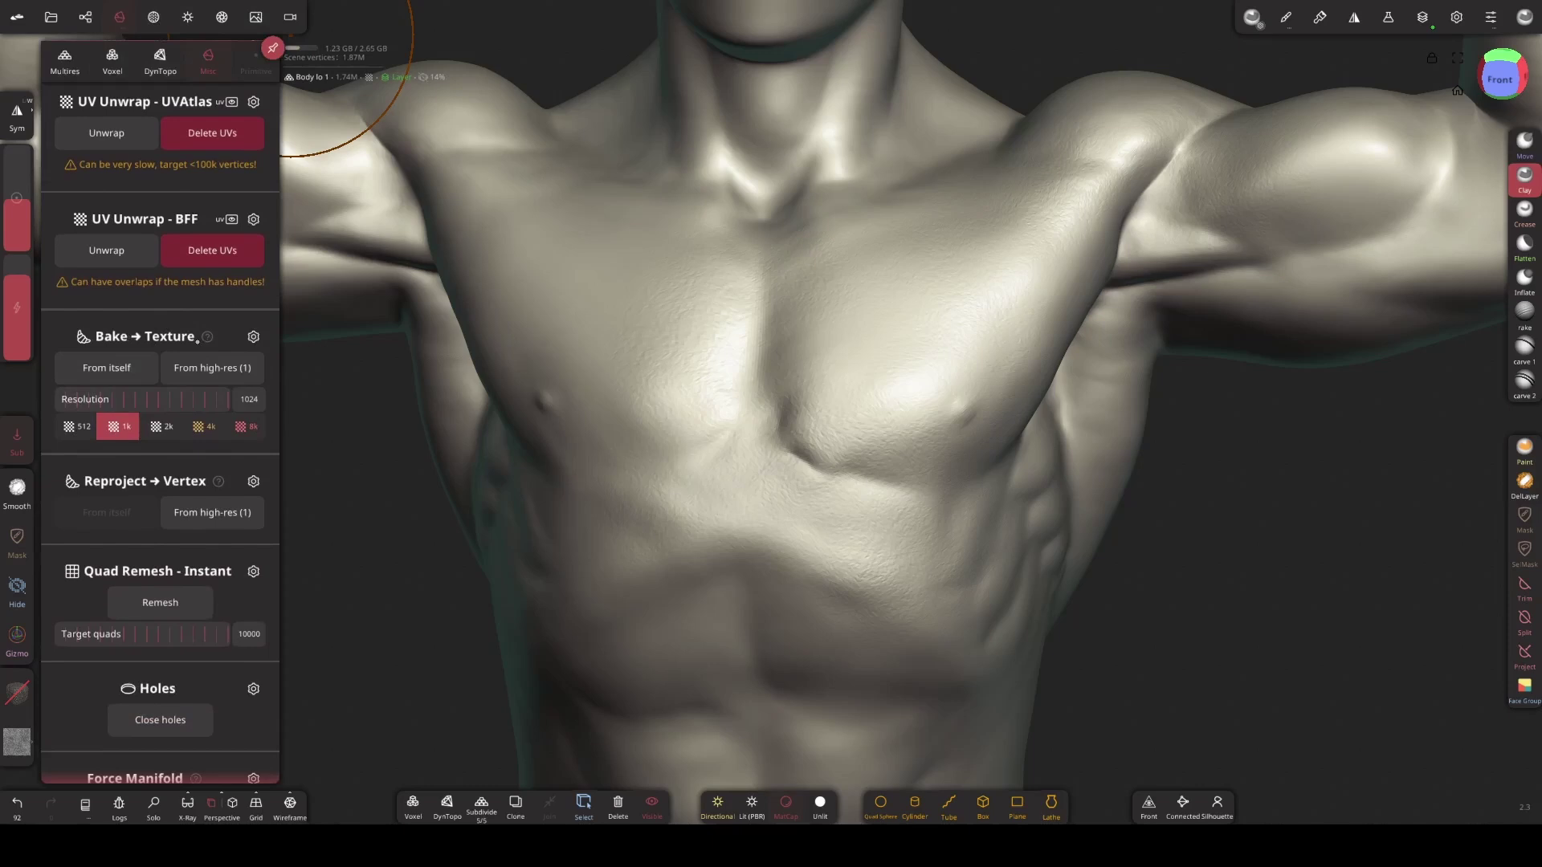
pyautogui.click(65, 54)
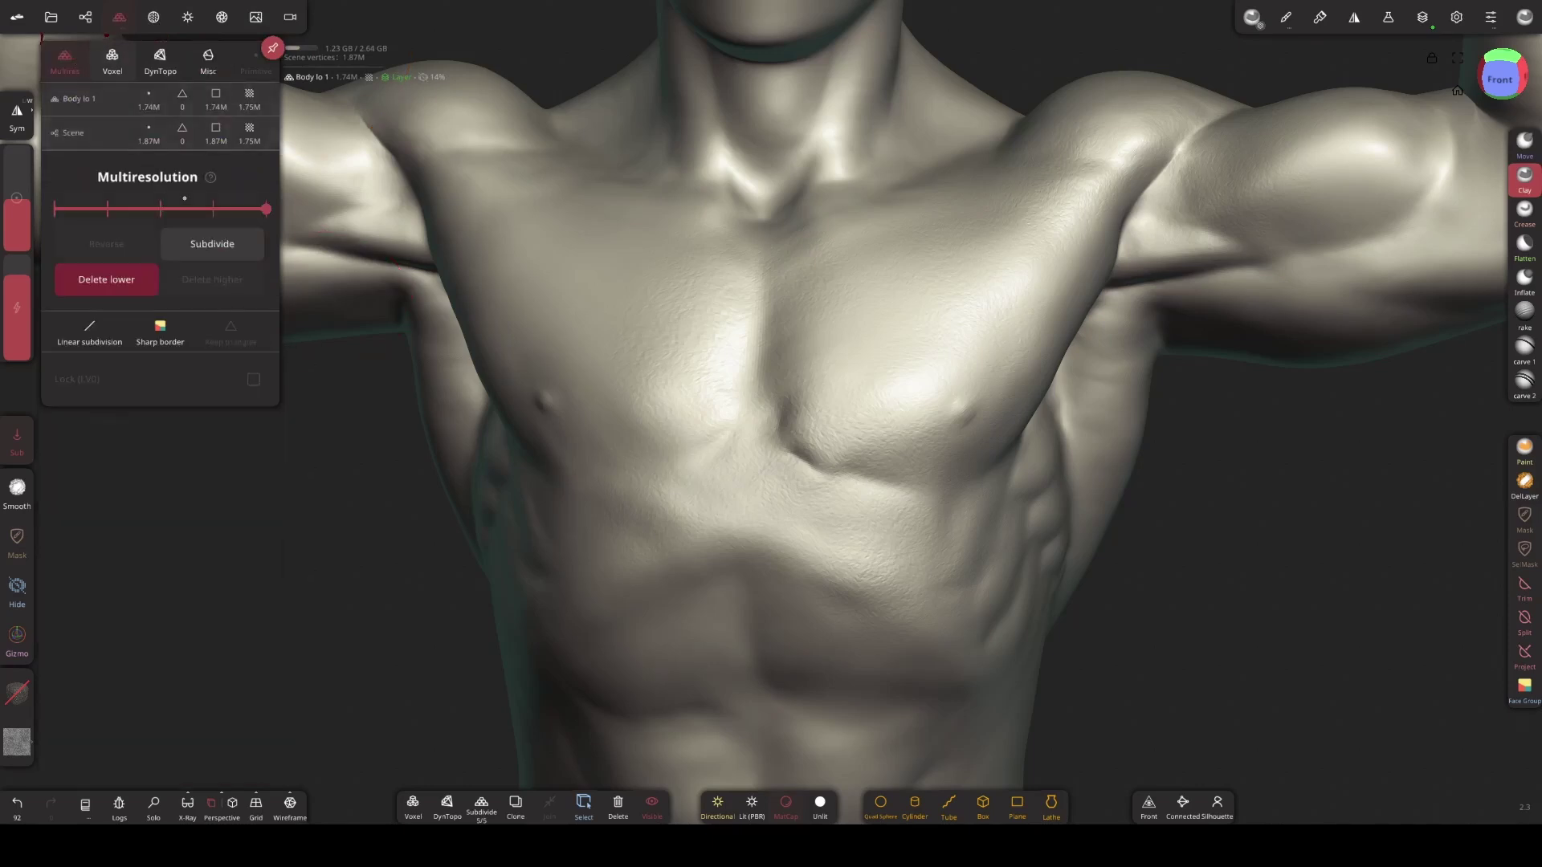
pyautogui.click(165, 209)
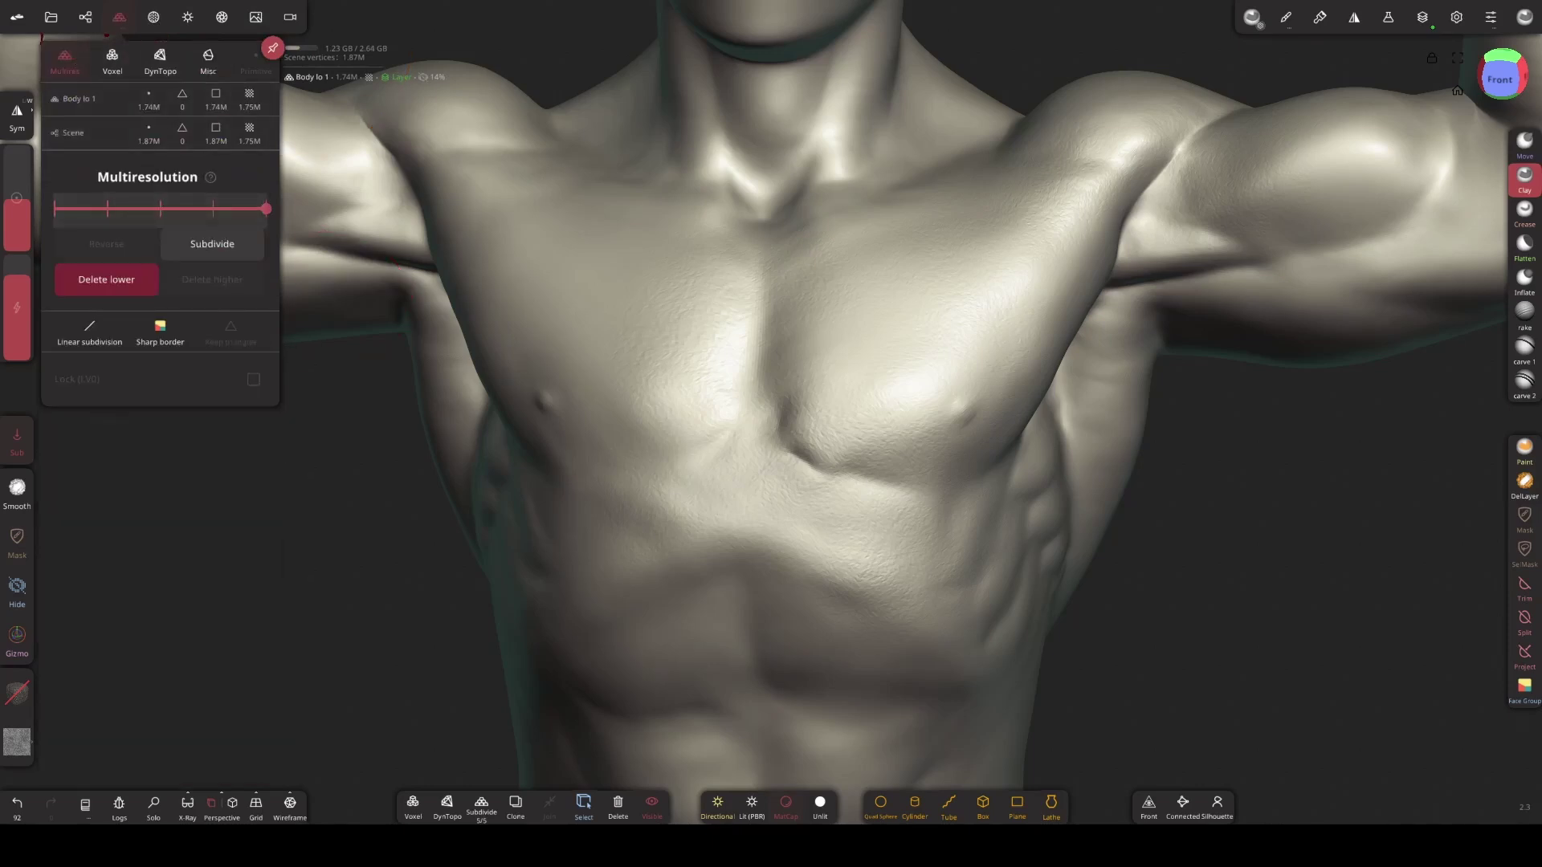
pyautogui.click(147, 209)
pyautogui.click(110, 210)
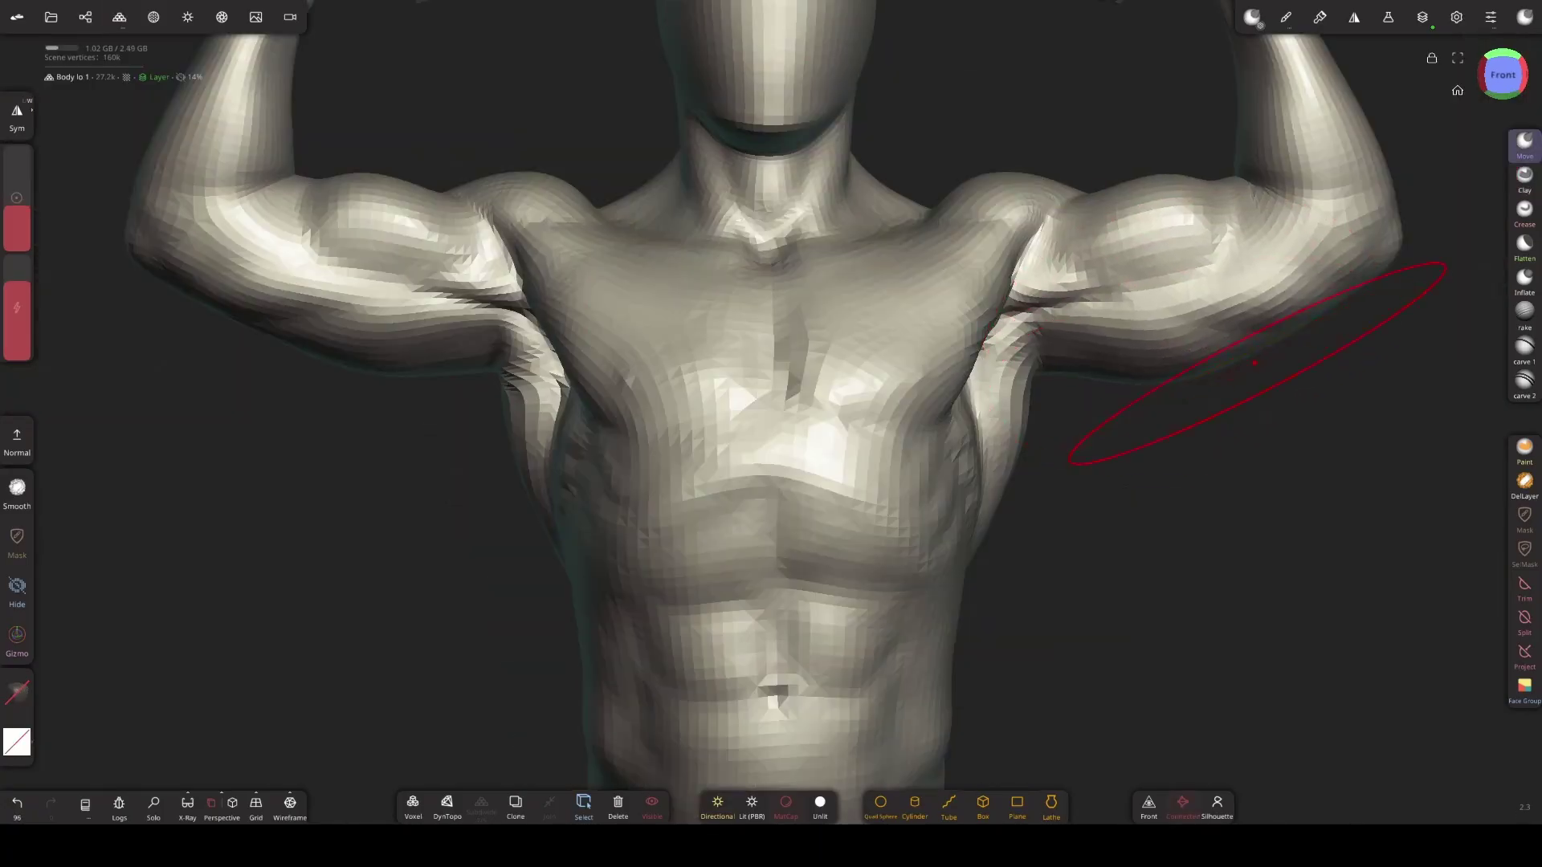
# - Undo the Move stroke, return to the top multires level, and smooth the pectoral crease
pyautogui.hotkey('ctrl', 'z')
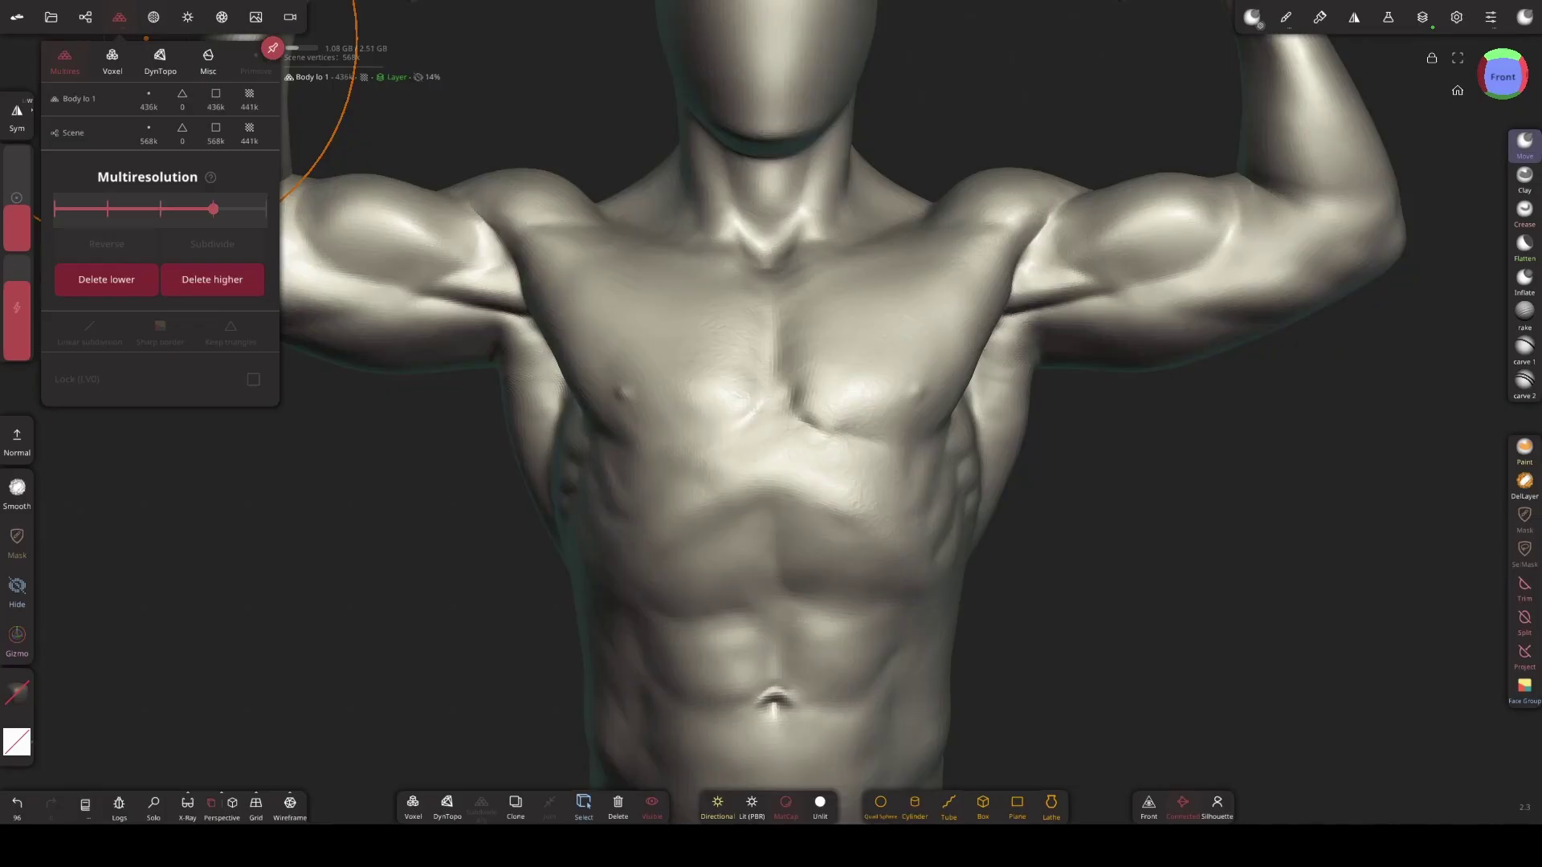
pyautogui.click(212, 243)
pyautogui.click(119, 17)
pyautogui.moveTo(379, 229); pyautogui.dragTo(767, 411)
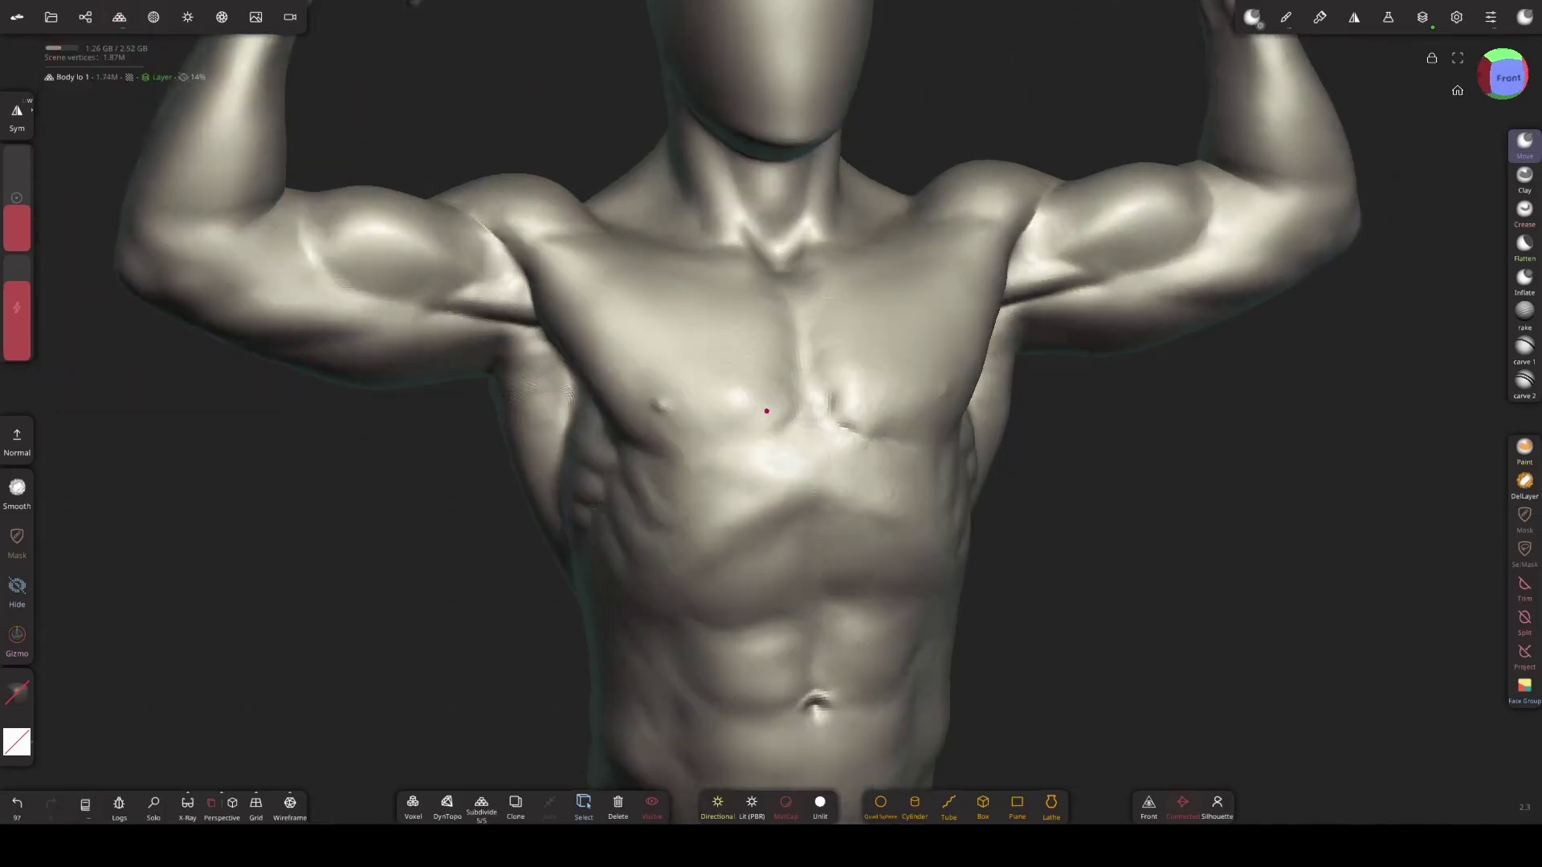
pyautogui.moveTo(17, 208); pyautogui.dragTo(17, 237)
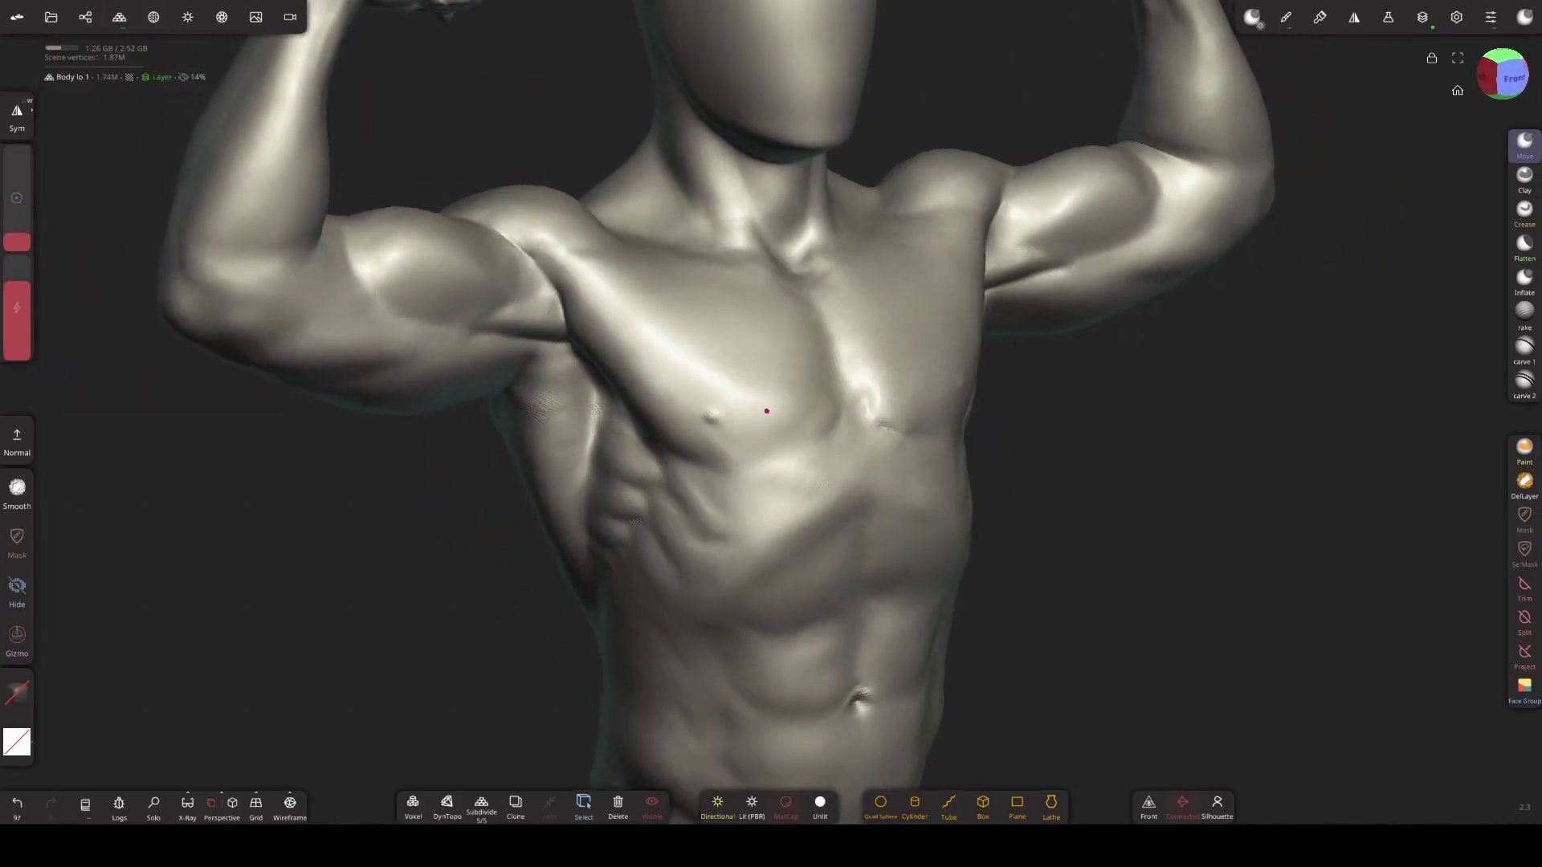
pyautogui.scroll(5, 767, 412)
pyautogui.moveTo(647, 447)
pyautogui.keyDown('shift'); pyautogui.mouseDown()
pyautogui.moveTo(706, 458)
pyautogui.moveTo(679, 567)
pyautogui.moveTo(660, 530)
pyautogui.mouseUp(); pyautogui.keyUp('shift')
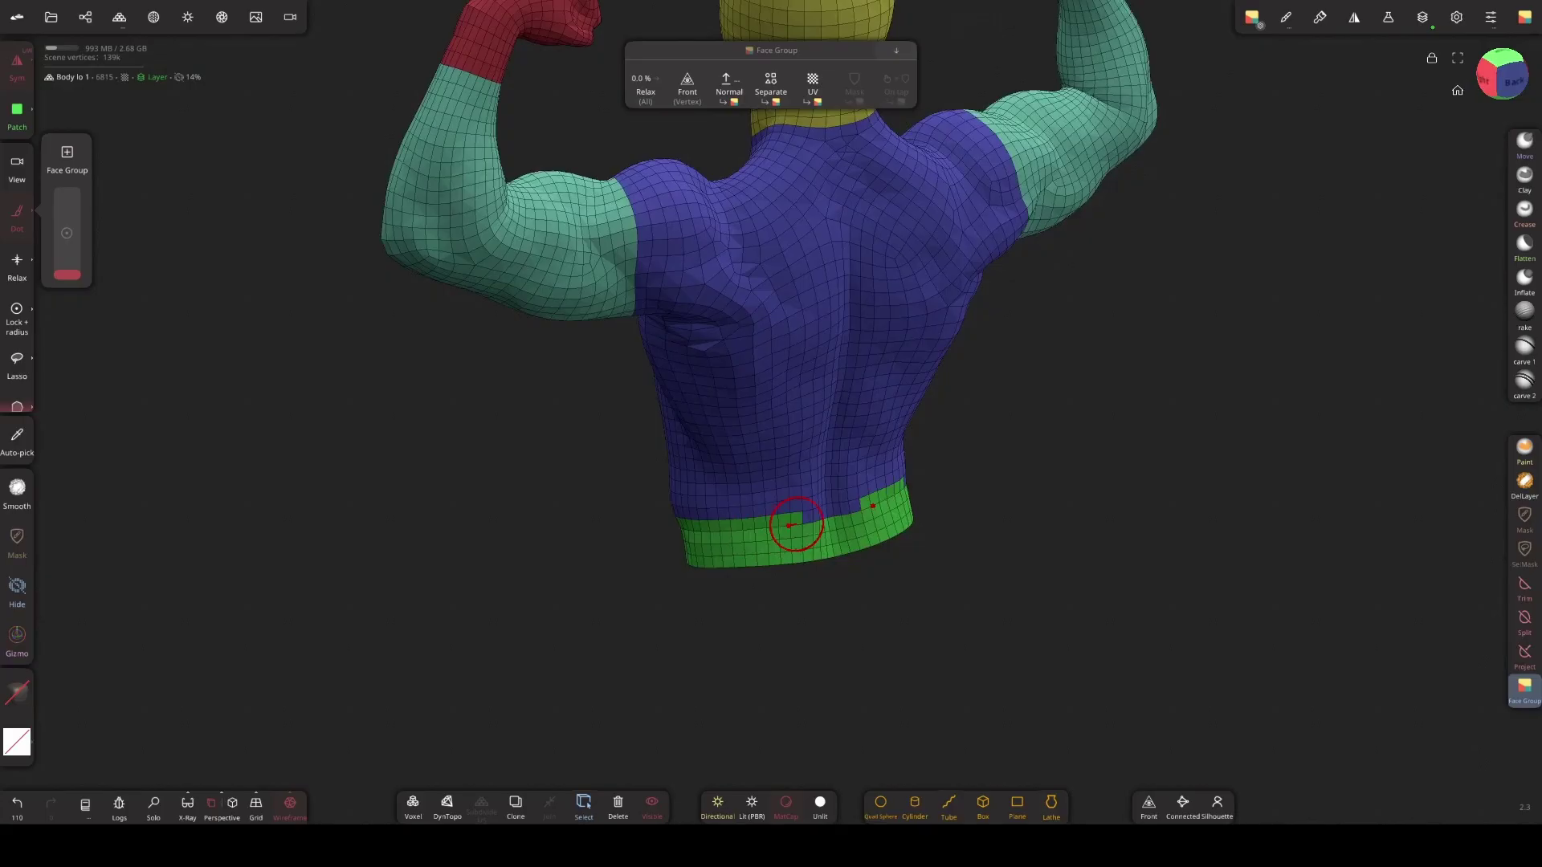
# - Orbit to the back and left side of the torso and shrink the face group brush
pyautogui.moveTo(766, 556); pyautogui.dragTo(527, 563, button='middle')
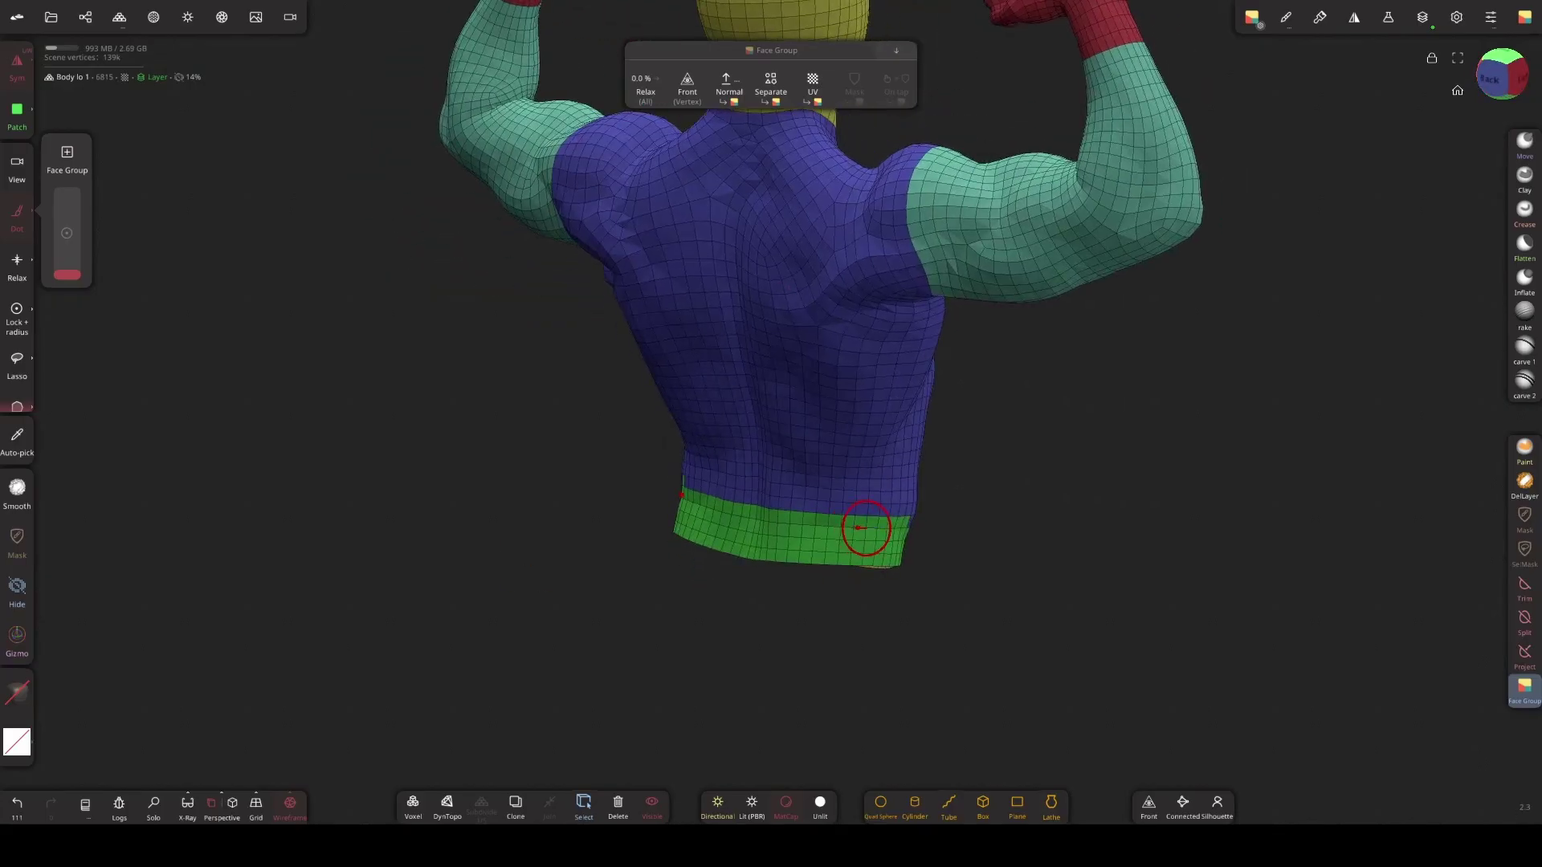
pyautogui.moveTo(789, 566); pyautogui.dragTo(794, 571, button='middle')
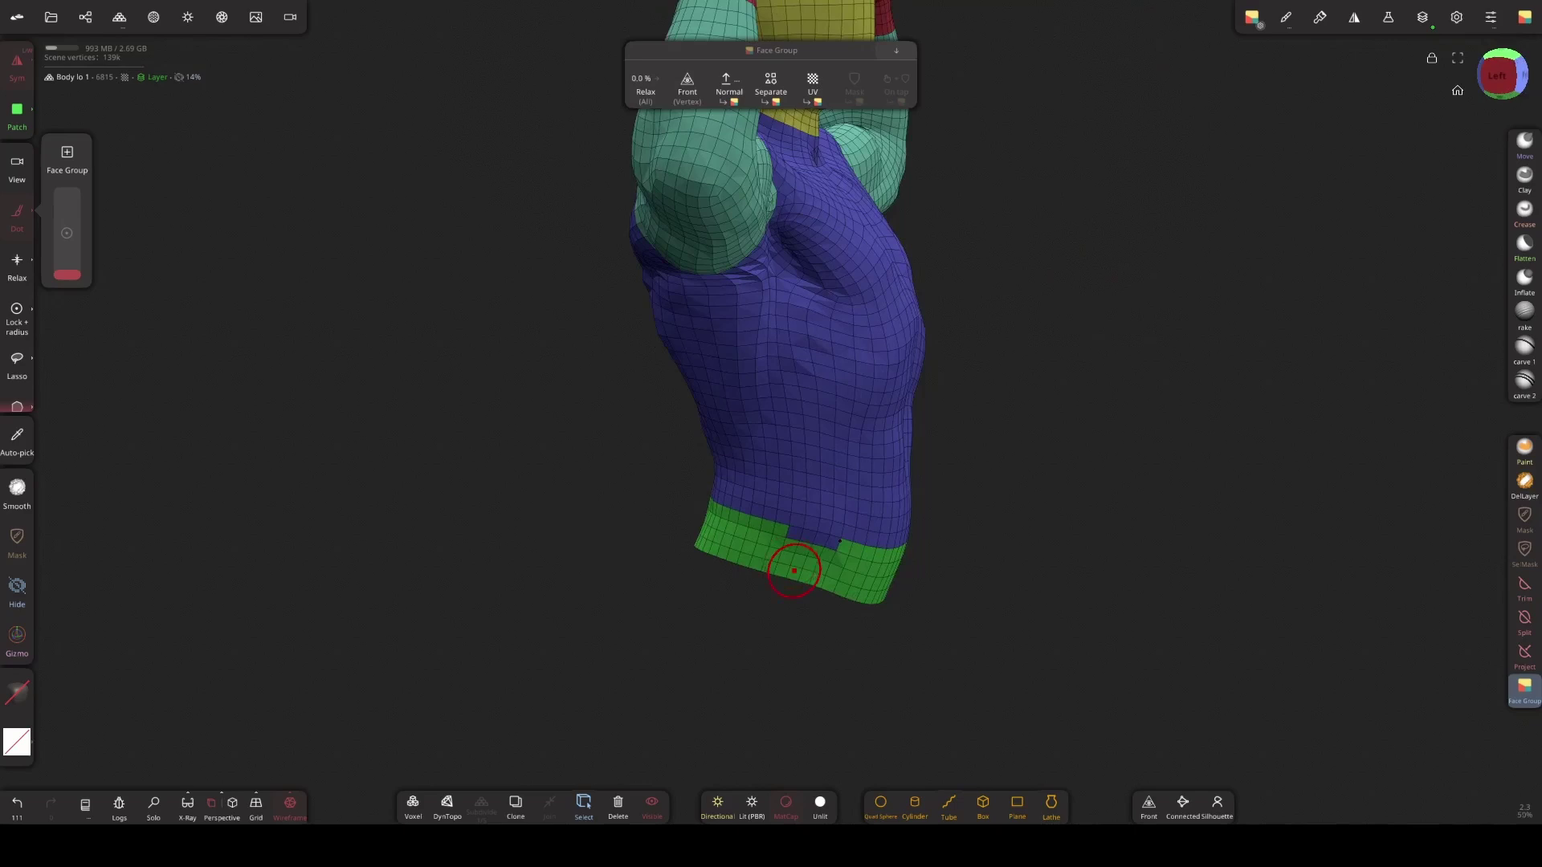
pyautogui.press('[')
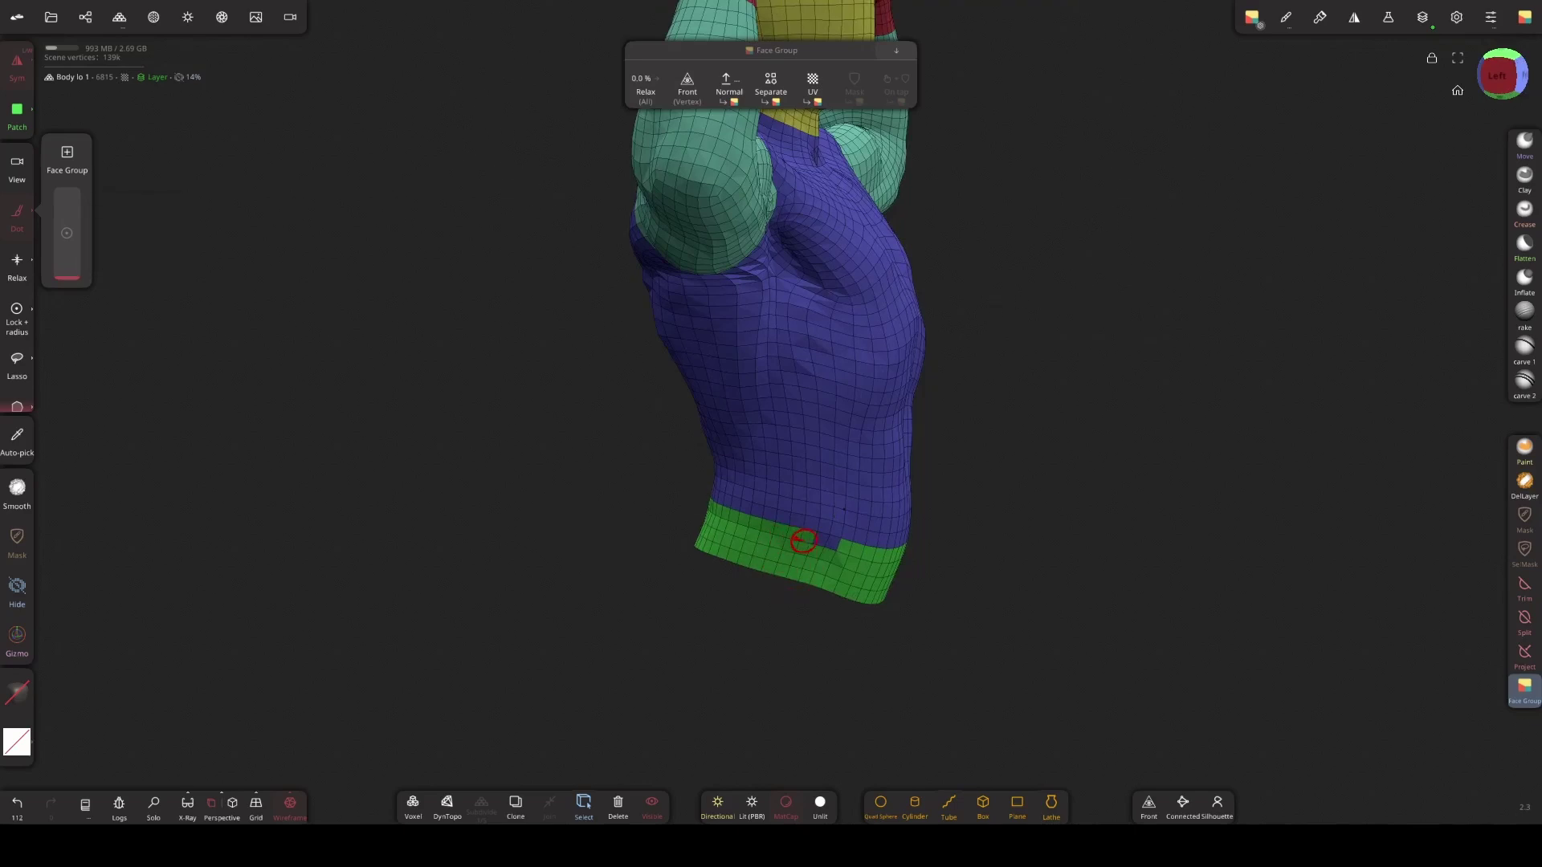